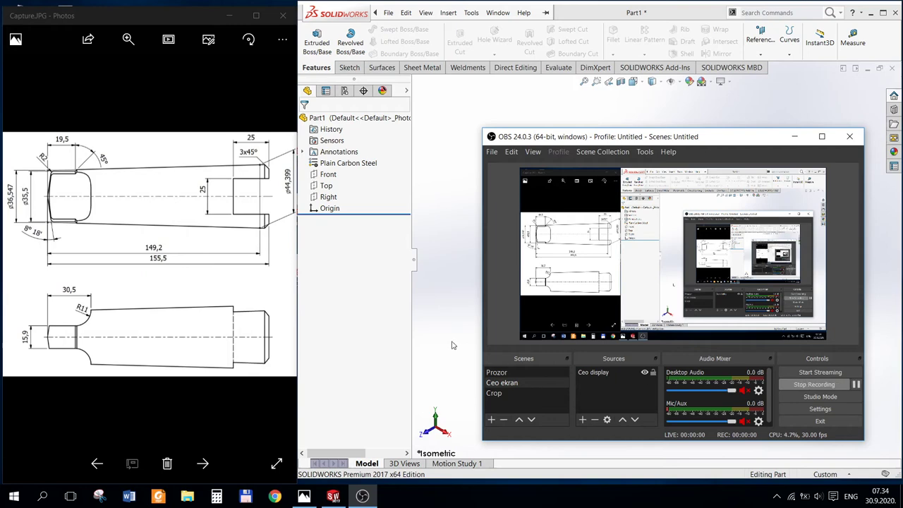
Start a new sketch on the Front plane with the Line tool.
left_click(452, 335)
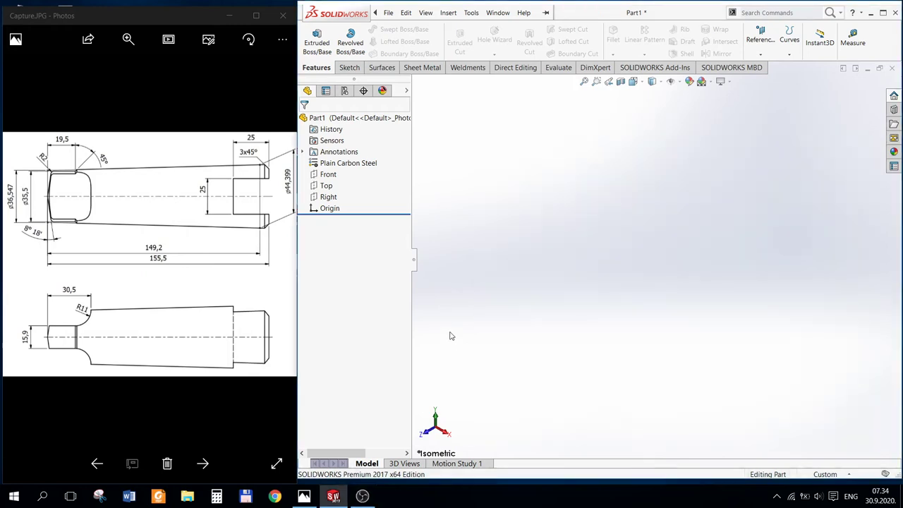
left_click(328, 174)
left_click(348, 67)
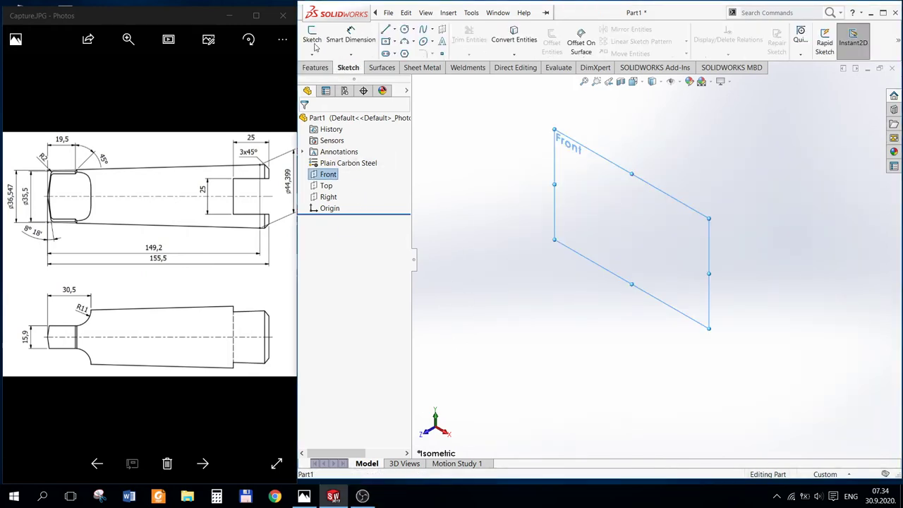
left_click(312, 38)
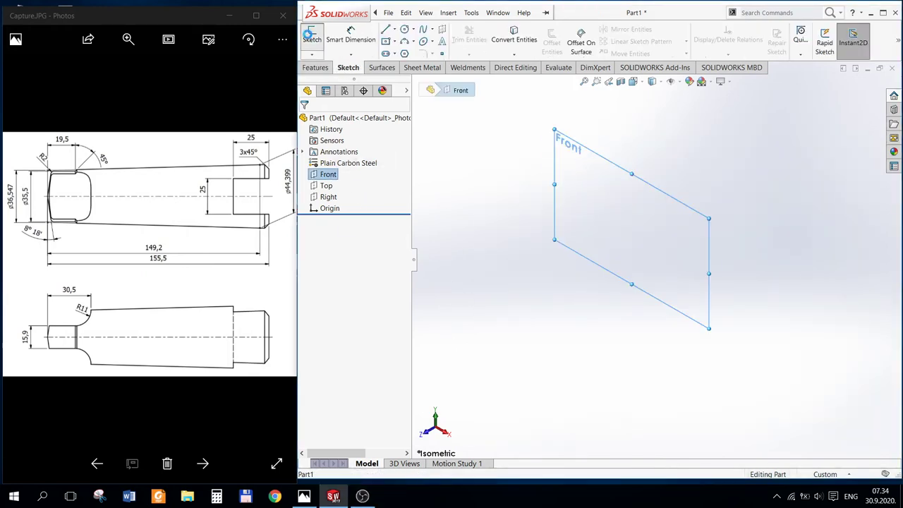
left_click(385, 29)
Draw the angled end line from the origin, the long sloping bottom edge and the vertical right end.
left_click(656, 261)
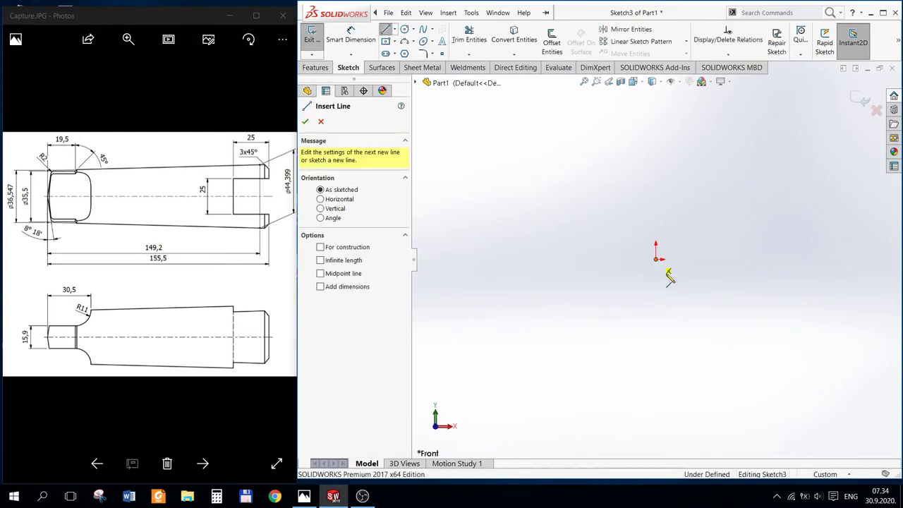
left_click(674, 303)
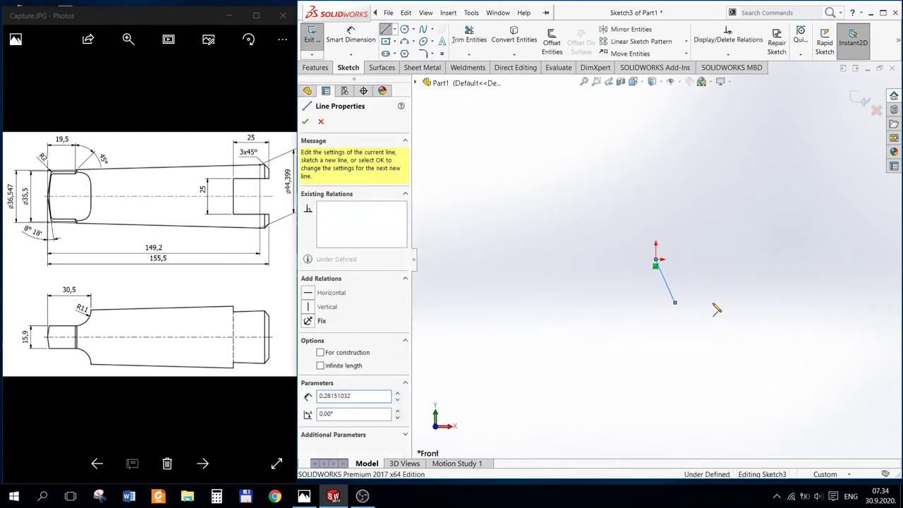
left_click(867, 319)
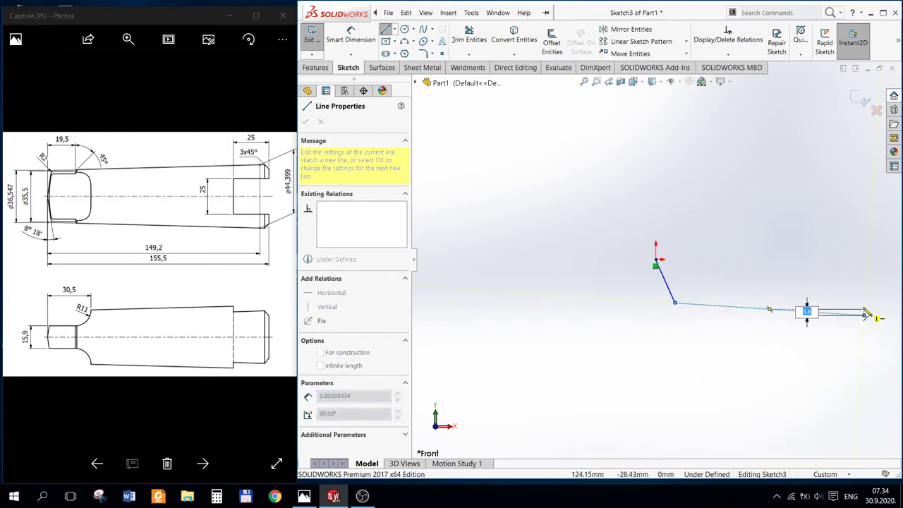
left_click(866, 233)
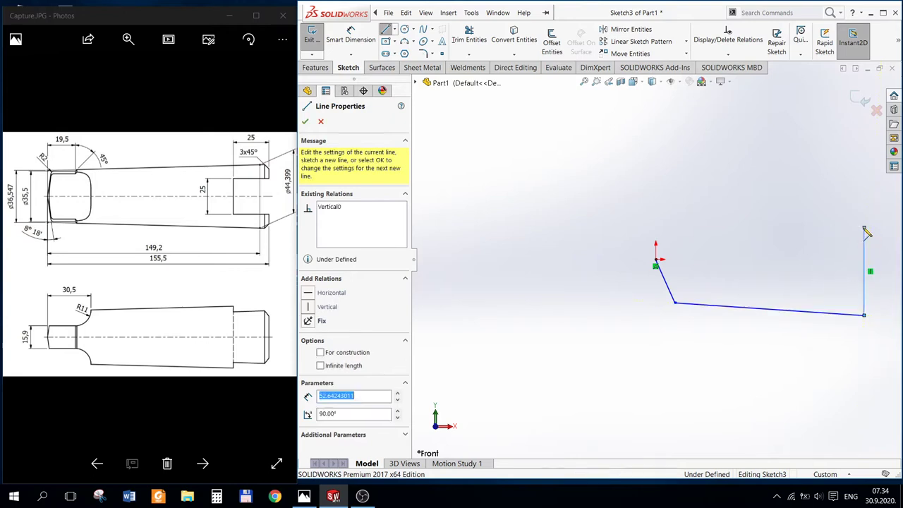
key("Escape")
Draw a separate horizontal line from the origin across to the right end.
key("l")
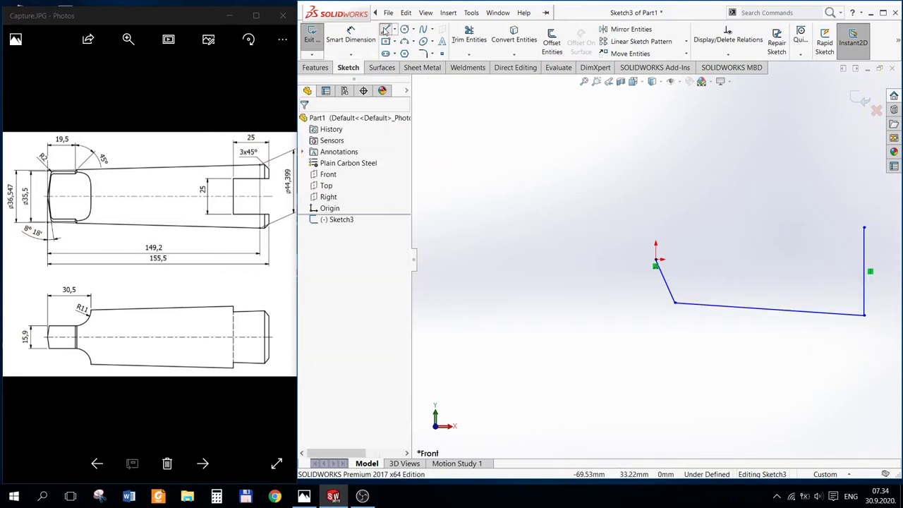
left_click(657, 261)
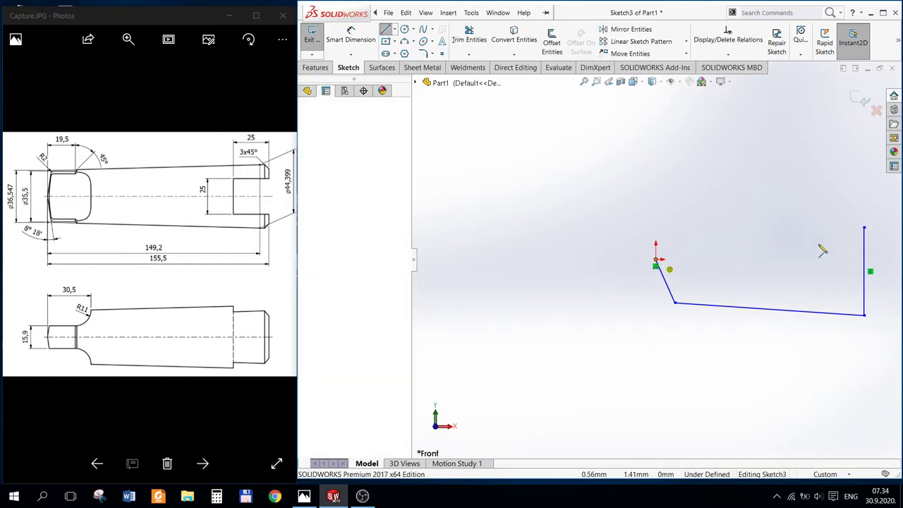
left_click(875, 261)
key("Escape")
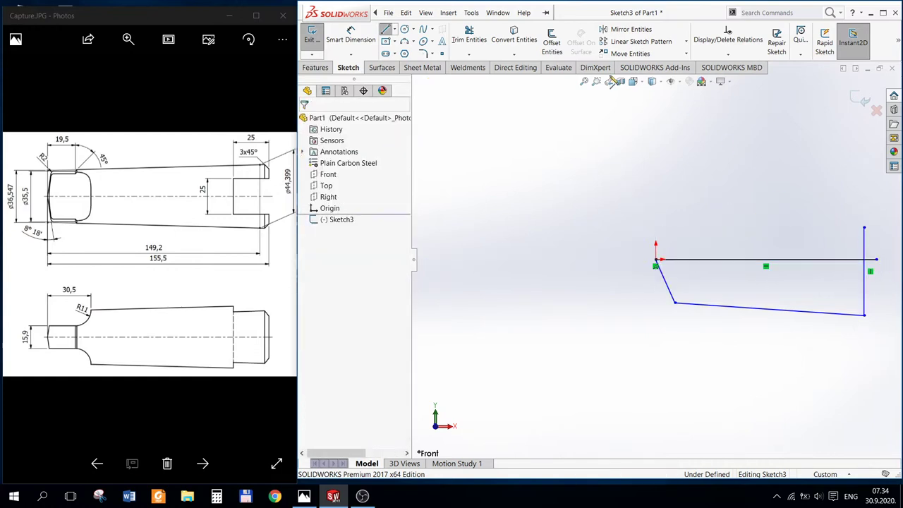
left_click(469, 37)
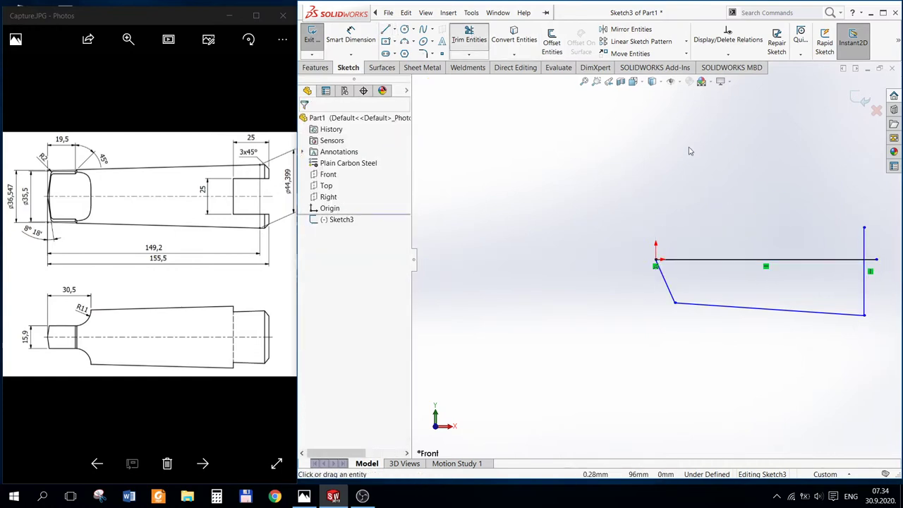
Trim the stub above the top line and make the top line a construction centerline.
left_click(864, 243)
key("Escape")
left_click(806, 265)
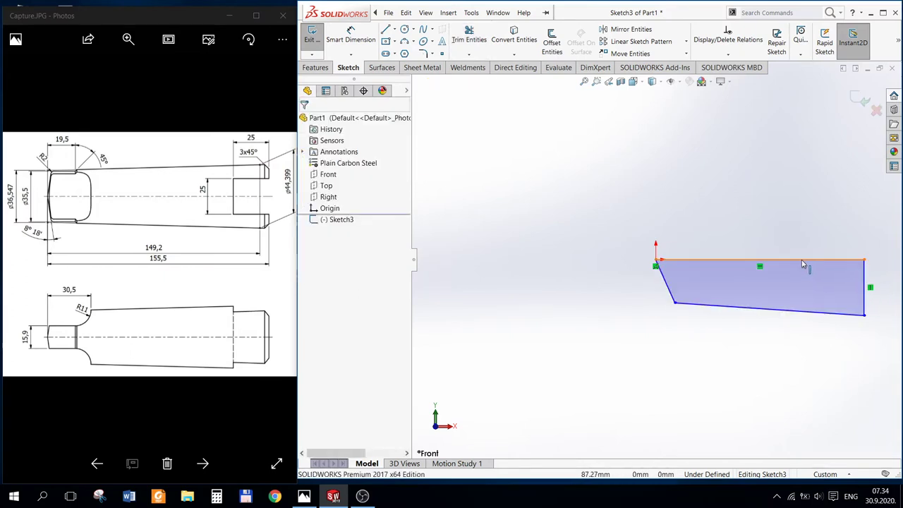
left_click(320, 299)
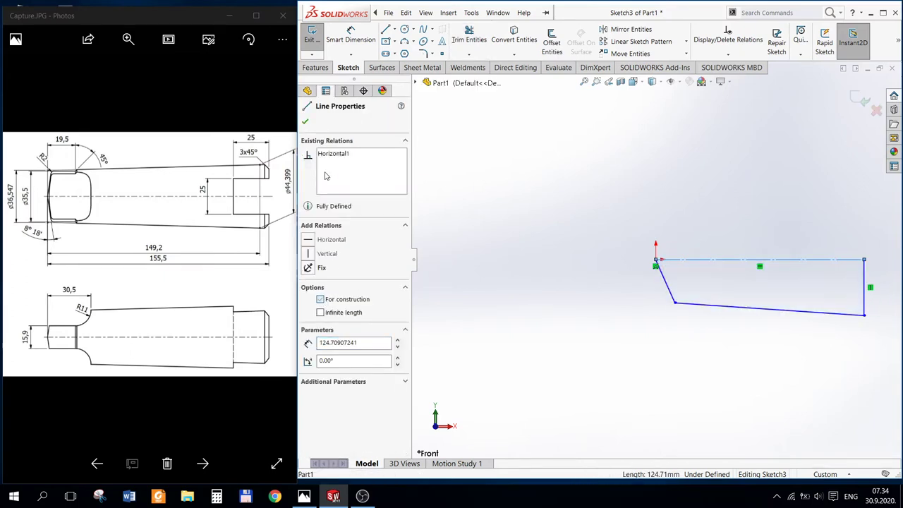
left_click(304, 123)
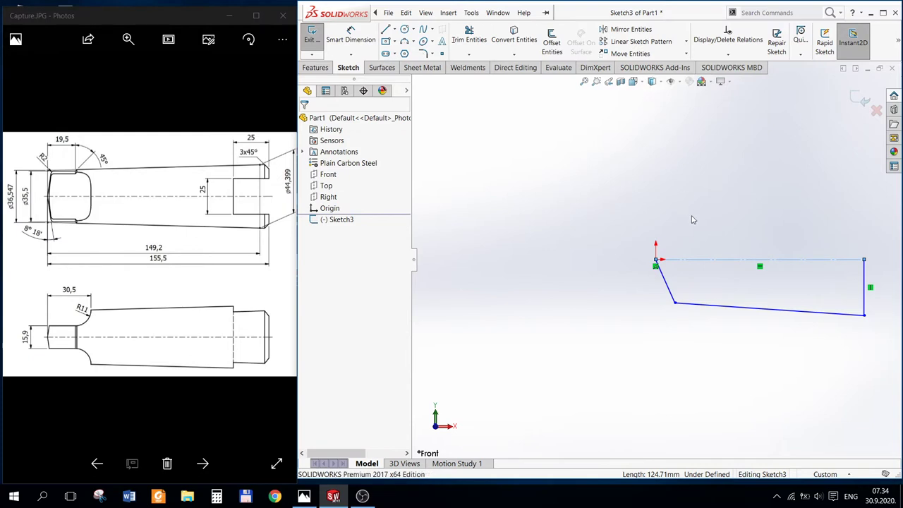
Place a sketch point below the origin and make it vertical to the origin.
key("f")
scroll(536, 314, "up", 2)
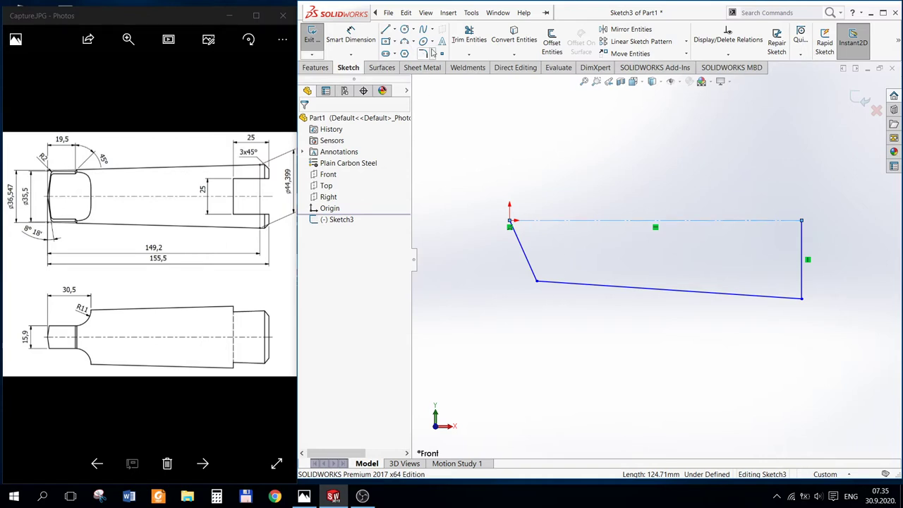
left_click(458, 360)
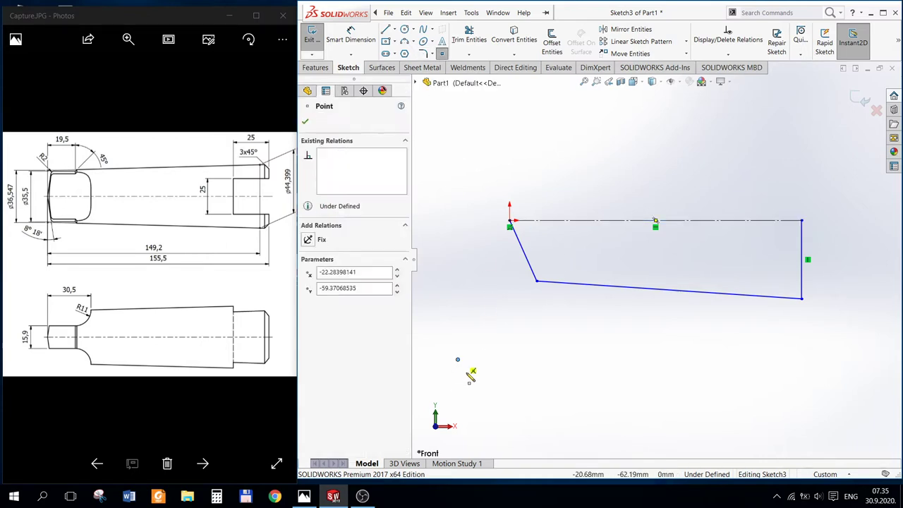
key("Escape")
left_click(457, 361)
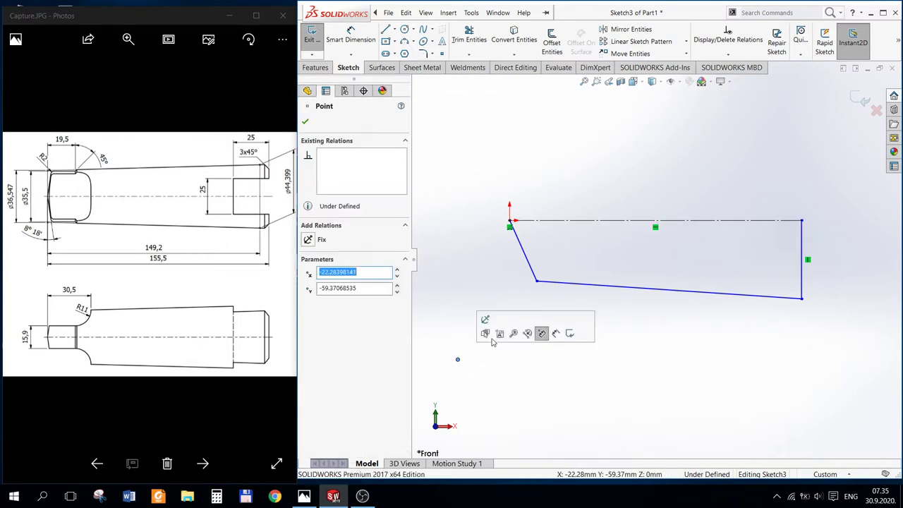
left_click(510, 223, "ctrl")
left_click(309, 301)
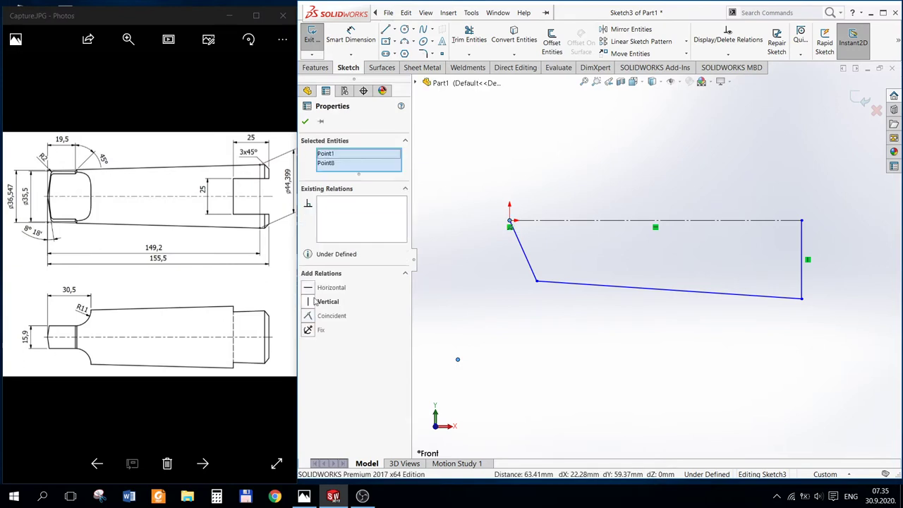
left_click(572, 389)
Make the point coincident with the bottom line and drag the bottom edge closer to the centerline.
left_click(509, 359)
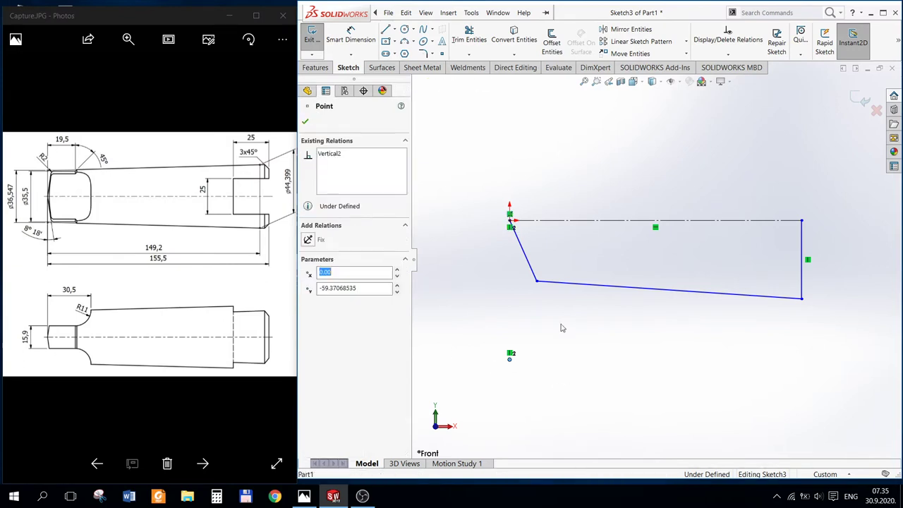
left_click(575, 289, "ctrl")
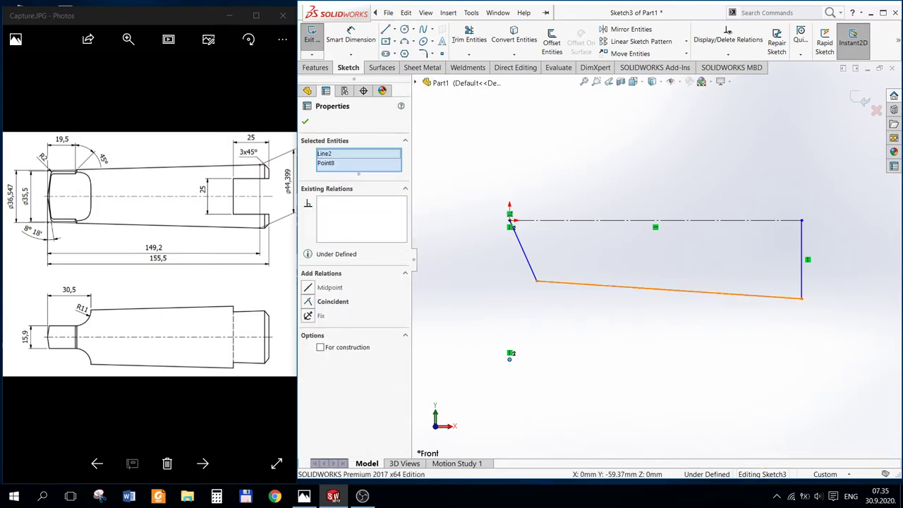
left_click(308, 301)
left_click(593, 385)
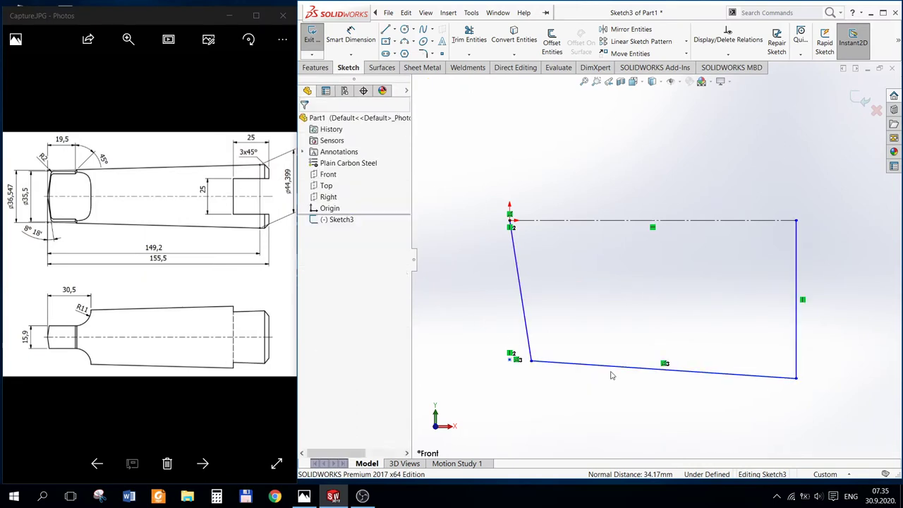
left_click_drag(619, 364, 604, 288)
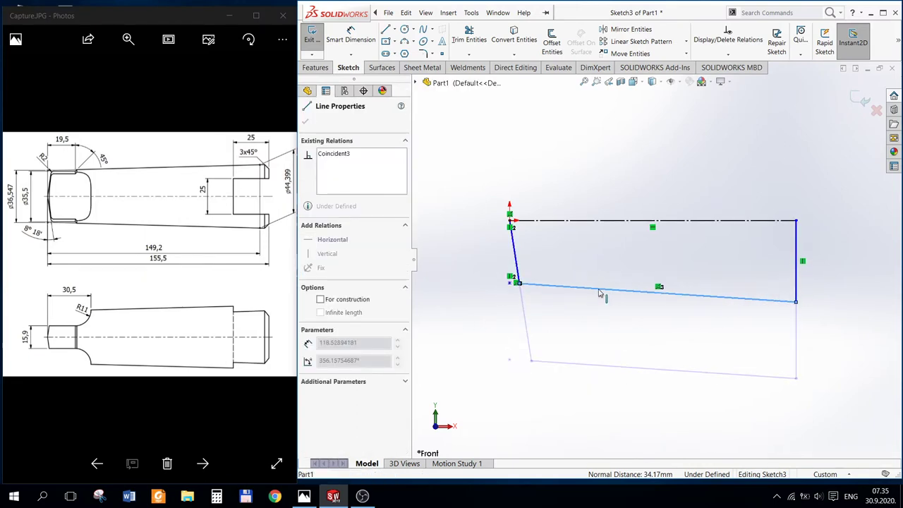
scroll(554, 248, "down", 3)
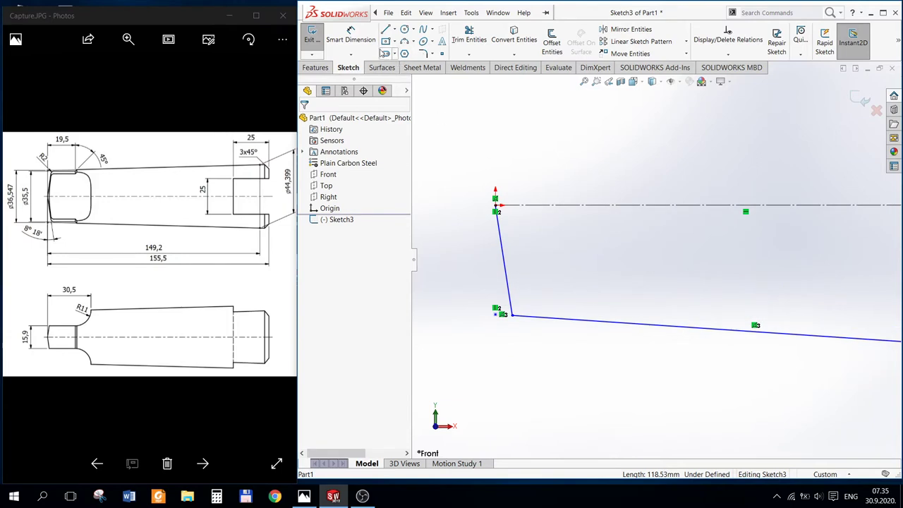
left_click(350, 37)
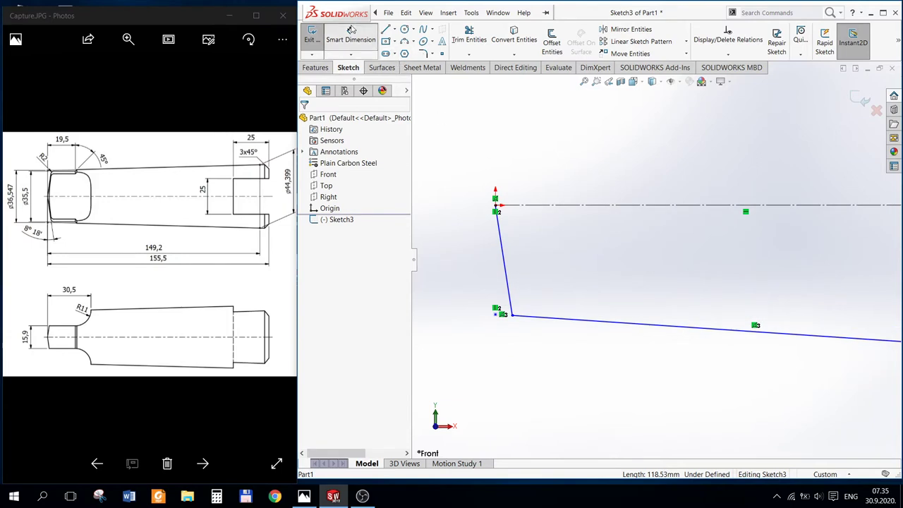
Dimension the bottom-left corner 36.55 mm below the centerline.
left_click(498, 314)
left_click(536, 206)
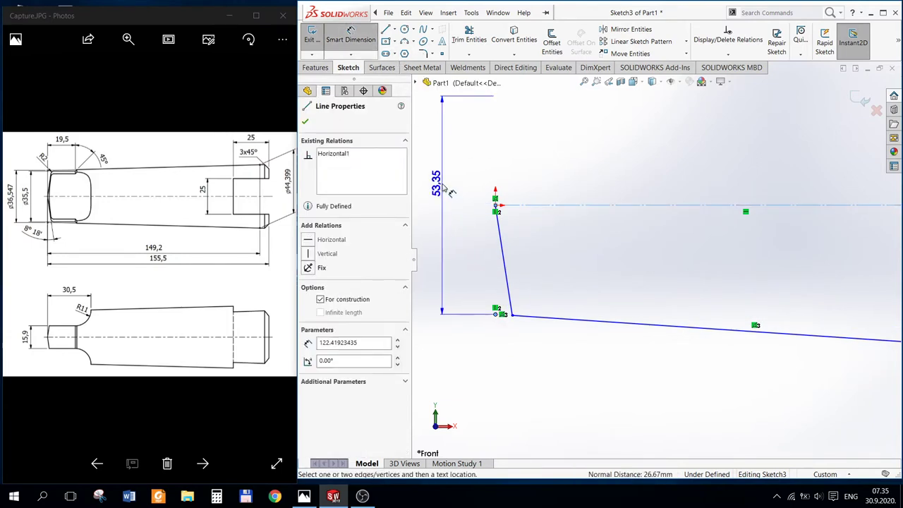
left_click(445, 186)
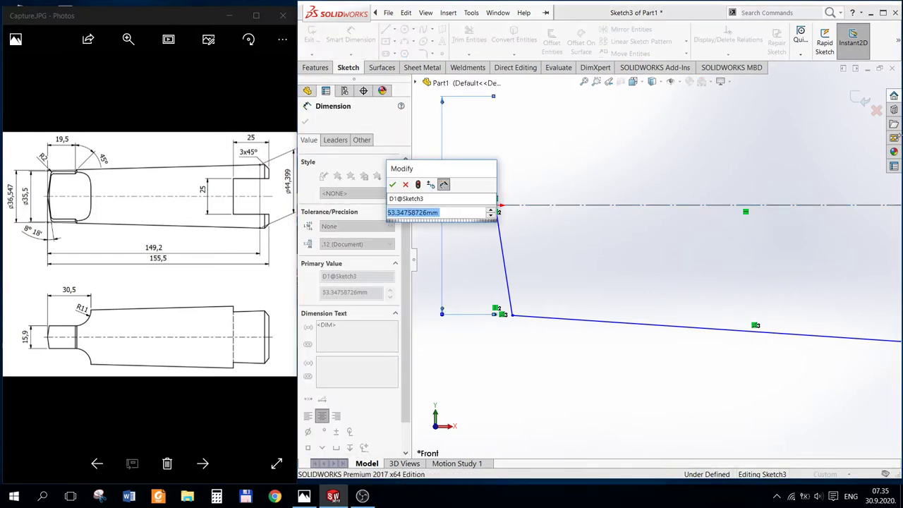
type("36.")
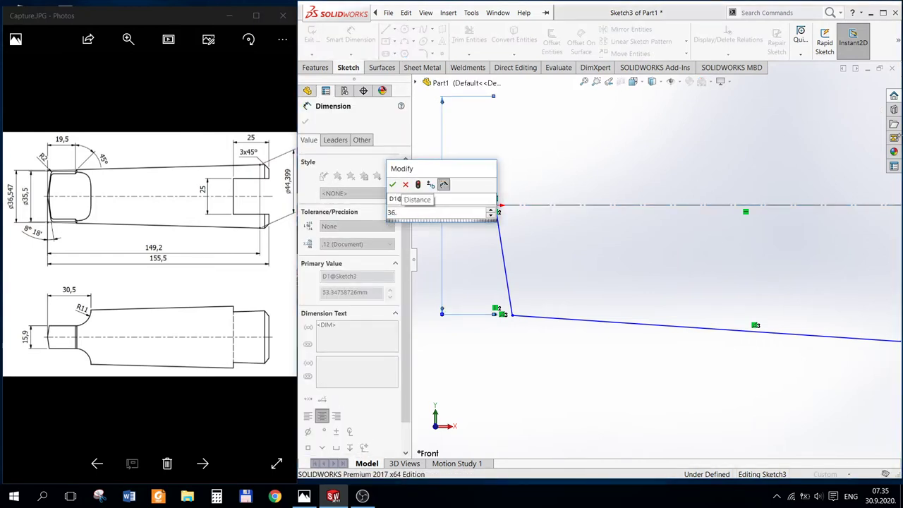
type("547")
key("Return")
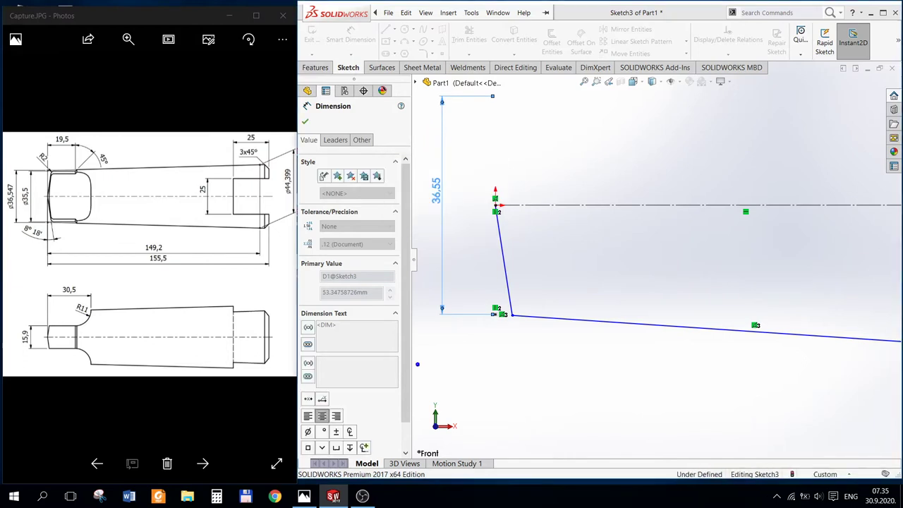
scroll(595, 273, "up", 1)
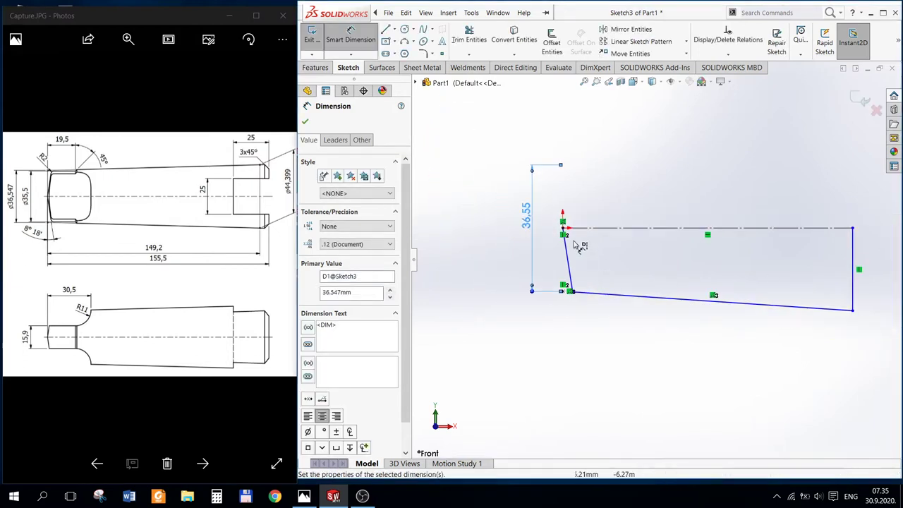
left_click(304, 123)
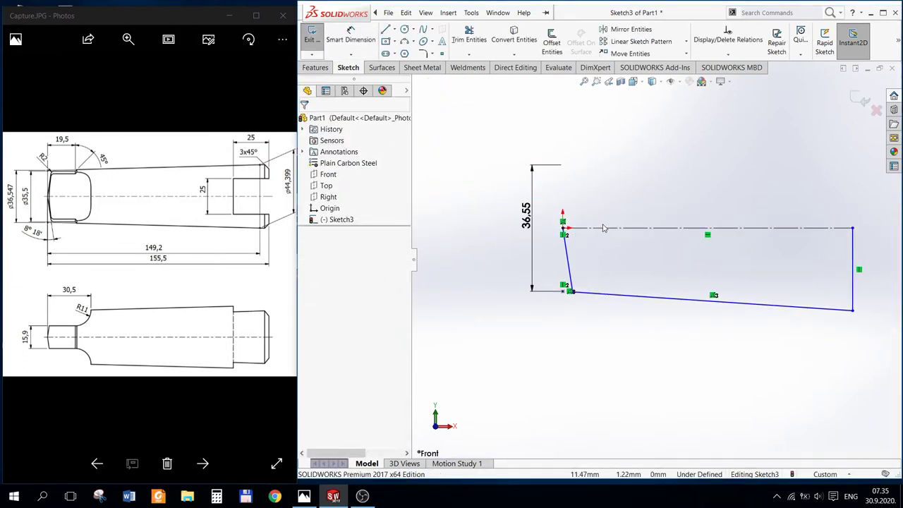
scroll(601, 346, "down", 2)
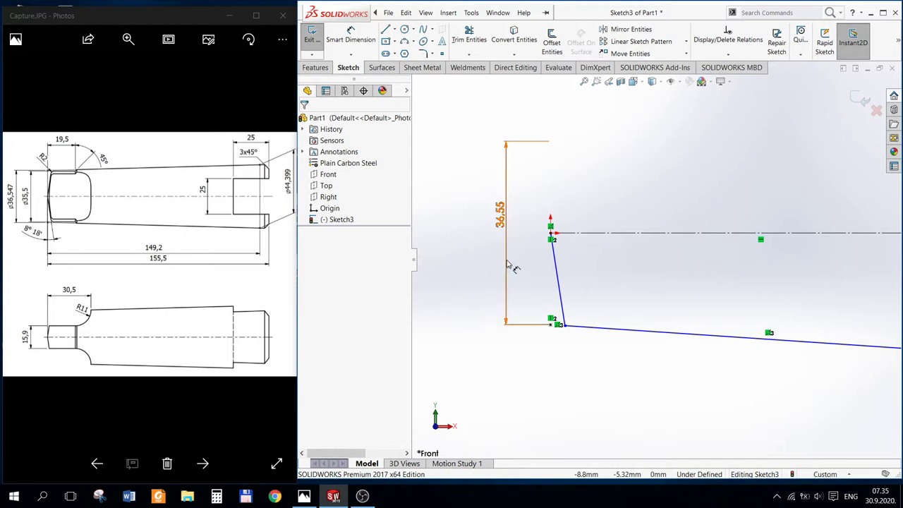
scroll(648, 271, "up", 3)
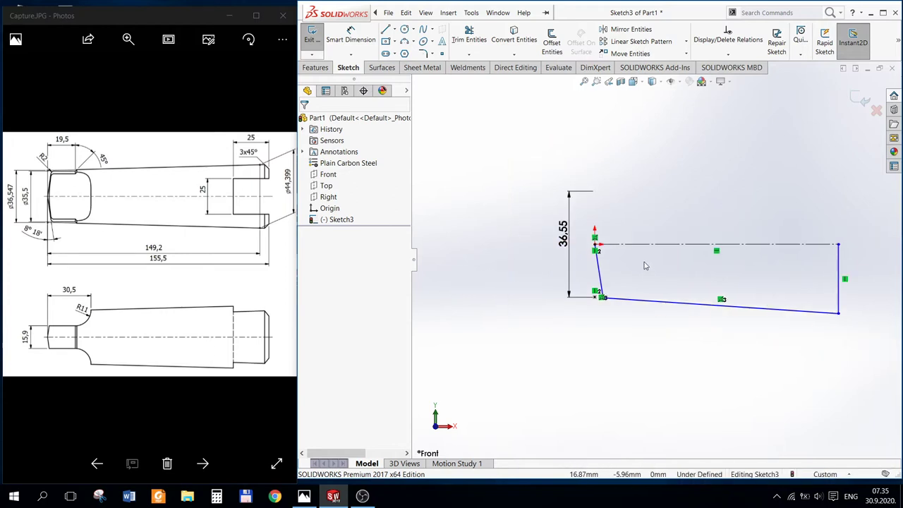
scroll(644, 265, "up", 2)
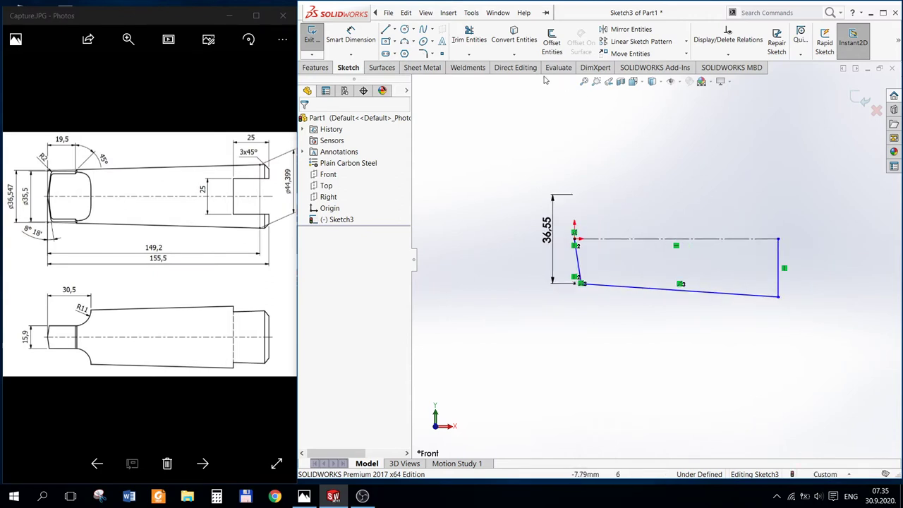
Place a point on the sloping bottom edge and dimension the overall length to 155.50 mm.
left_click(735, 295)
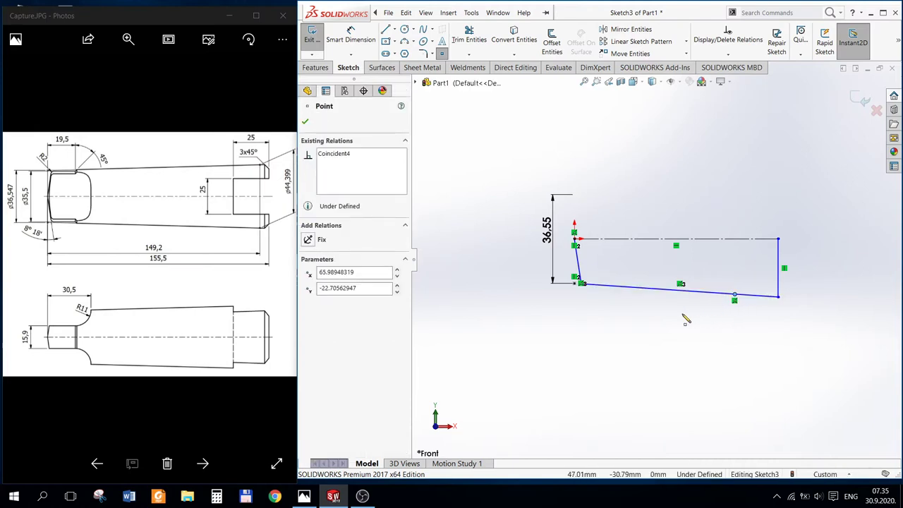
key("Escape")
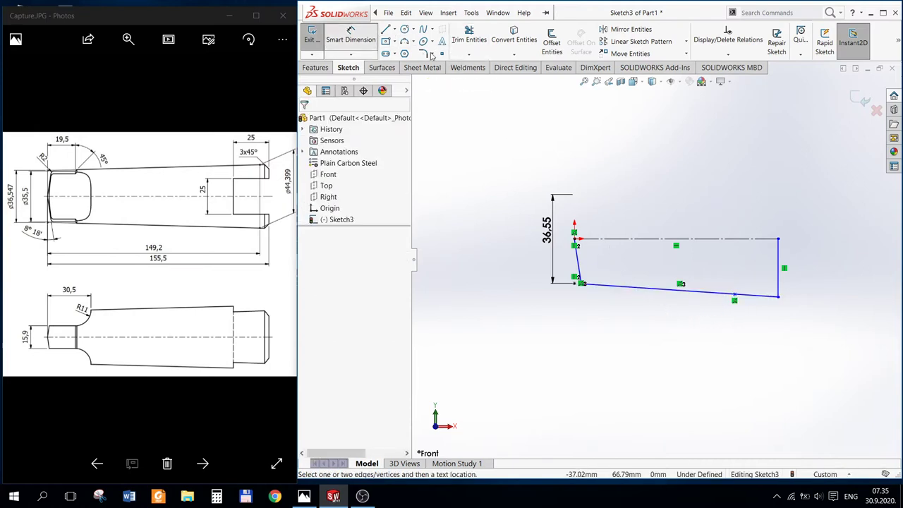
left_click(350, 35)
left_click(779, 280)
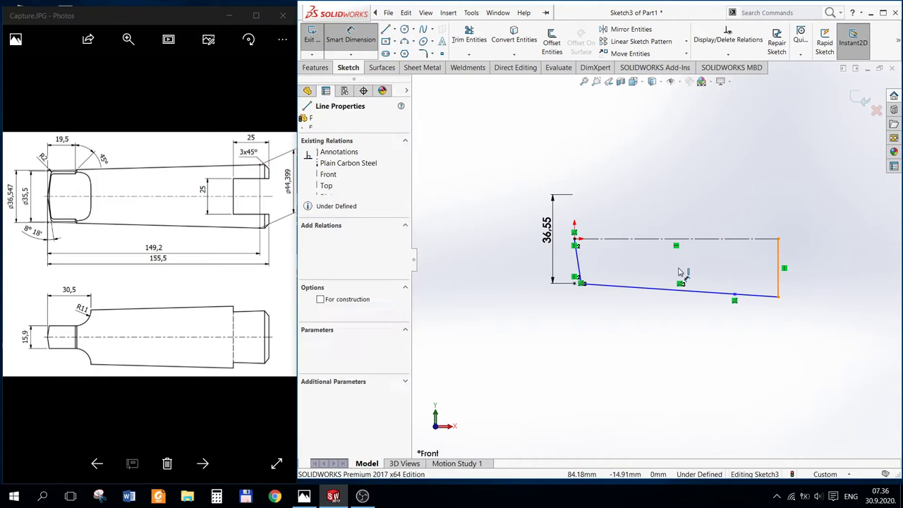
left_click(576, 240)
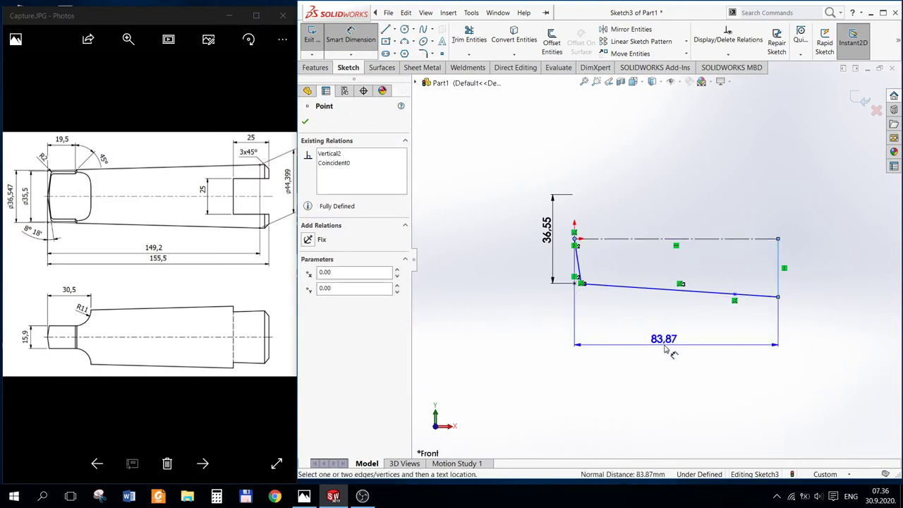
left_click(663, 343)
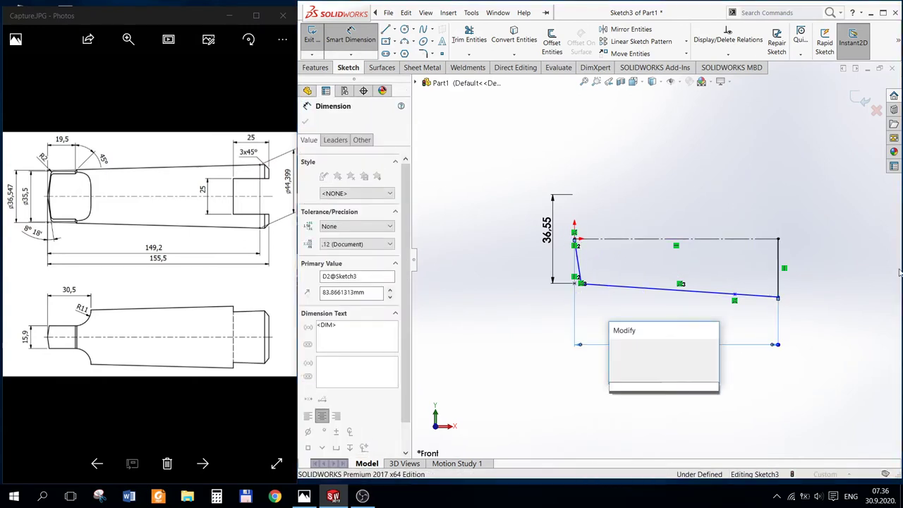
type("155,5")
key("Escape")
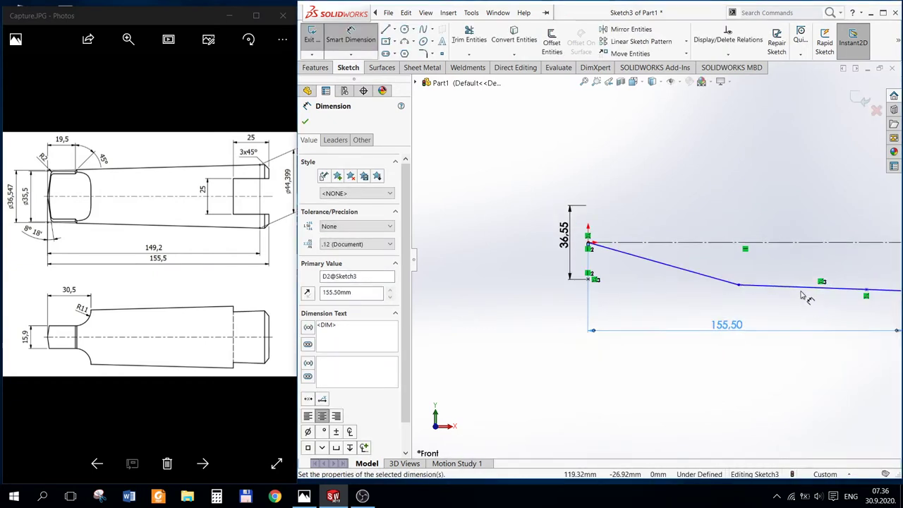
scroll(766, 258, "down", 2)
scroll(748, 250, "down", 2)
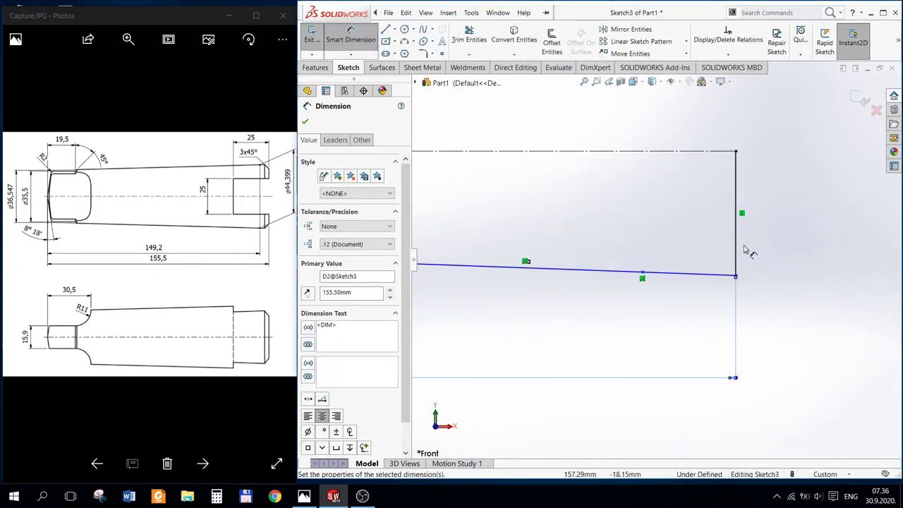
key("Escape")
key("Escape")
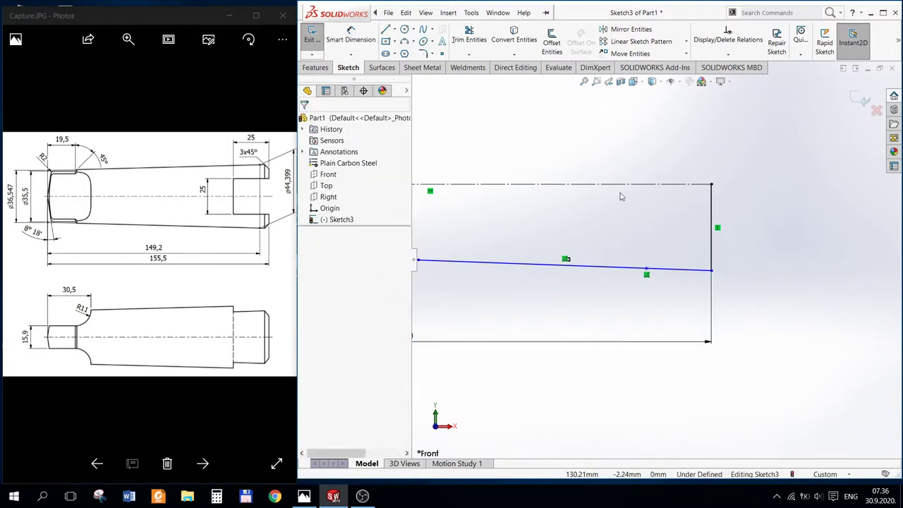
Dimension the bottom-edge point 44.70 mm from the centerline.
left_click(349, 35)
left_click(647, 271)
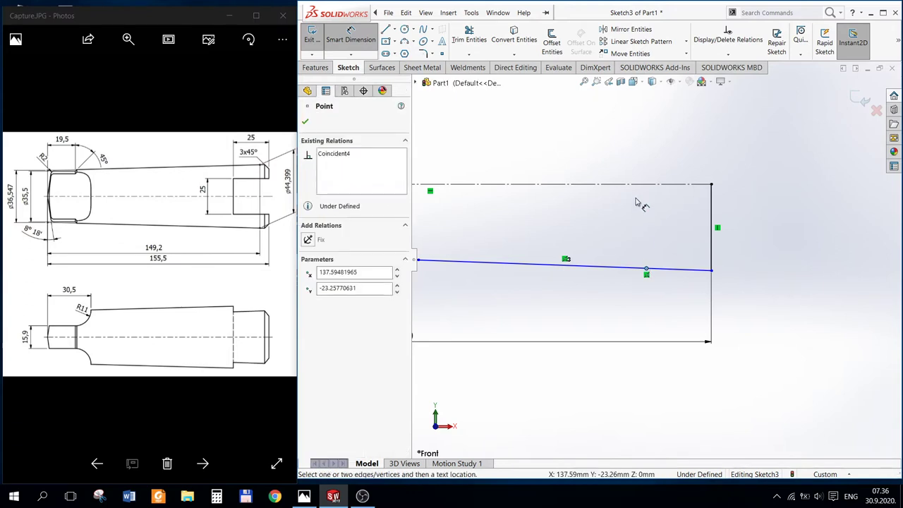
left_click(642, 186)
left_click(751, 185)
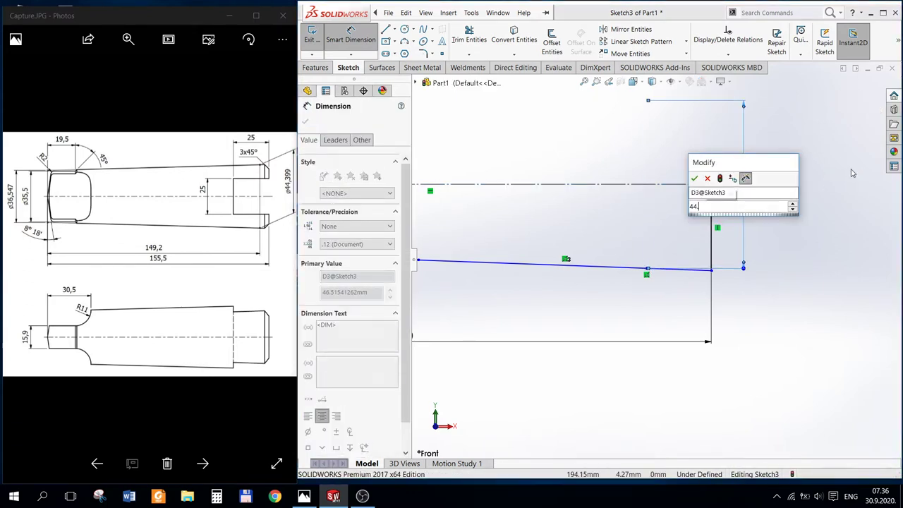
type("44.699")
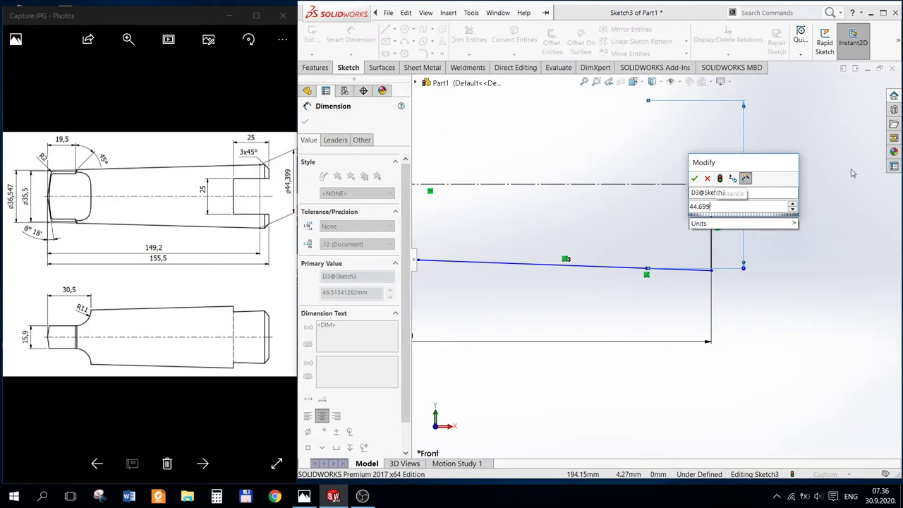
key("Return")
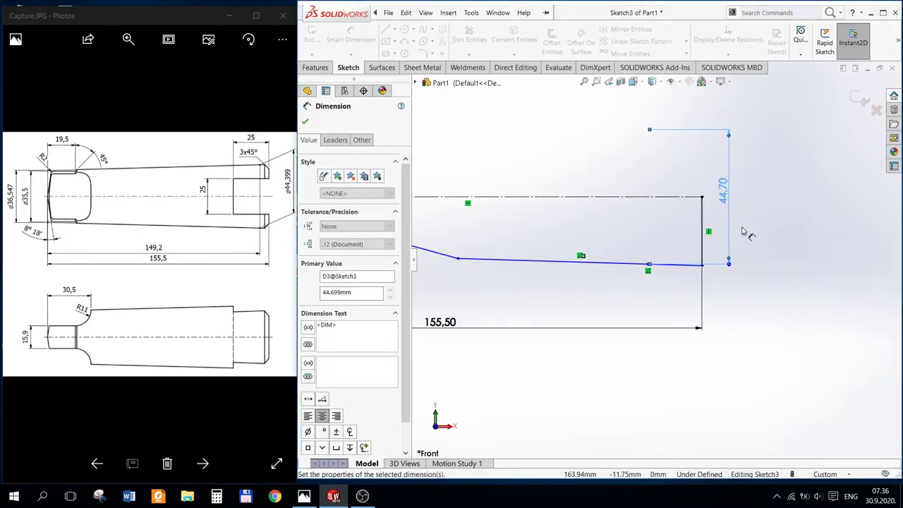
scroll(679, 272, "up", 3)
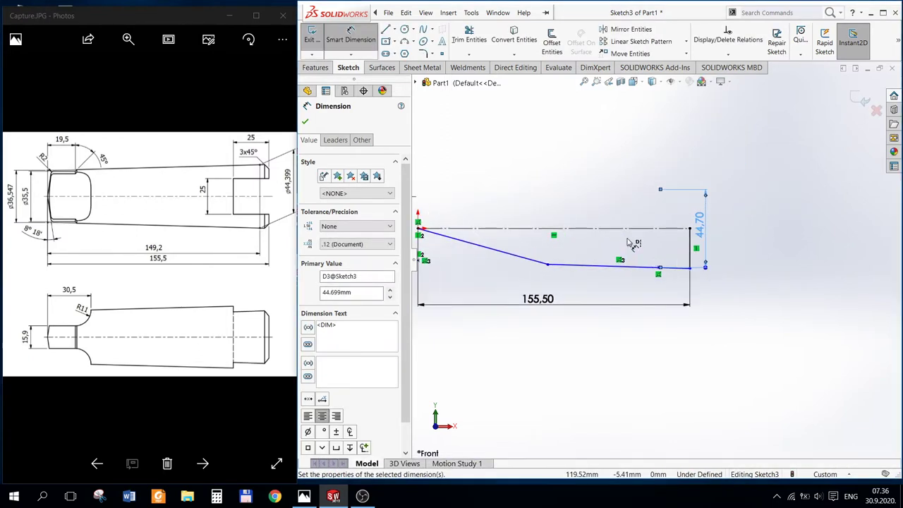
scroll(630, 243, "down", 2)
scroll(620, 245, "up", 2)
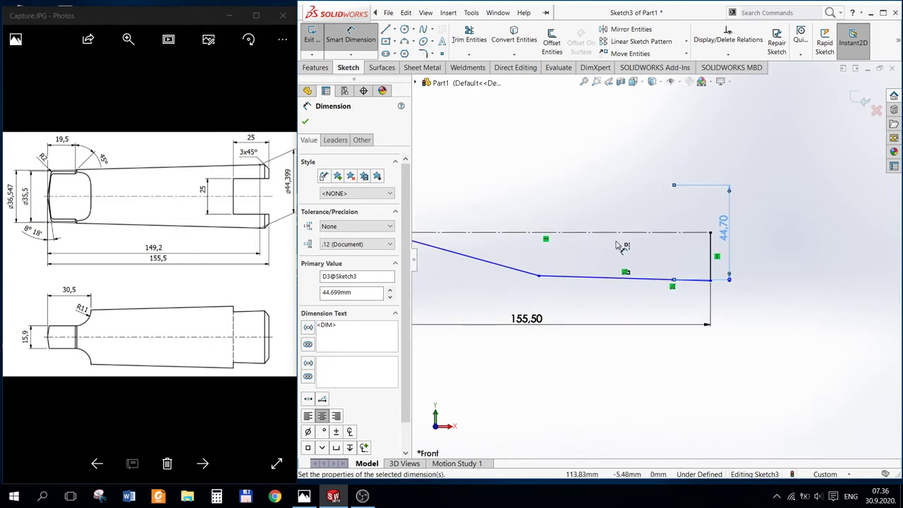
scroll(619, 246, "up", 3)
left_click(349, 32)
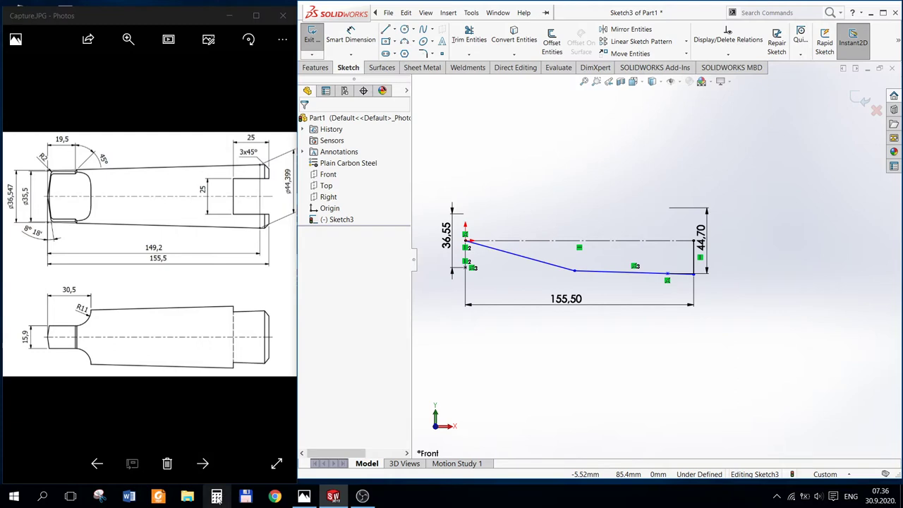
left_click(216, 497)
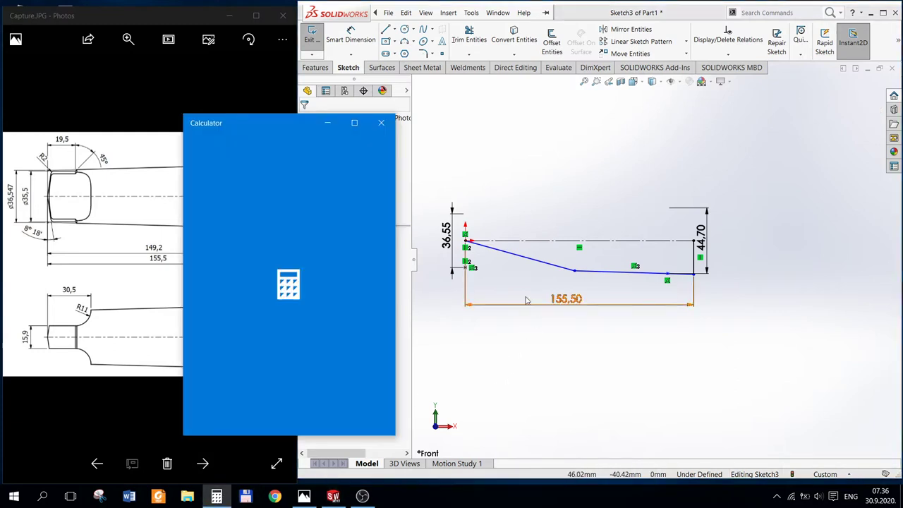
left_click(331, 371)
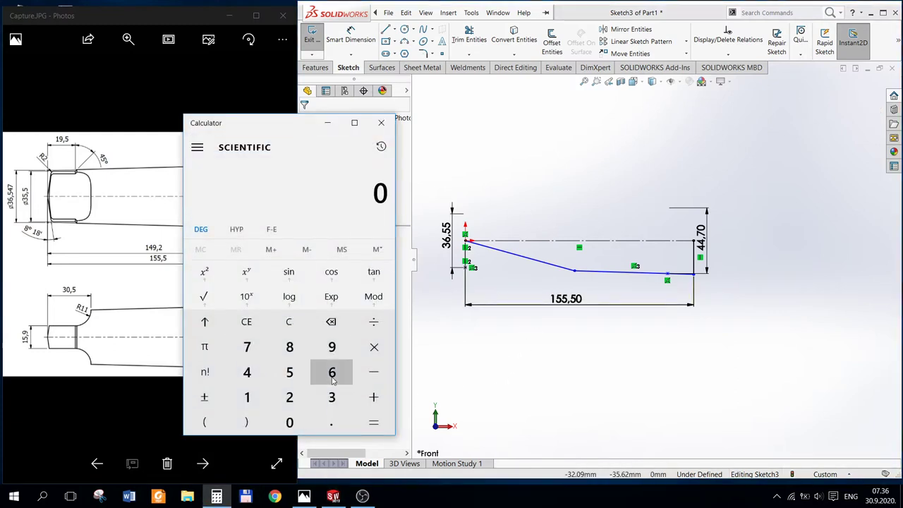
left_click(290, 422)
left_click(373, 321)
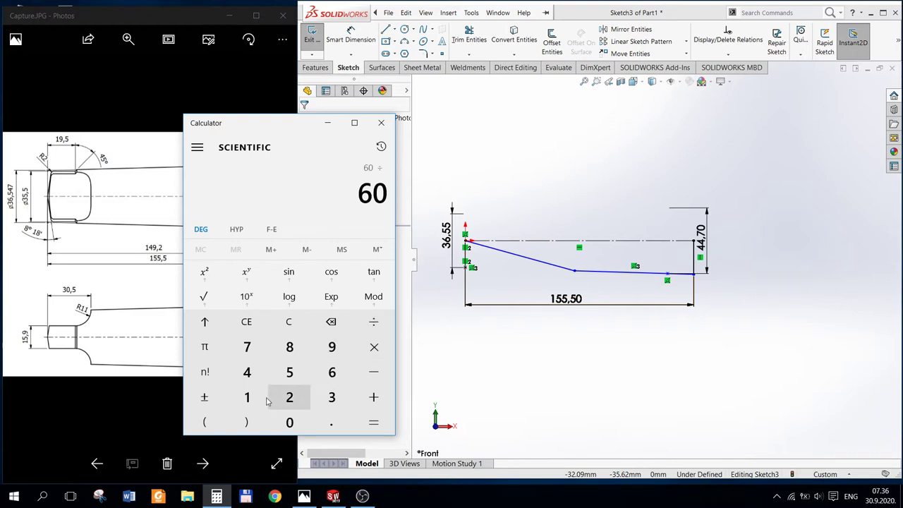
left_click(247, 397)
left_click(295, 343)
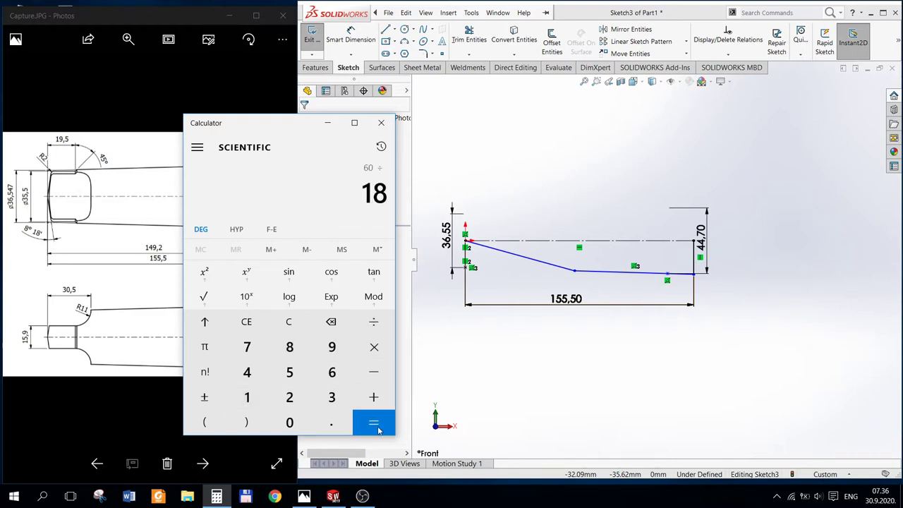
left_click(378, 430)
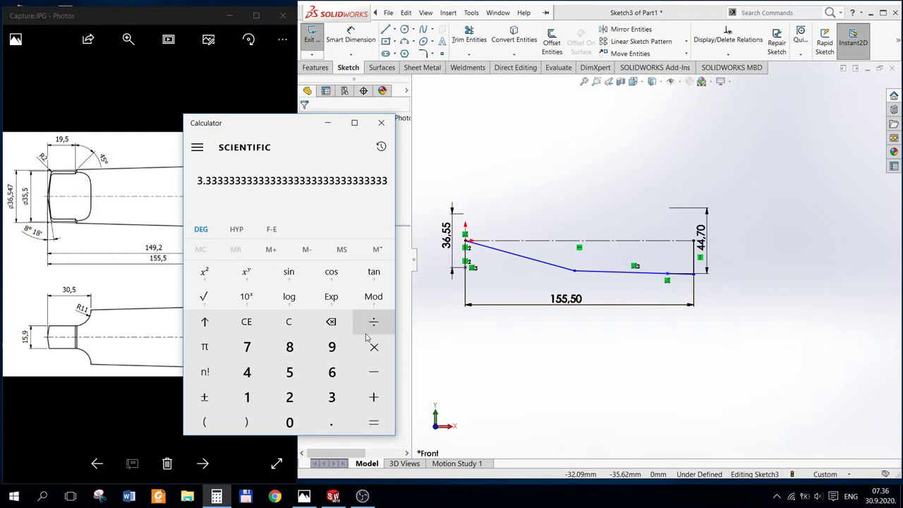
left_click(381, 123)
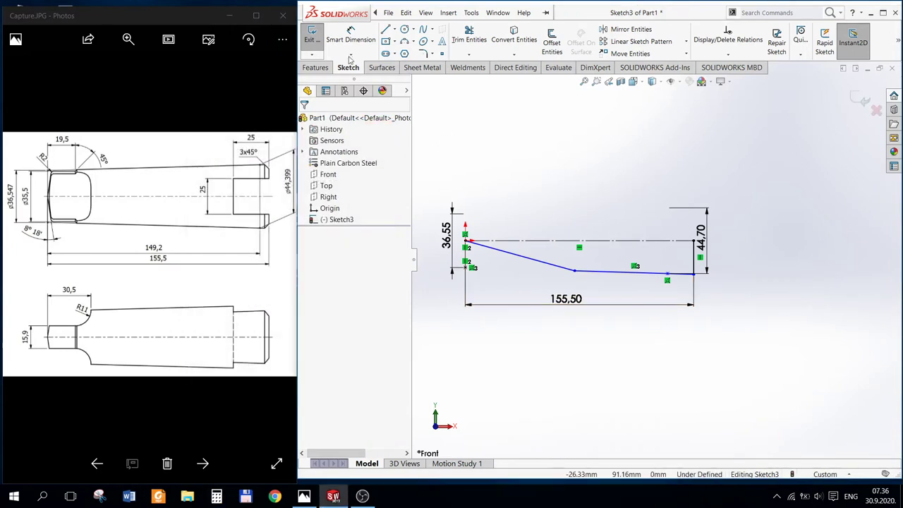
Draw a short vertical line up from the profile's top-left end.
left_click(349, 32)
scroll(508, 268, "down", 5)
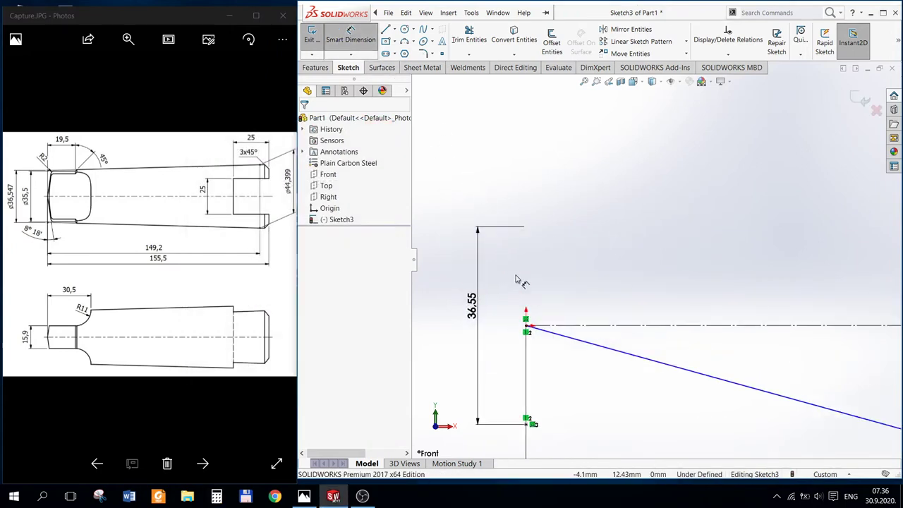
left_click(588, 346)
left_click(564, 326)
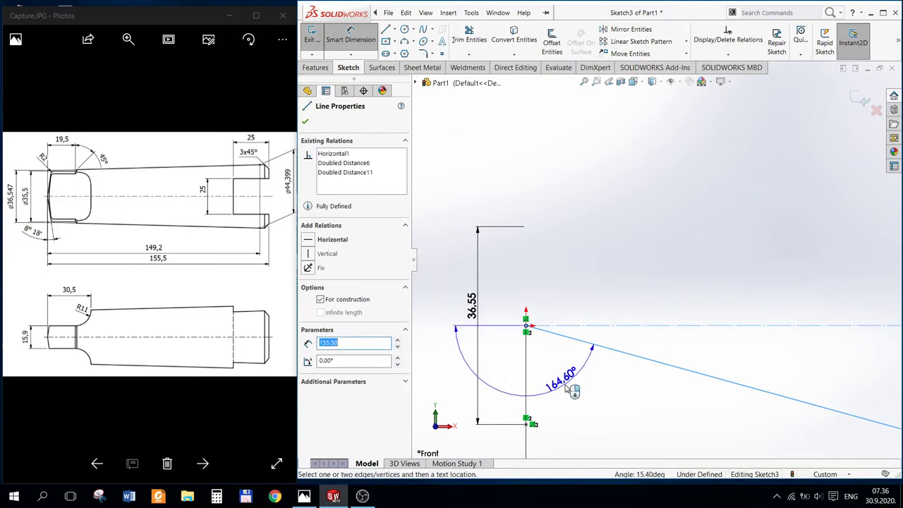
key("Escape")
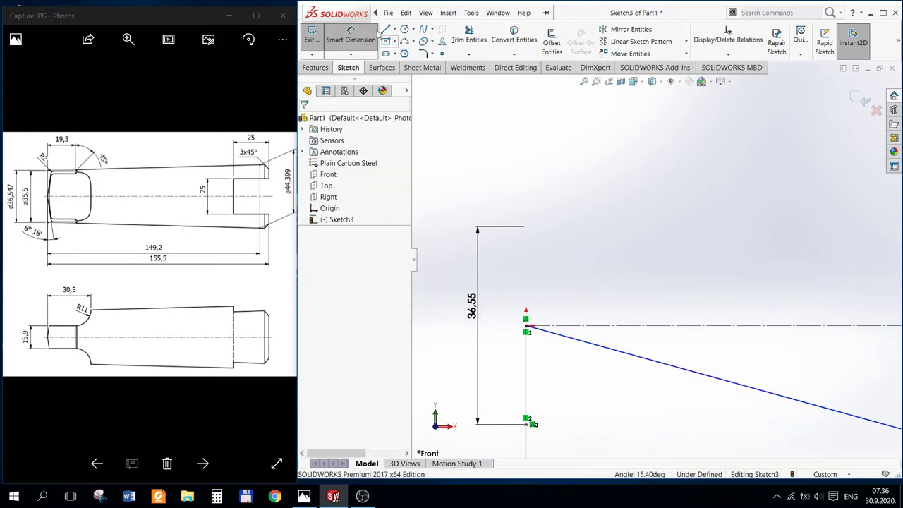
key("l")
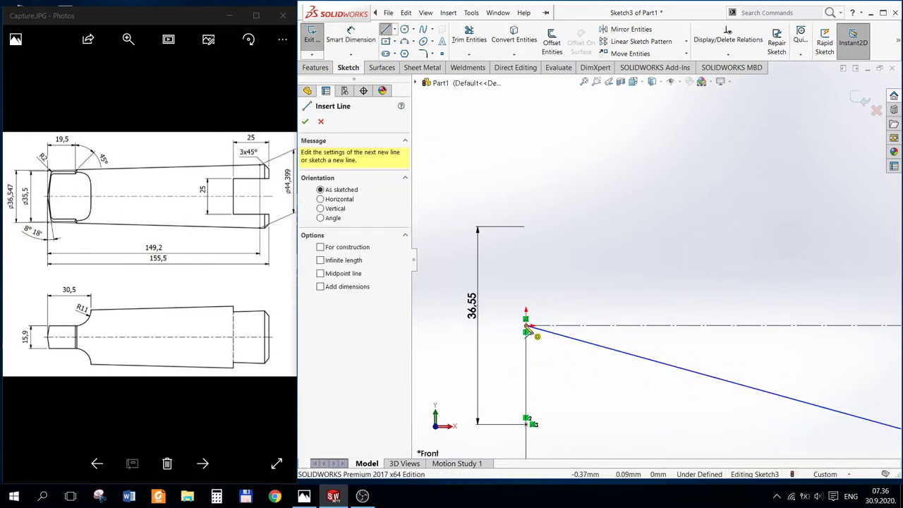
left_click(527, 329)
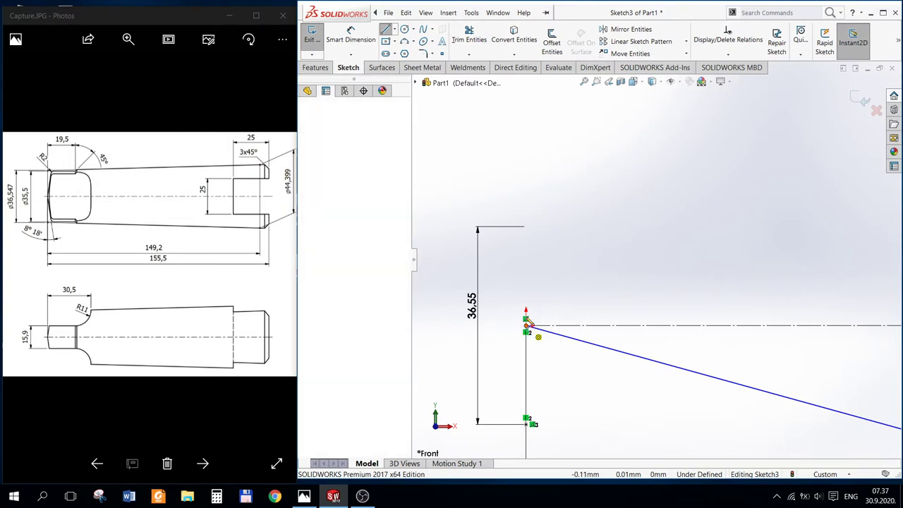
left_click(526, 274)
key("Escape")
left_click(528, 292)
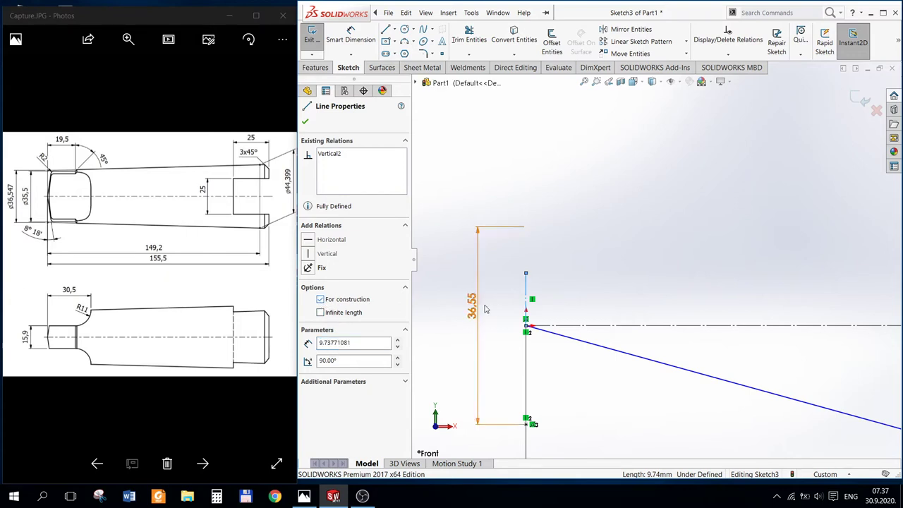
key("Escape")
Place an angle dimension between the slanted end edge and the new vertical line.
left_click(350, 35)
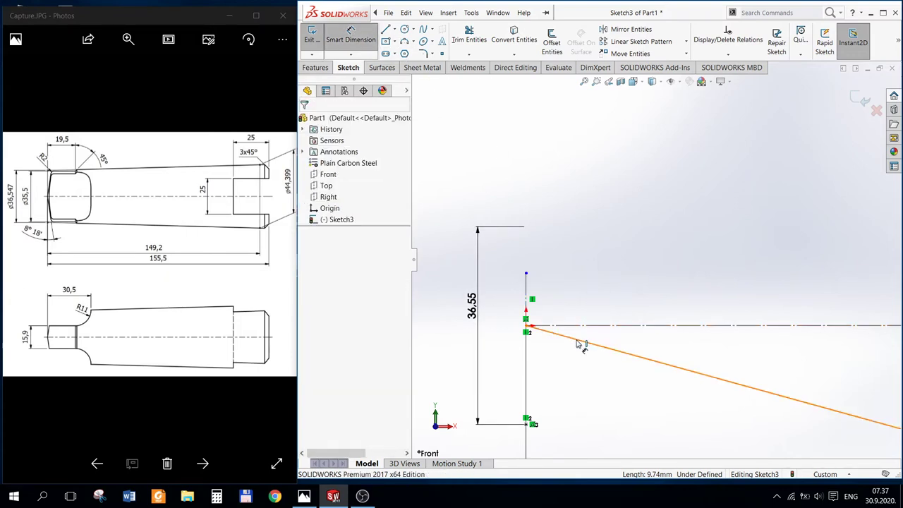
left_click(580, 343)
left_click(526, 300)
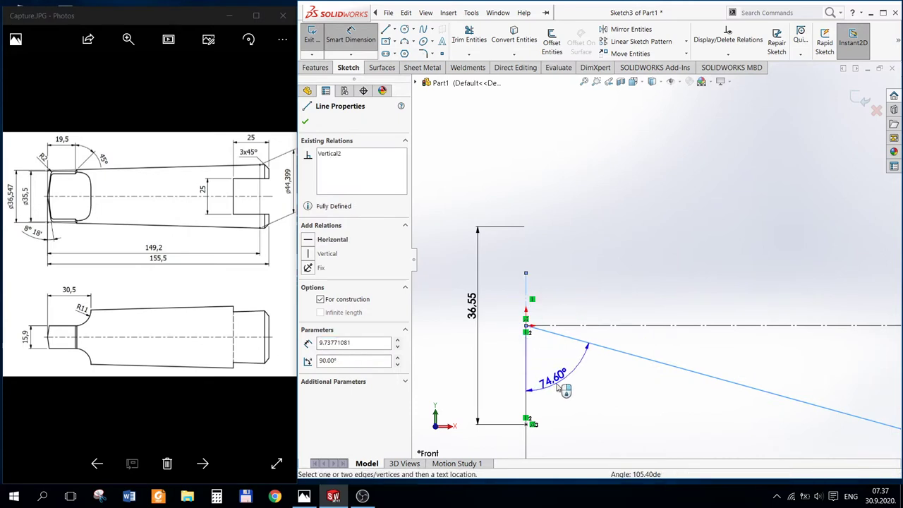
left_click(503, 363)
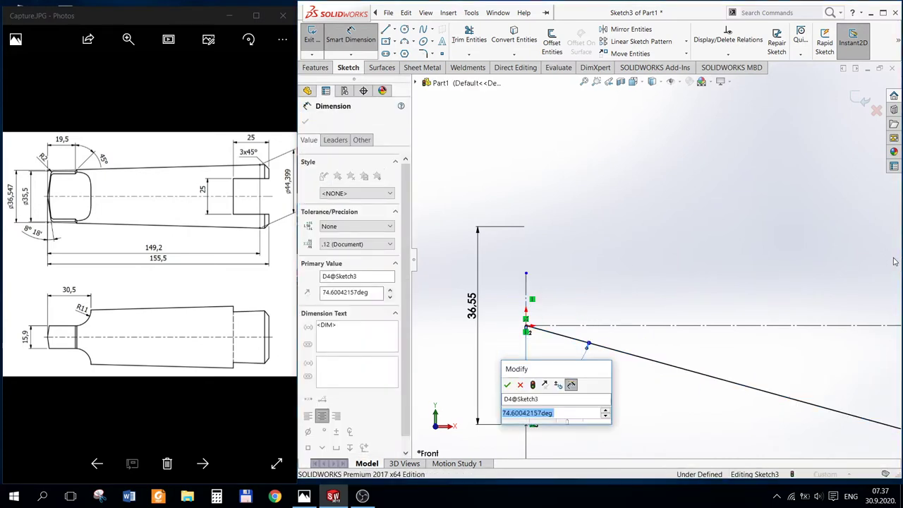
Set the end-edge angle to 8.3333° and zoom out to see the whole sketch.
type("8")
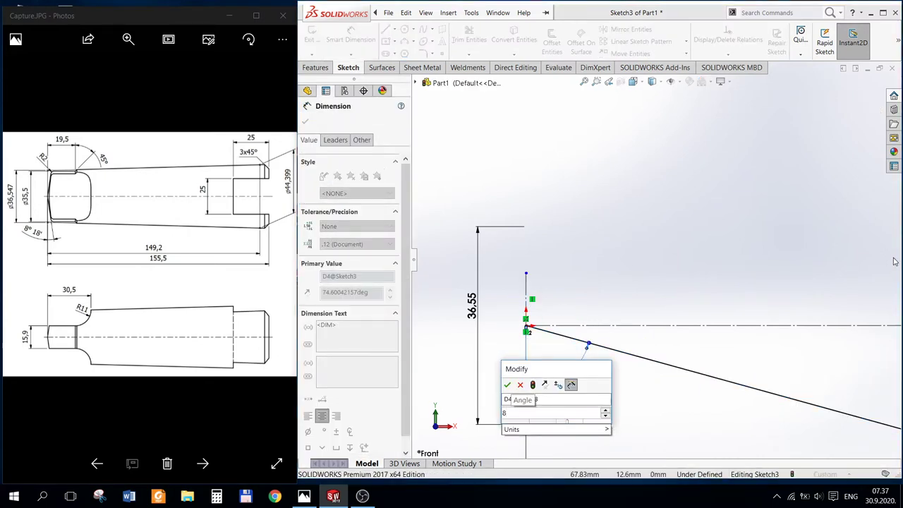
type(".")
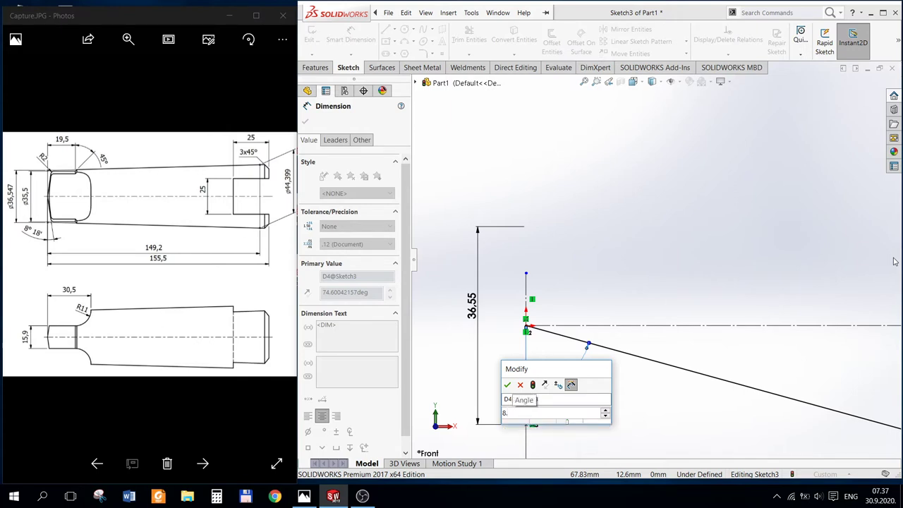
type("3333")
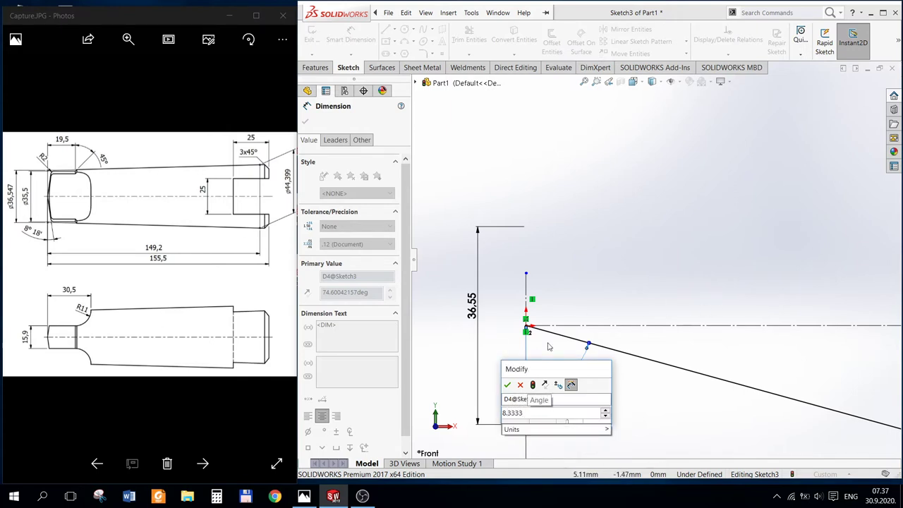
left_click(507, 385)
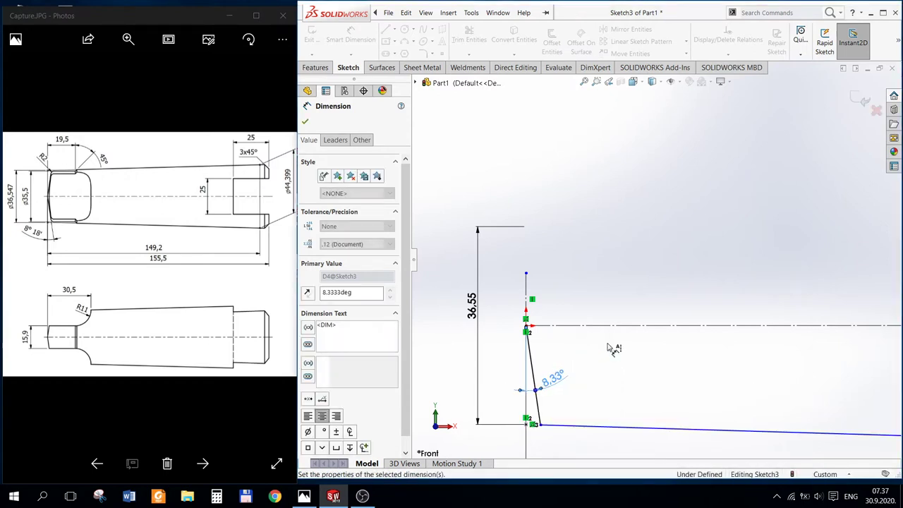
scroll(614, 335, "up", 1)
scroll(621, 325, "up", 3)
scroll(653, 307, "up", 2)
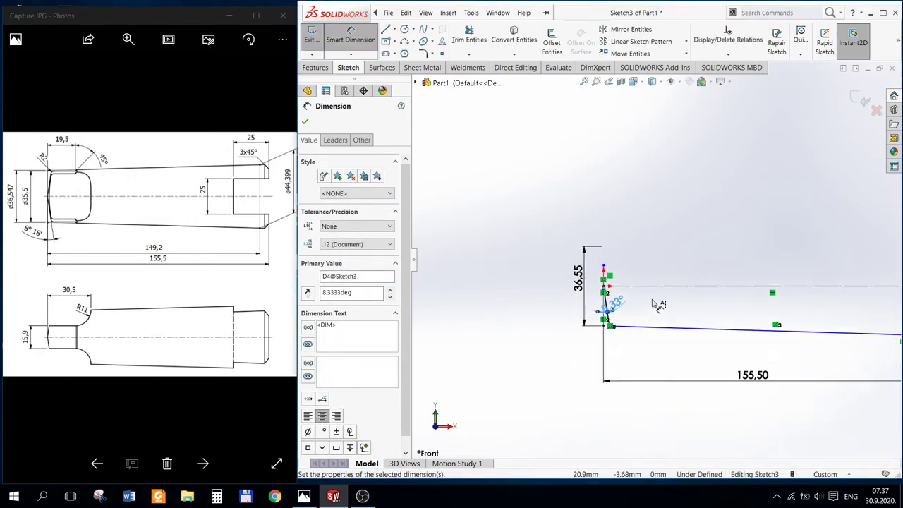
scroll(657, 304, "up", 1)
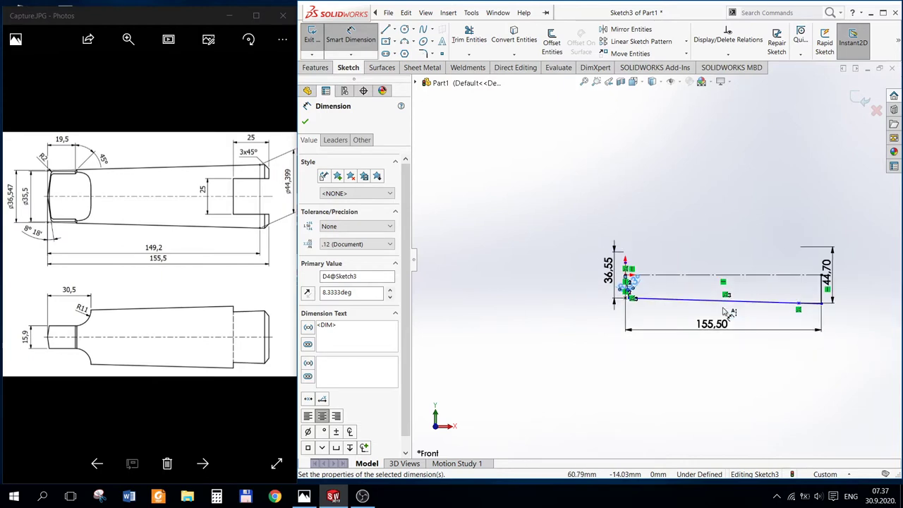
middle_click_drag(687, 319, 651, 293, "ctrl")
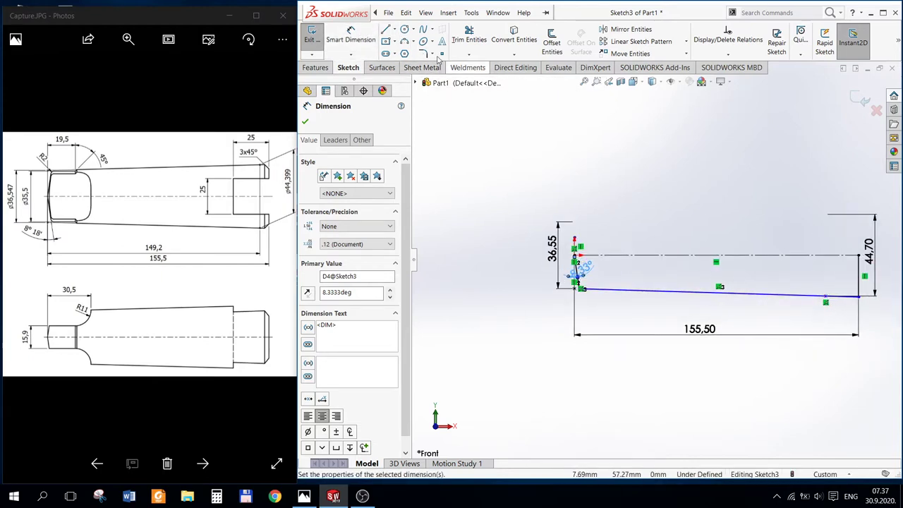
Dimension the tapered-line point 149.20 mm from the left end and exit the sketch.
left_click(350, 32)
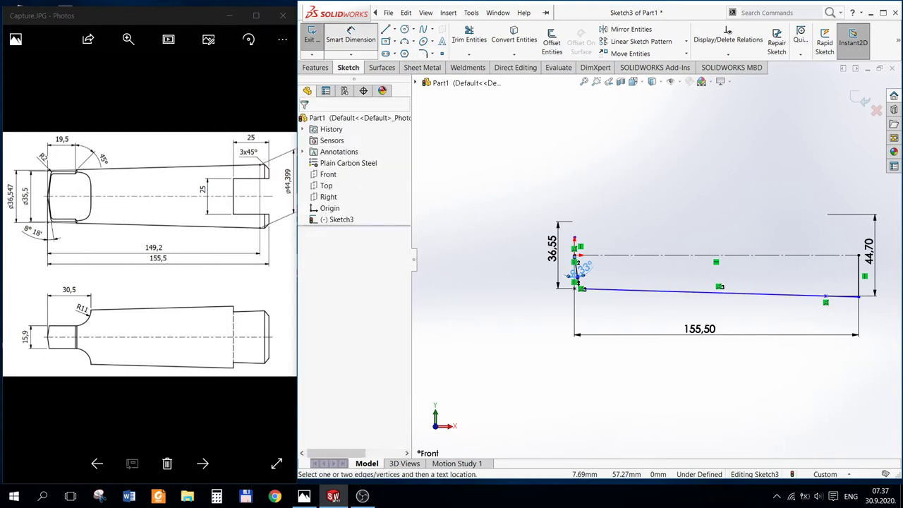
left_click(826, 296)
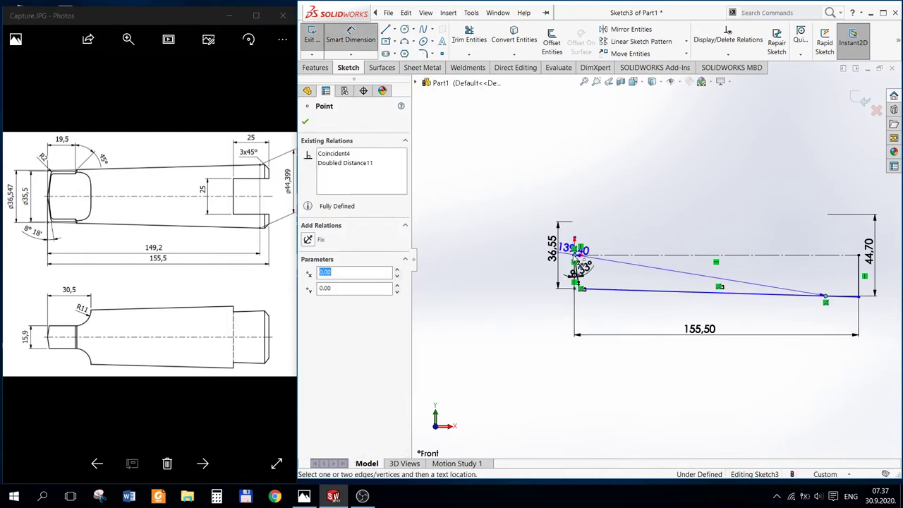
left_click(574, 275)
left_click(699, 314)
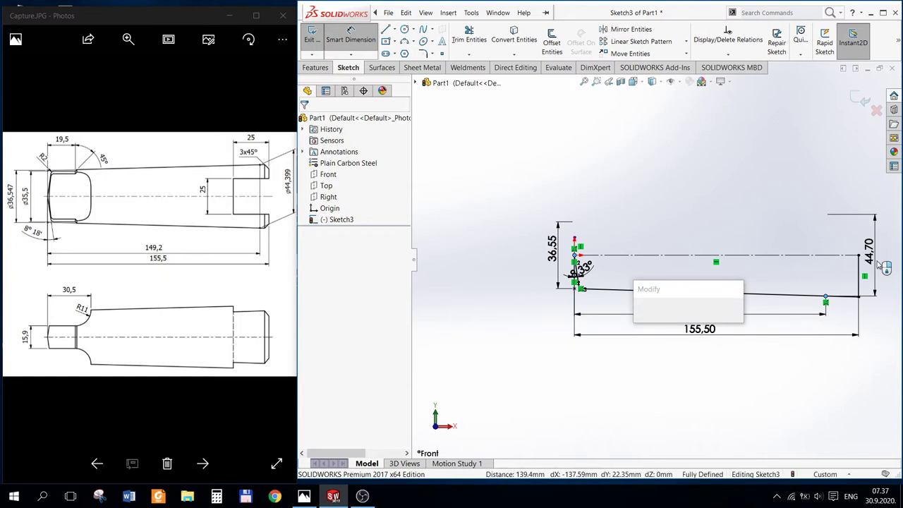
type("149,2")
key("Return")
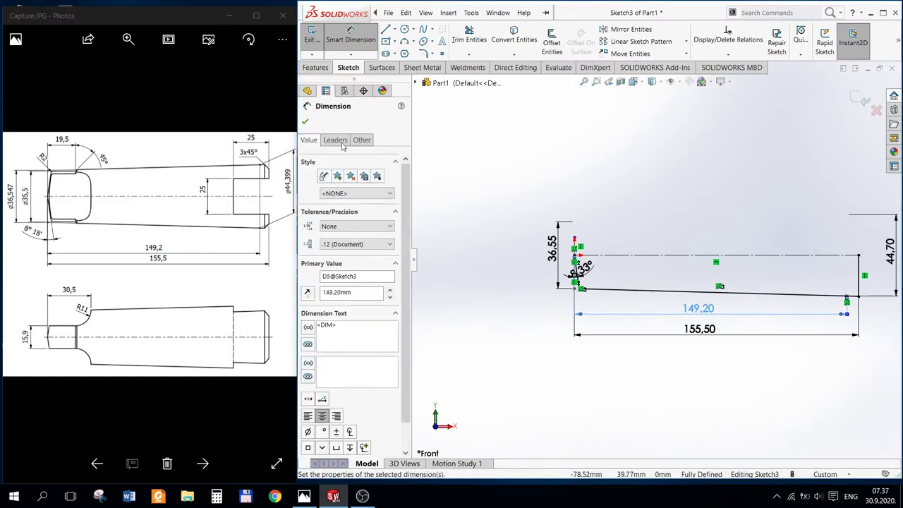
left_click(306, 123)
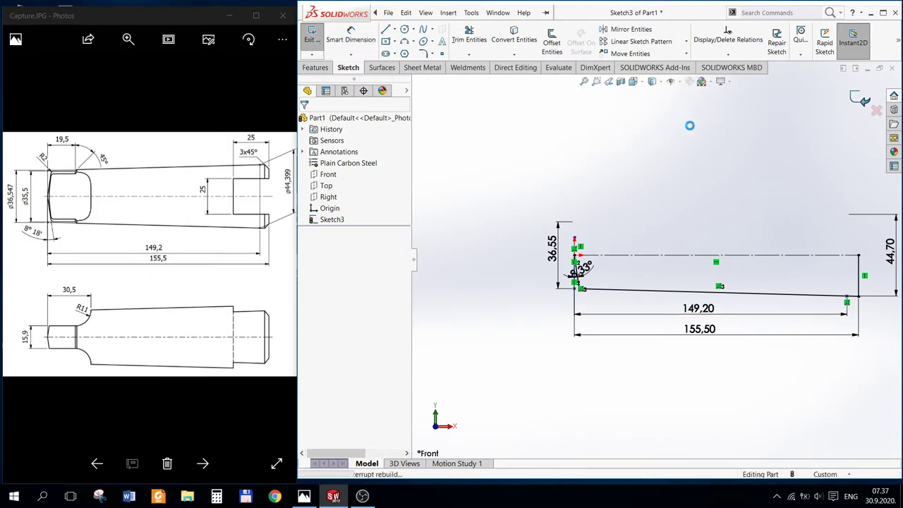
Switch to the isometric view and select Sketch3 as the profile.
left_click(650, 82)
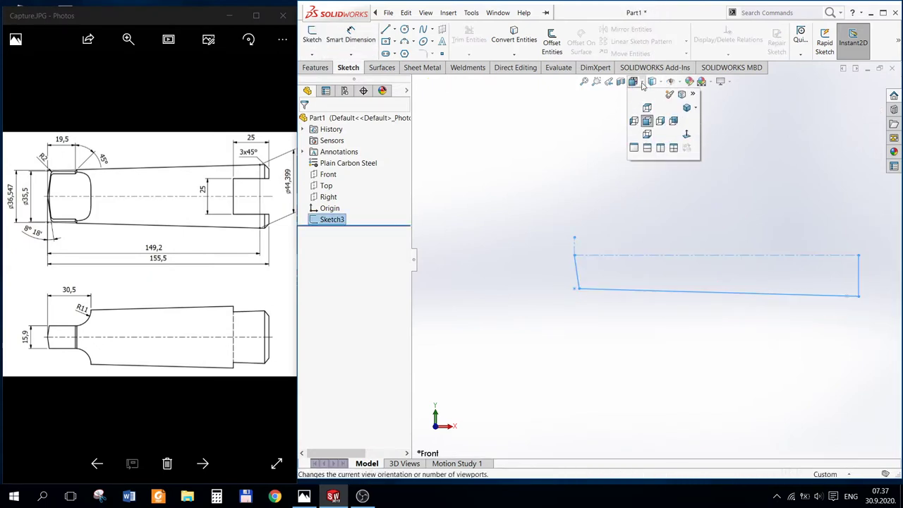
left_click(688, 110)
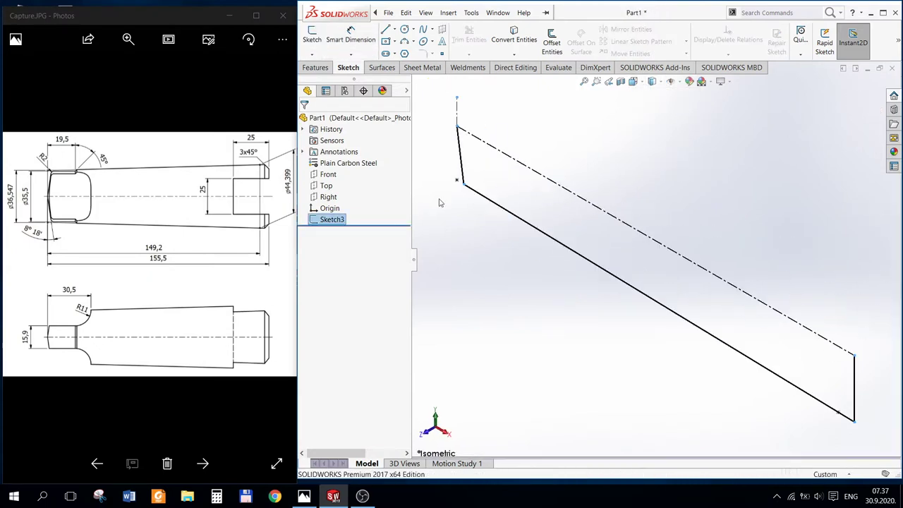
left_click(332, 220)
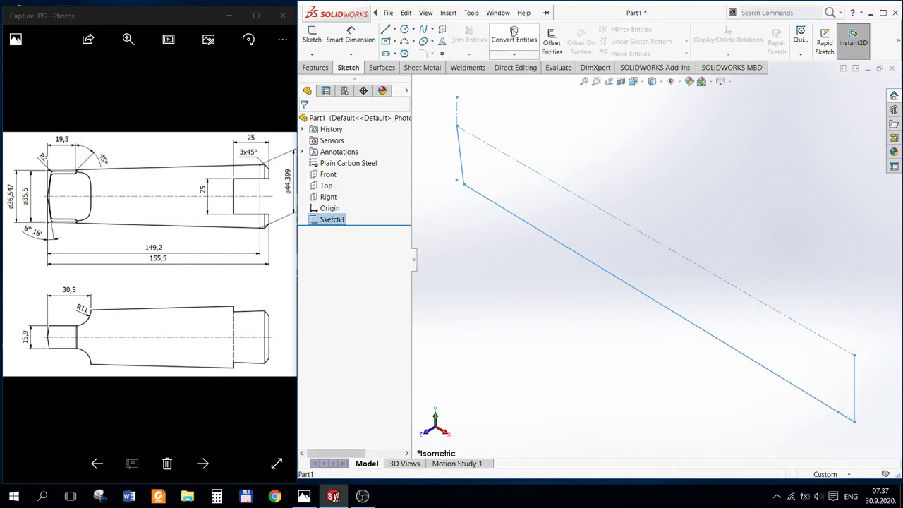
left_click(316, 67)
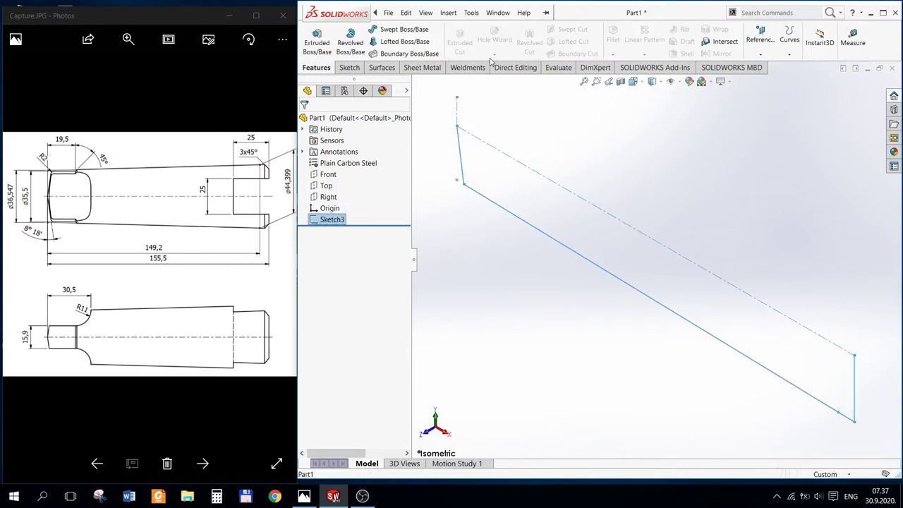
Revolve Sketch3 360° about its centerline, accepting the automatic sketch closure.
left_click(351, 47)
left_click(472, 257)
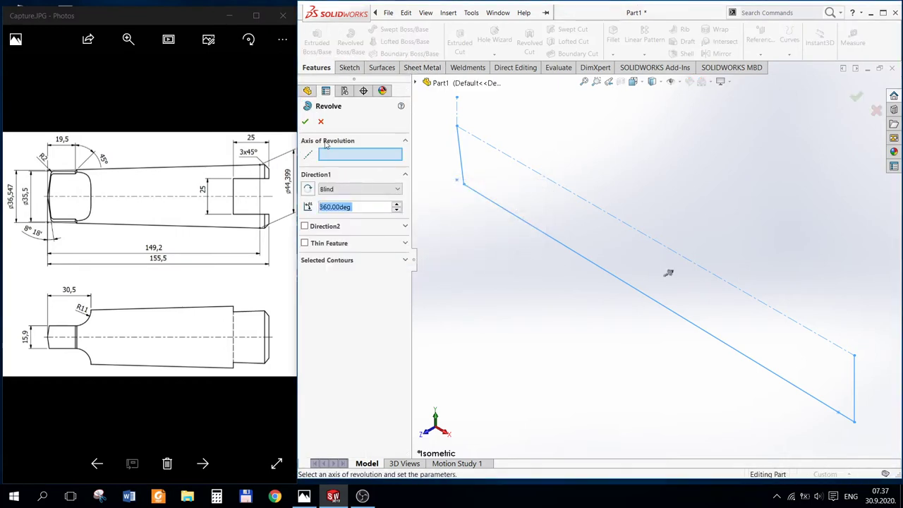
left_click(555, 187)
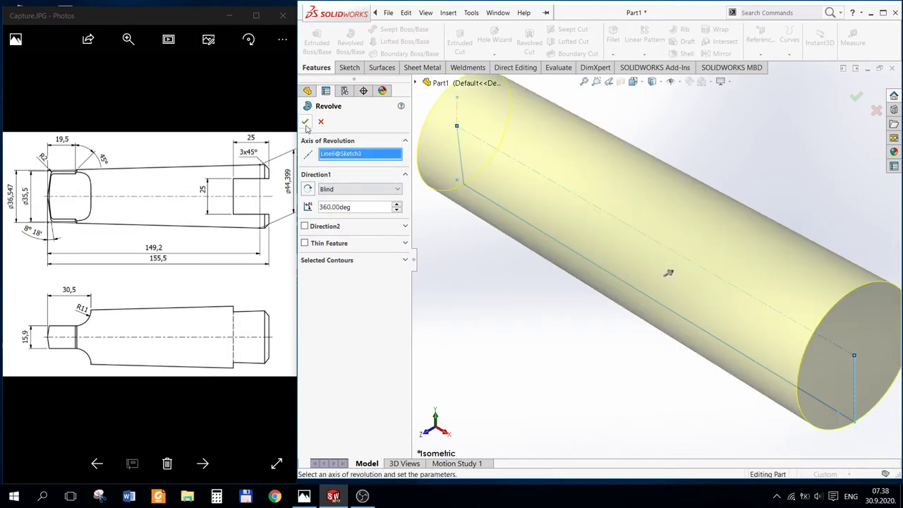
left_click(305, 122)
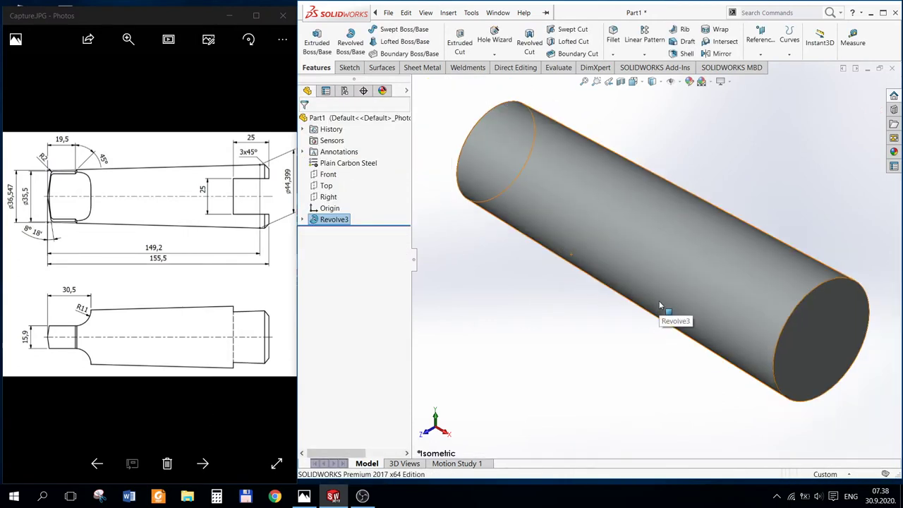
Round the cylinder's circular end edge with a 2 mm radius fillet.
scroll(659, 305, "up", 2)
scroll(621, 310, "down", 2)
scroll(622, 305, "up", 2)
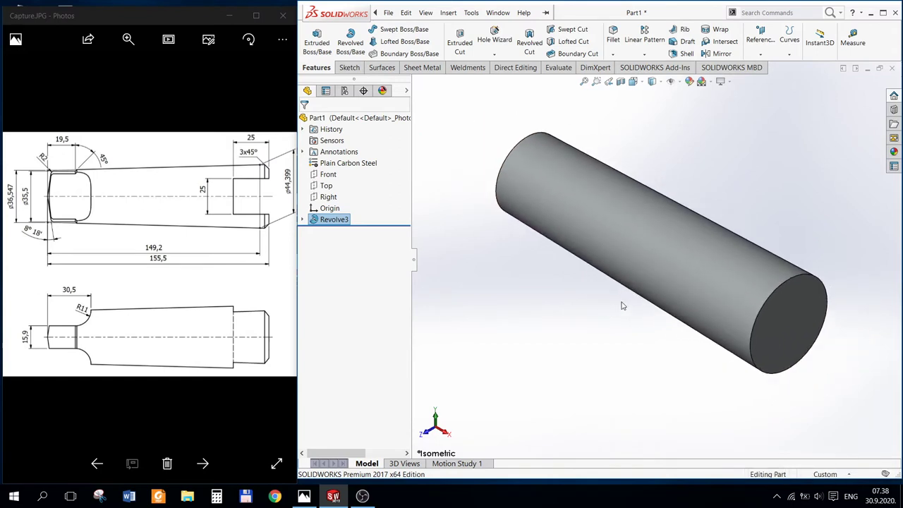
mouse_move(622, 305)
middle_mouse_down()
mouse_move(664, 273)
mouse_move(668, 283)
middle_mouse_up()
scroll(466, 217, "down", 2)
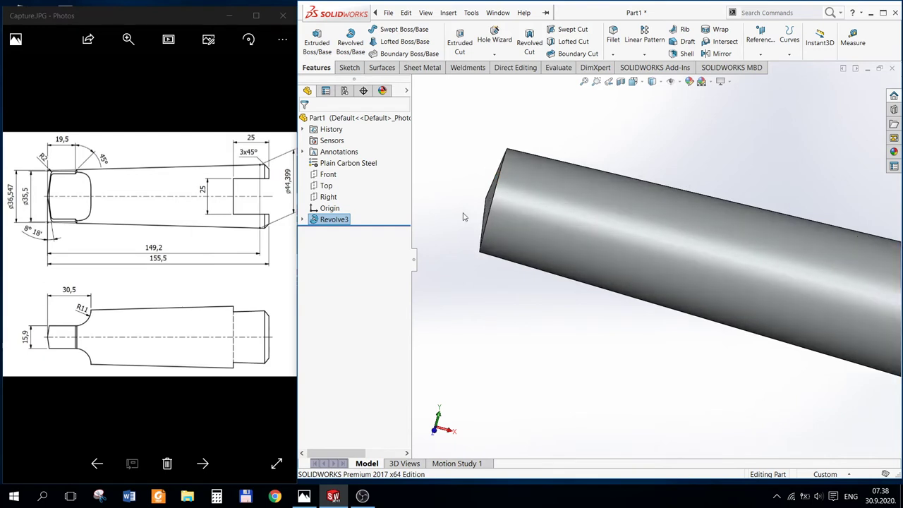
left_click(613, 54)
left_click(628, 67)
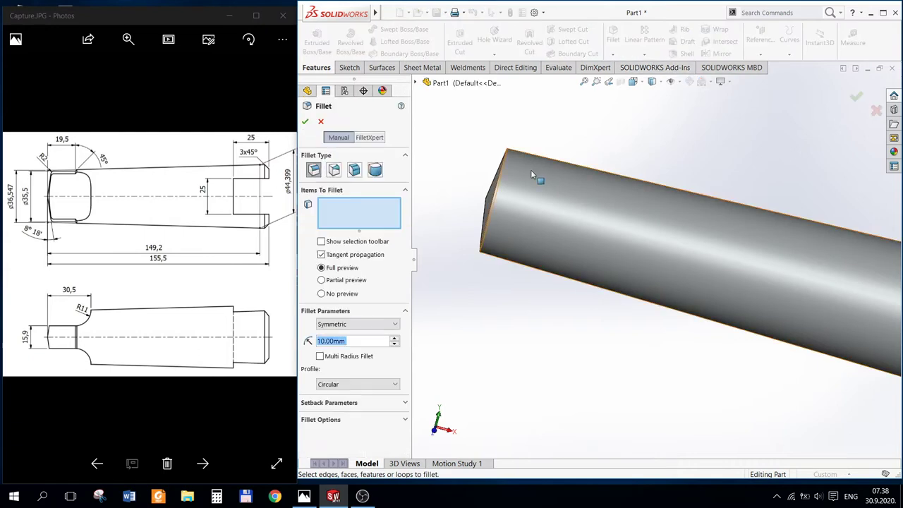
type("2")
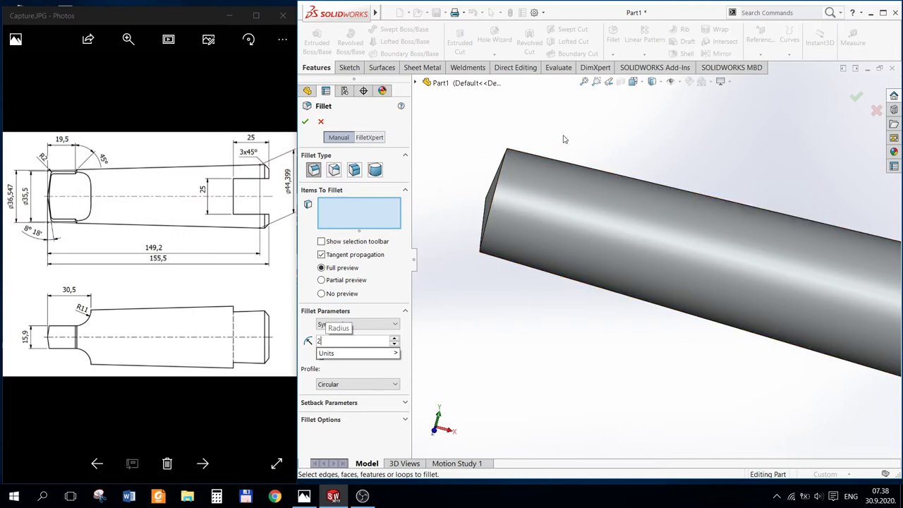
middle_click_drag(570, 171, 533, 192)
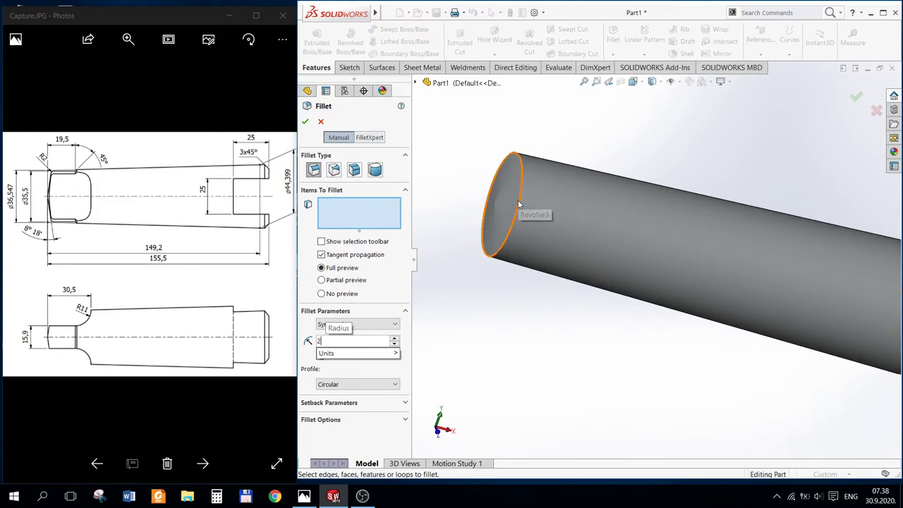
left_click(520, 204)
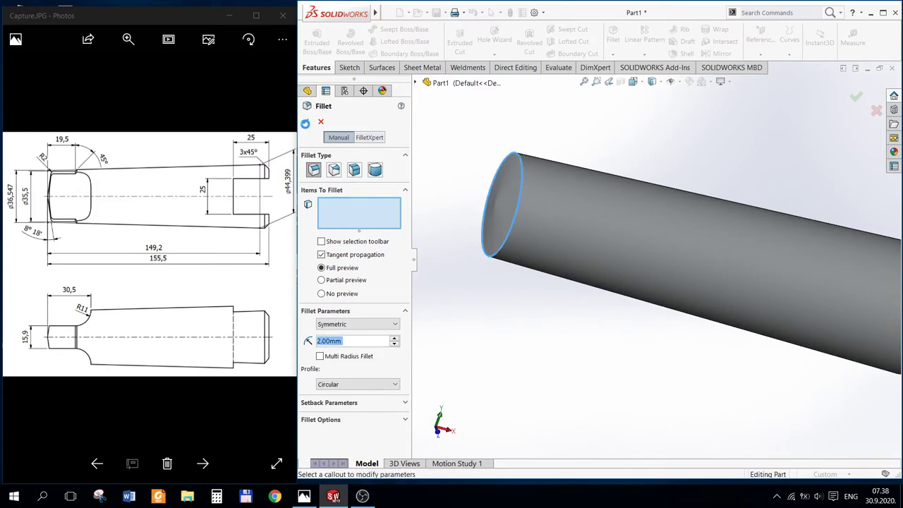
key("Return")
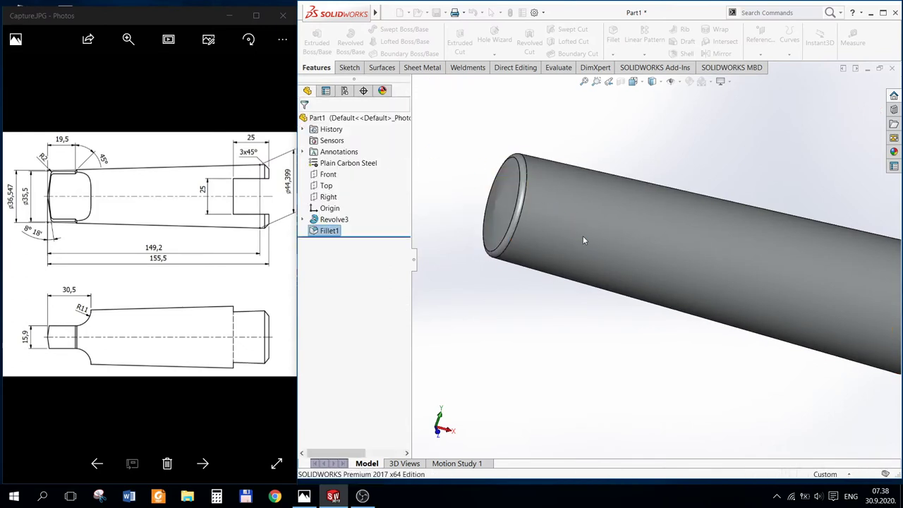
scroll(583, 240, "up", 3)
scroll(585, 247, "up", 2)
middle_click_drag(644, 255, 598, 249)
Bevel the shank's wide circular end edge with a 3 mm × 45° chamfer.
left_click(612, 57)
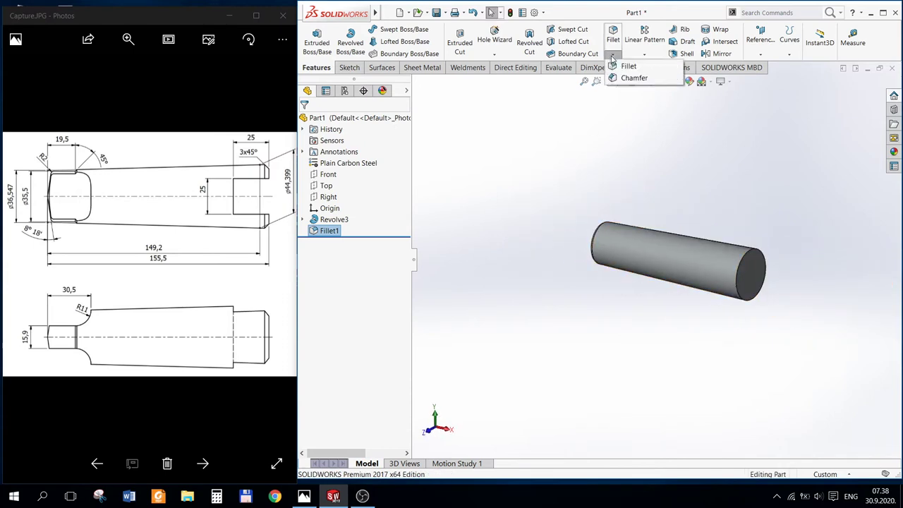
left_click(625, 78)
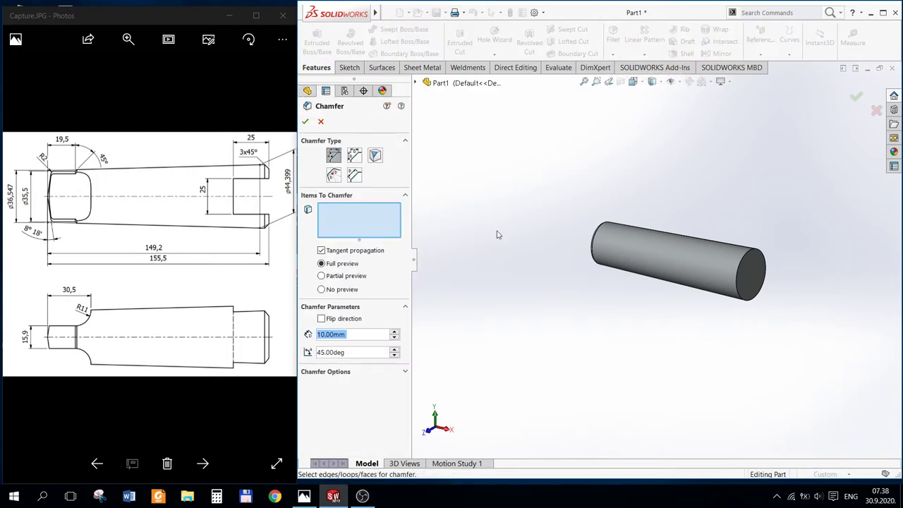
type("3")
left_click(734, 295)
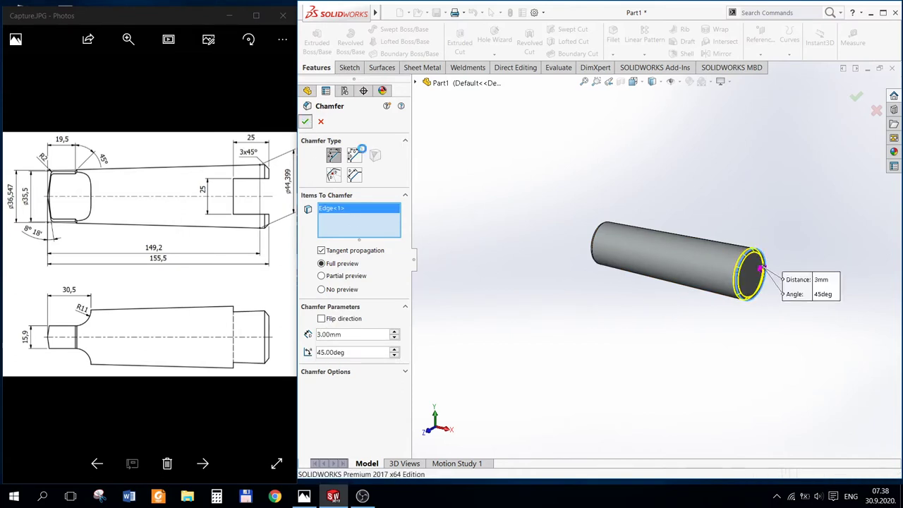
left_click(305, 121)
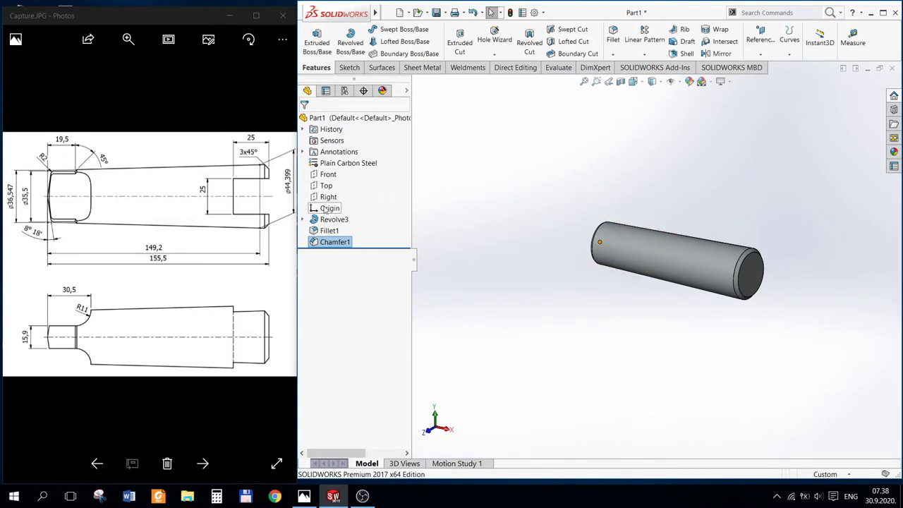
Start a new sketch on the Front plane, viewed face-on.
left_click(328, 174)
left_click(349, 67)
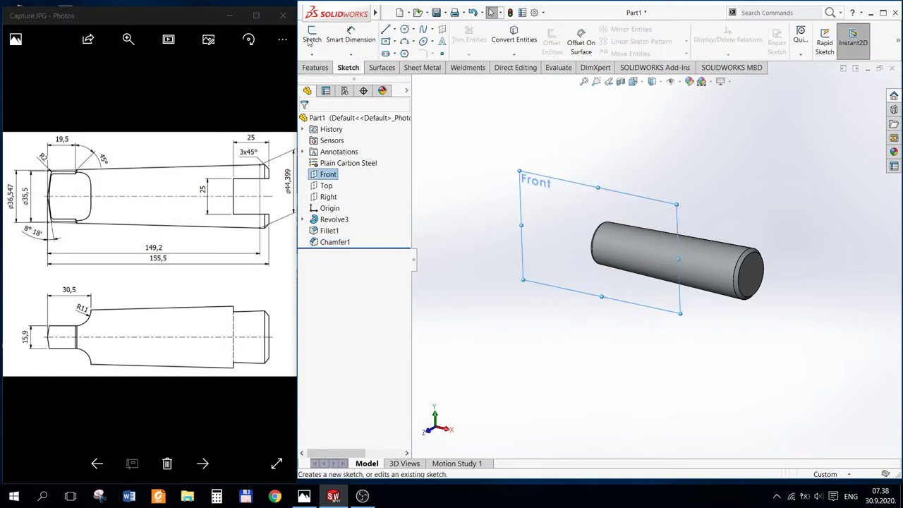
left_click(311, 39)
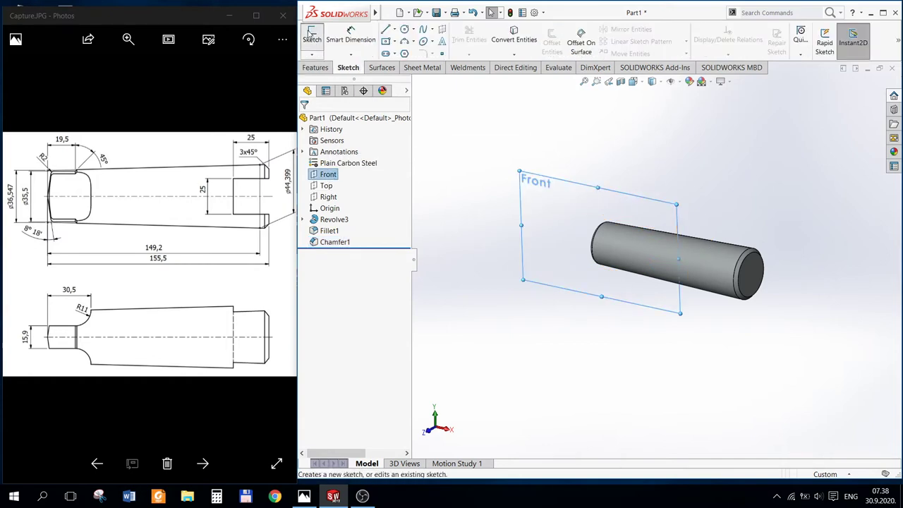
left_click(641, 82)
left_click(684, 134)
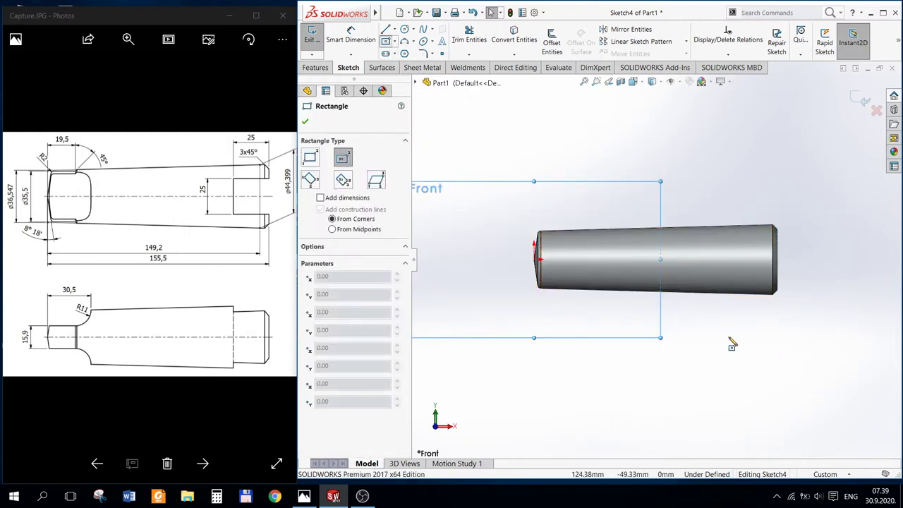
Draw a corner rectangle at the shaft's right end.
left_click(707, 303)
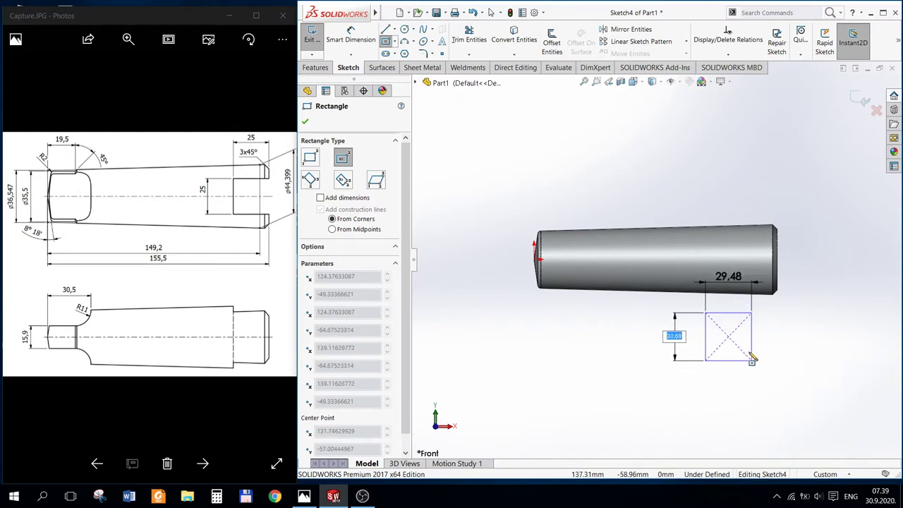
left_click(751, 357)
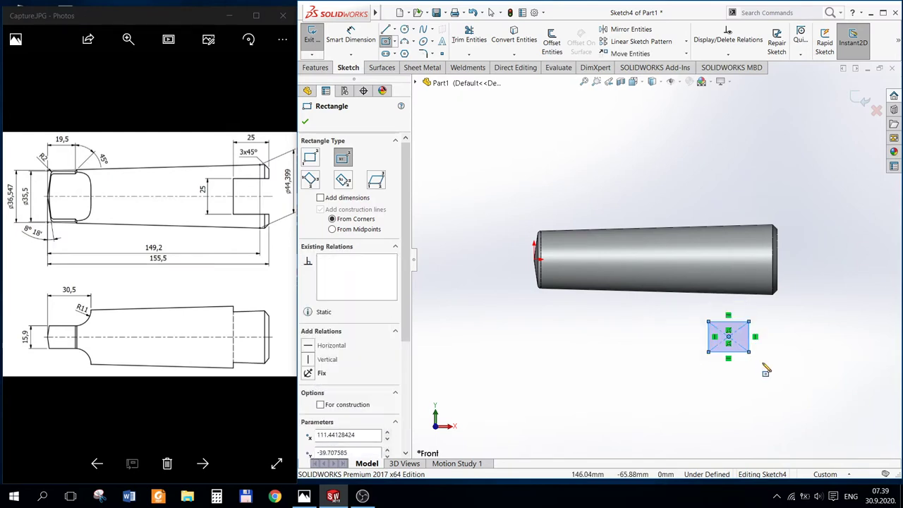
scroll(766, 367, "down", 3)
key("Escape")
Make the rectangle's right edge collinear with the shaft's right end edge.
left_click(720, 310)
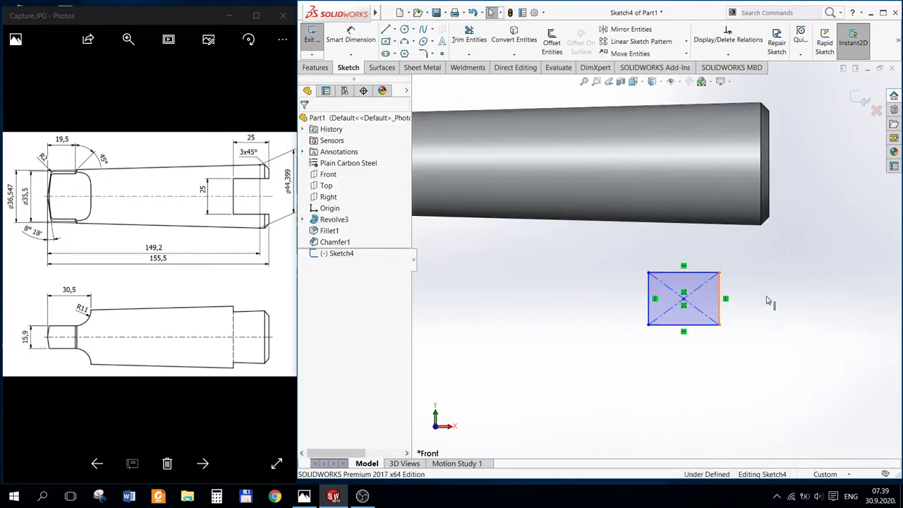
left_click(769, 165, "ctrl")
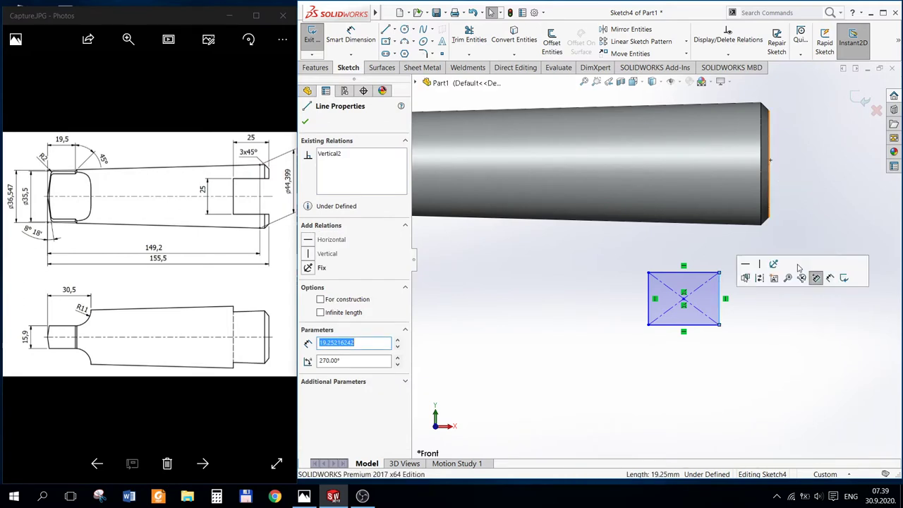
left_click(779, 324)
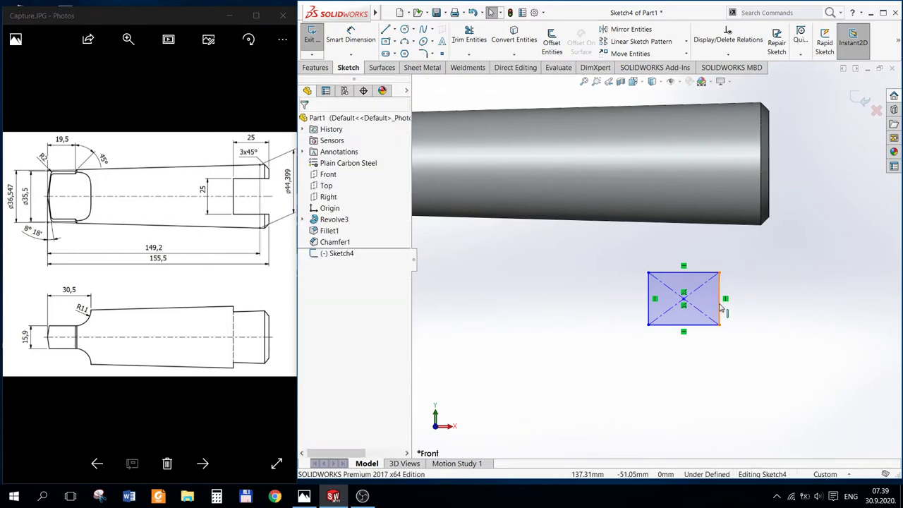
left_click(719, 303)
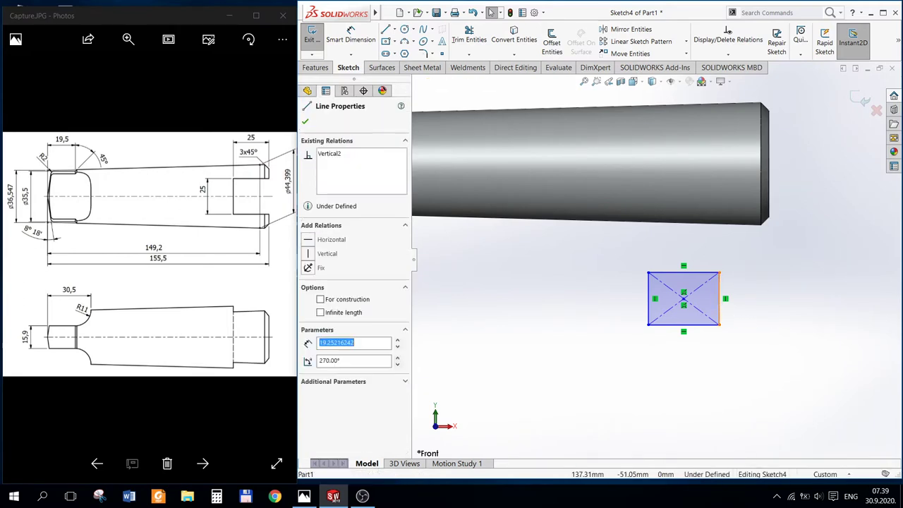
left_click(769, 170, "ctrl")
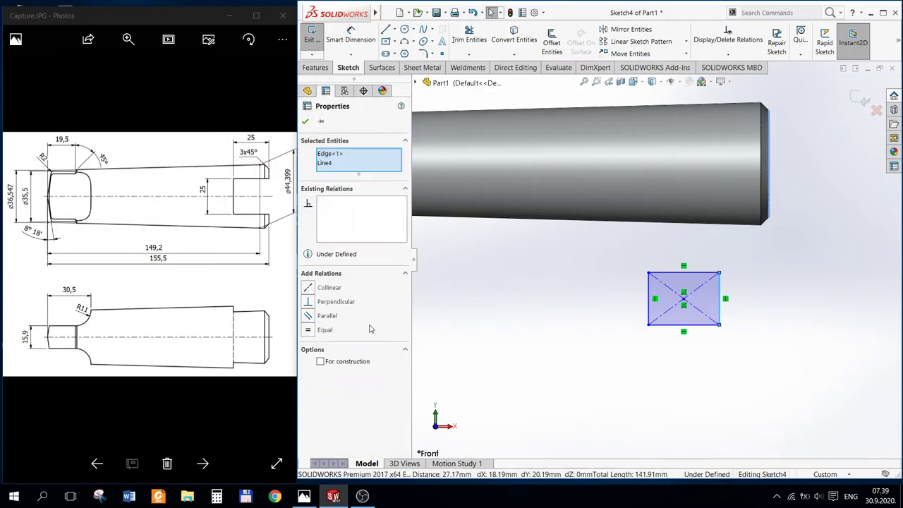
left_click(329, 288)
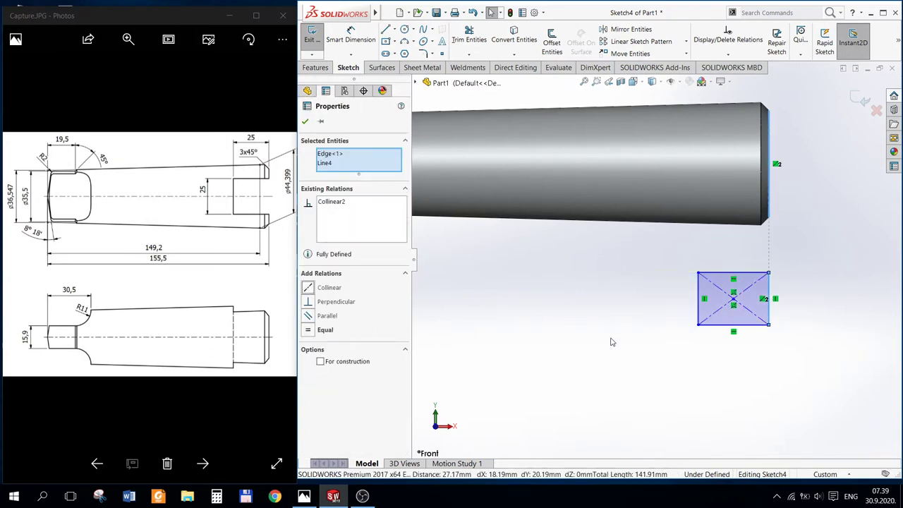
left_click(806, 310)
scroll(815, 293, "up", 2)
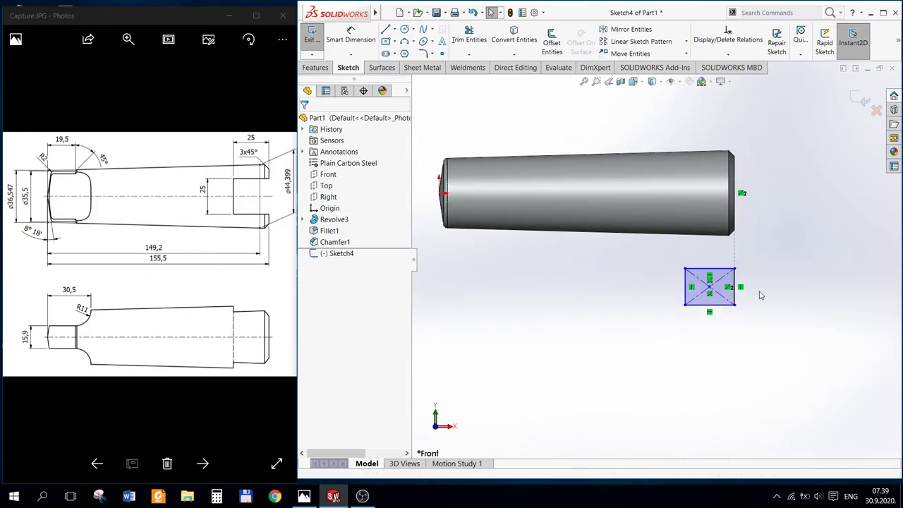
Make the rectangle's centre point horizontal with the origin.
left_click(709, 287)
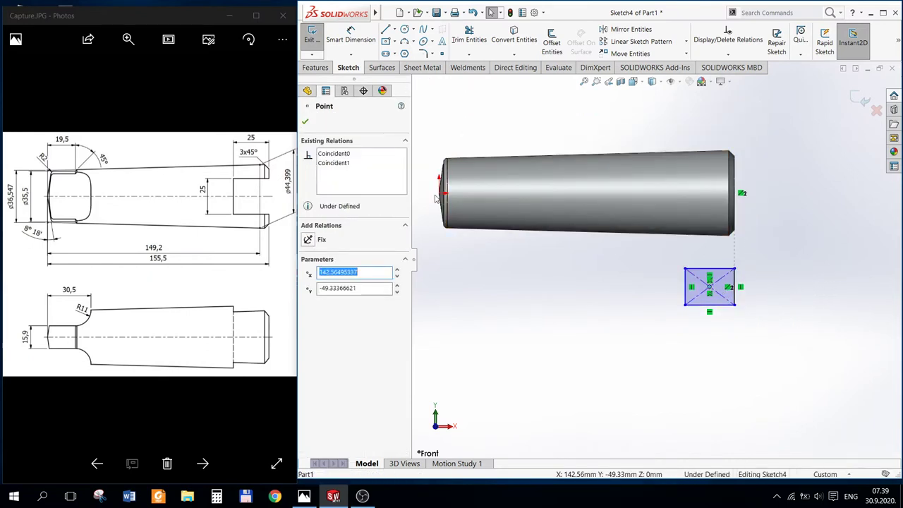
left_click(439, 193, "ctrl")
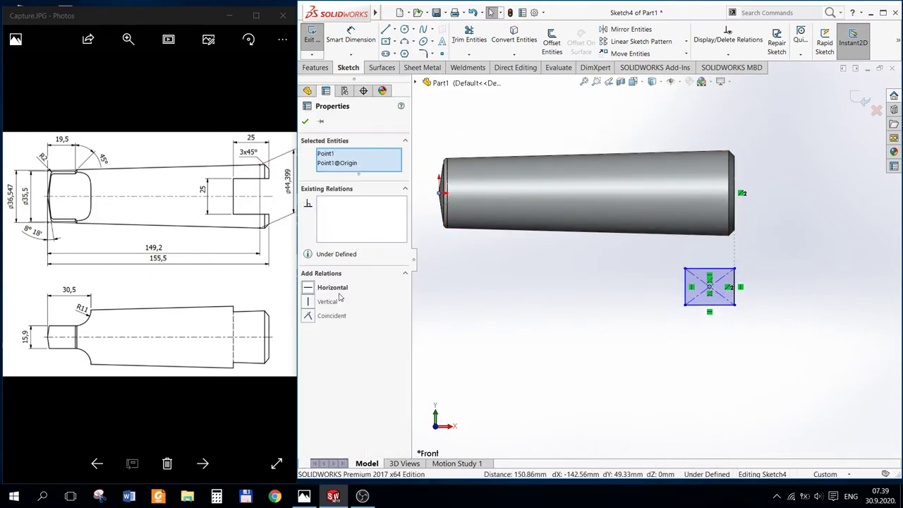
left_click(336, 289)
left_click(599, 358)
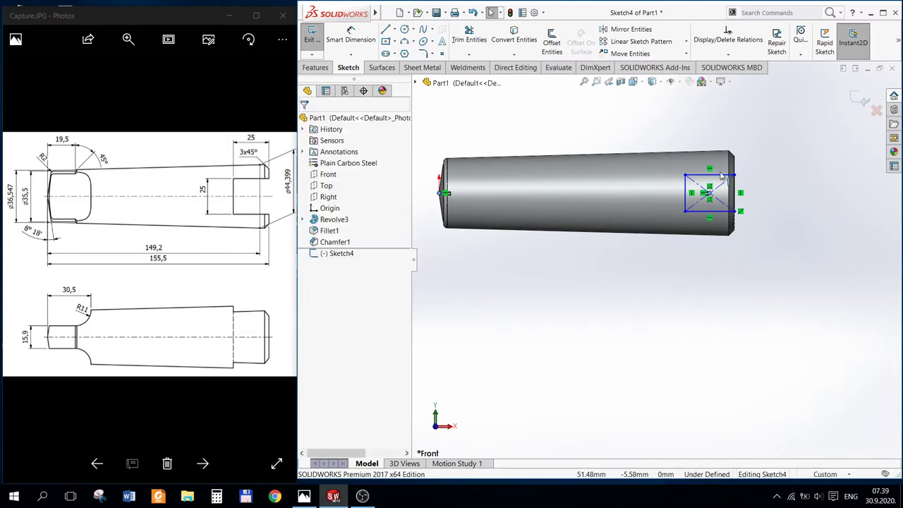
Dimension the rectangle's width and height to 25 each, then view it isometrically.
left_click(352, 31)
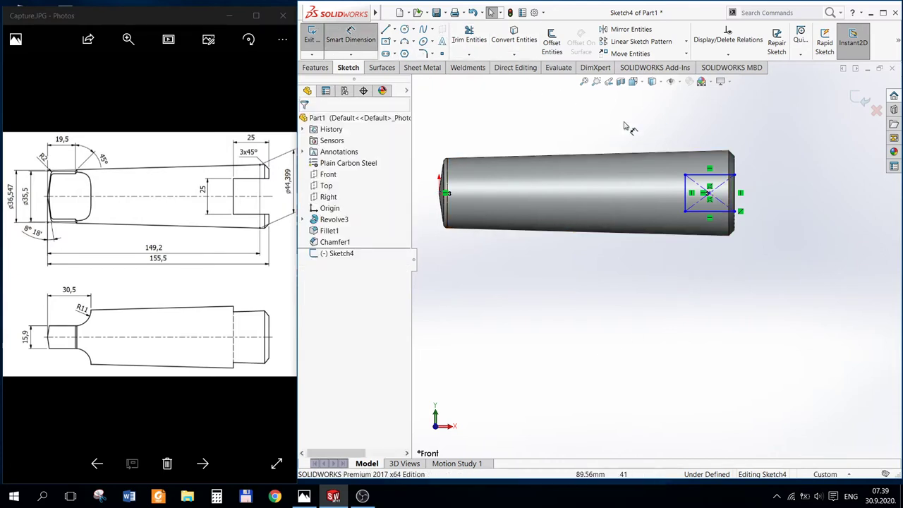
left_click(709, 229)
left_click(702, 262)
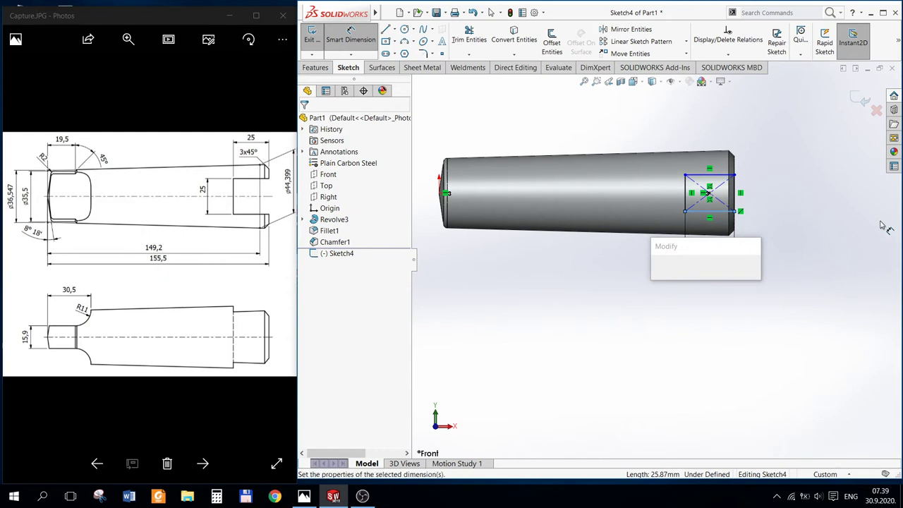
type("25")
key("Return")
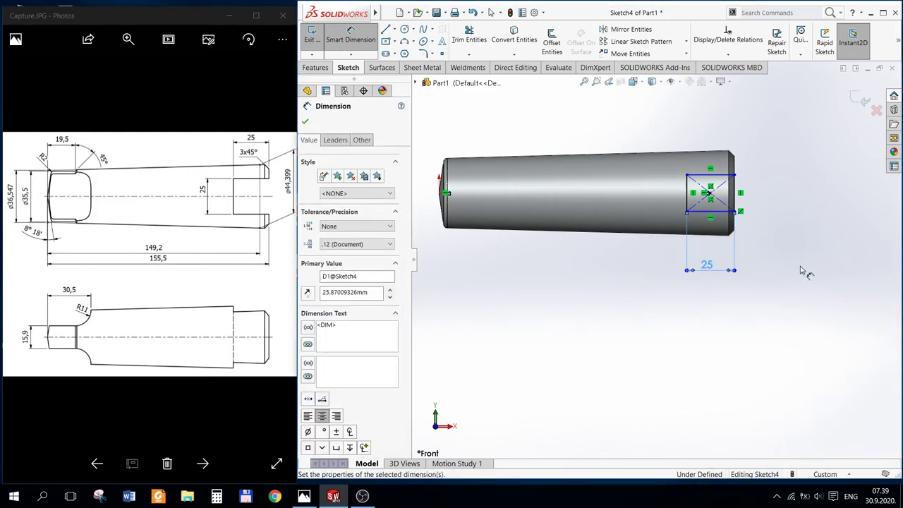
scroll(709, 198, "down", 2)
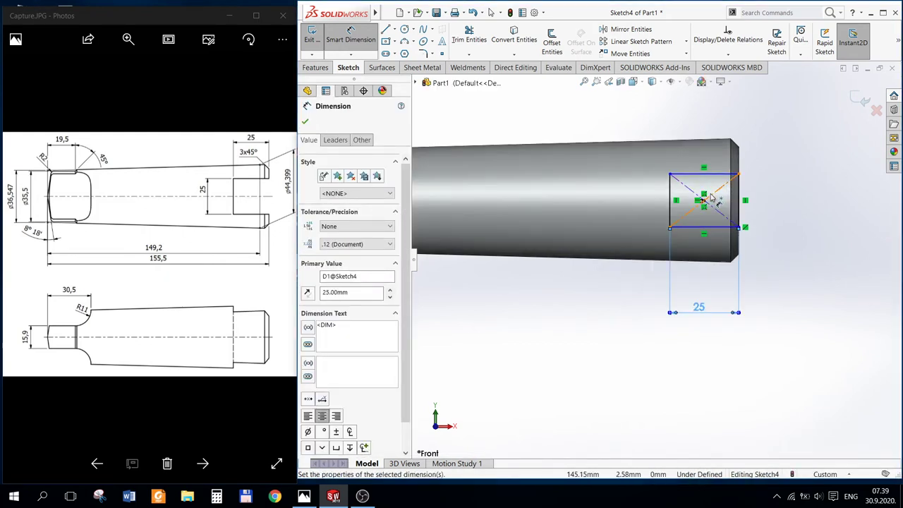
left_click(670, 205)
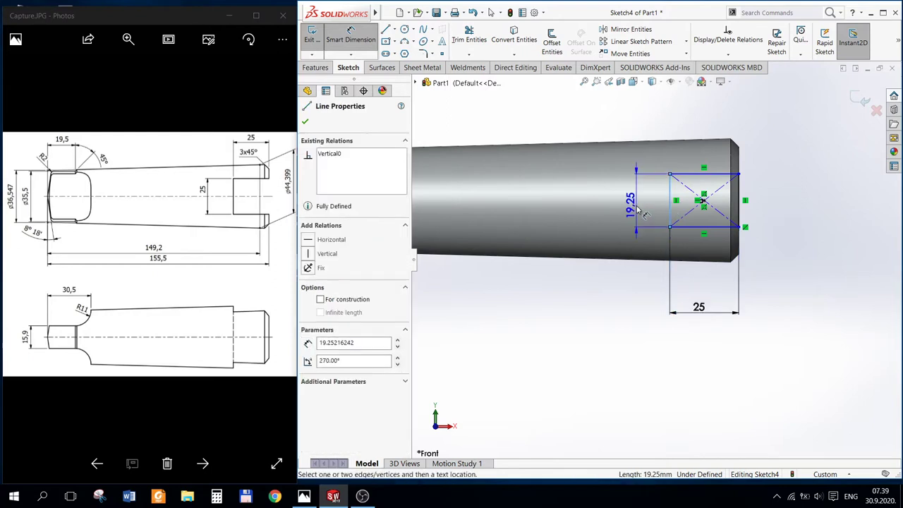
left_click(638, 208)
type("25")
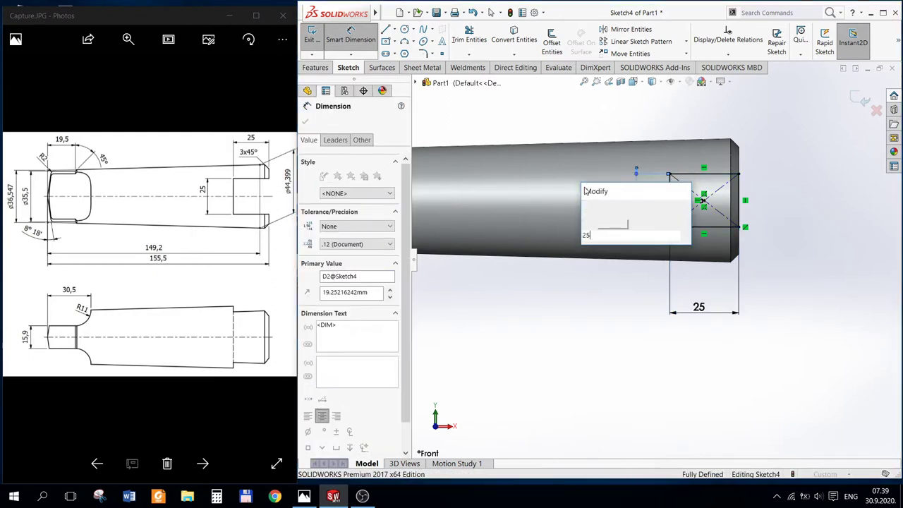
key("Return")
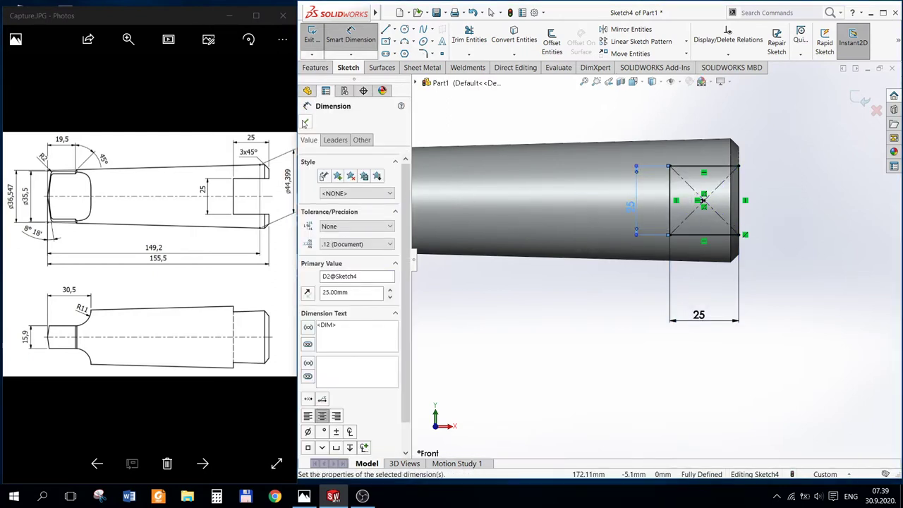
left_click(305, 123)
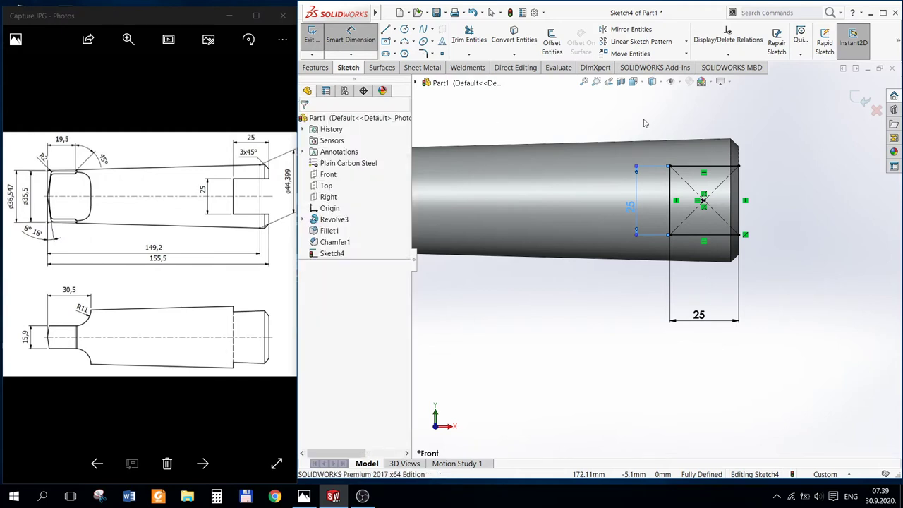
left_click(642, 83)
left_click(690, 111)
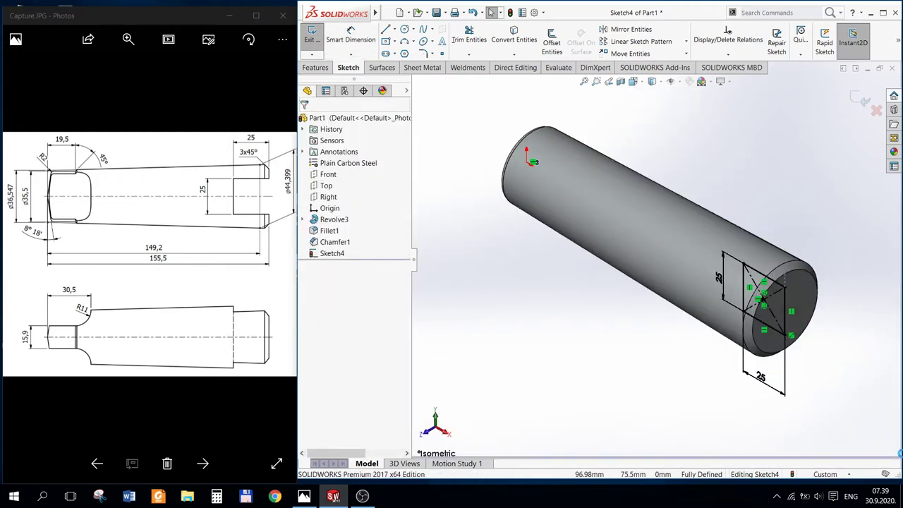
Extrude-cut the 25 × 25 square with end condition Through All - Both.
left_click(316, 67)
left_click(460, 42)
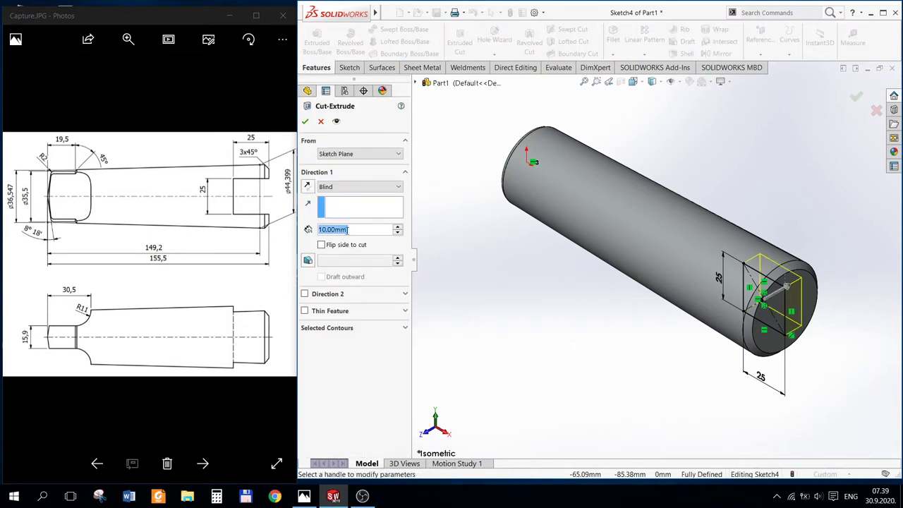
left_click(357, 187)
left_click(353, 213)
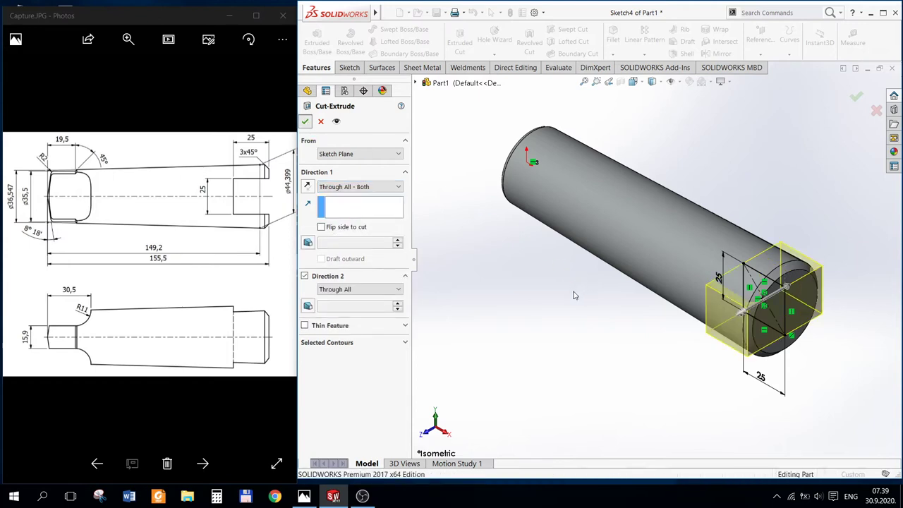
key("Return")
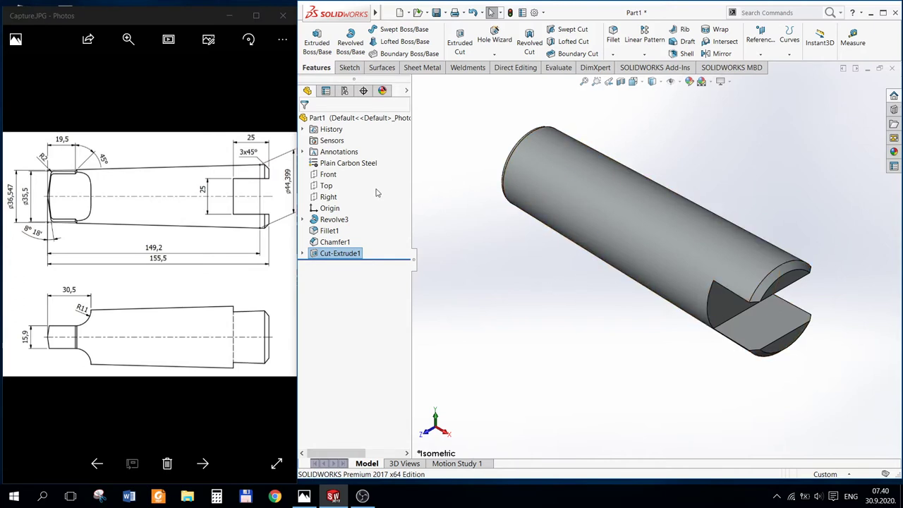
Start a new sketch on the Front plane, viewed face-on.
left_click(328, 177)
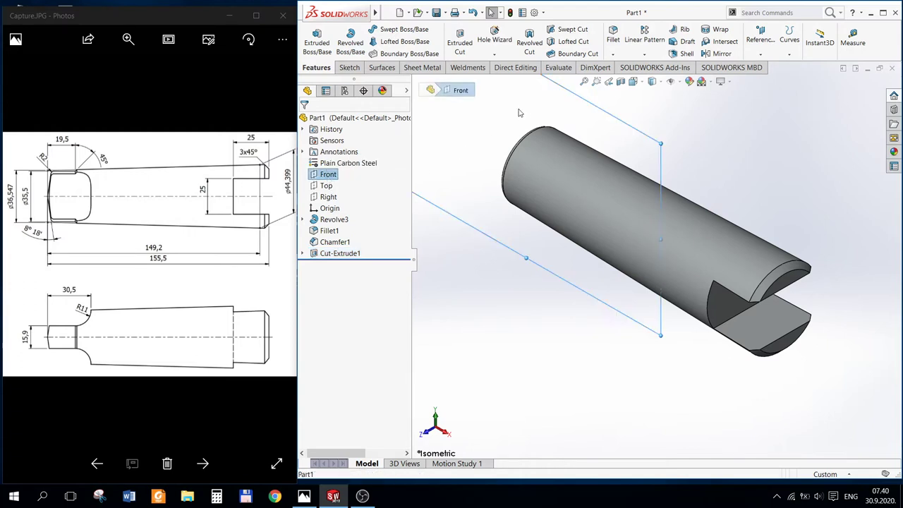
left_click(351, 69)
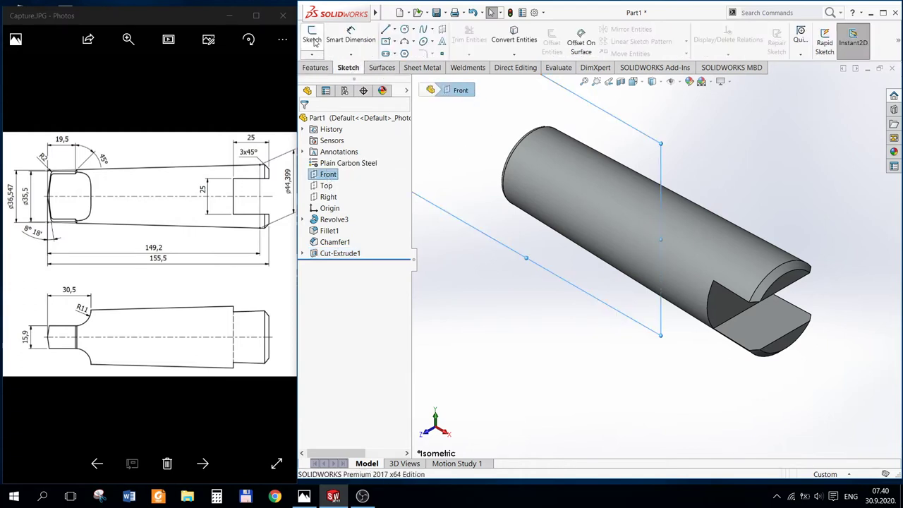
left_click(313, 39)
left_click(642, 83)
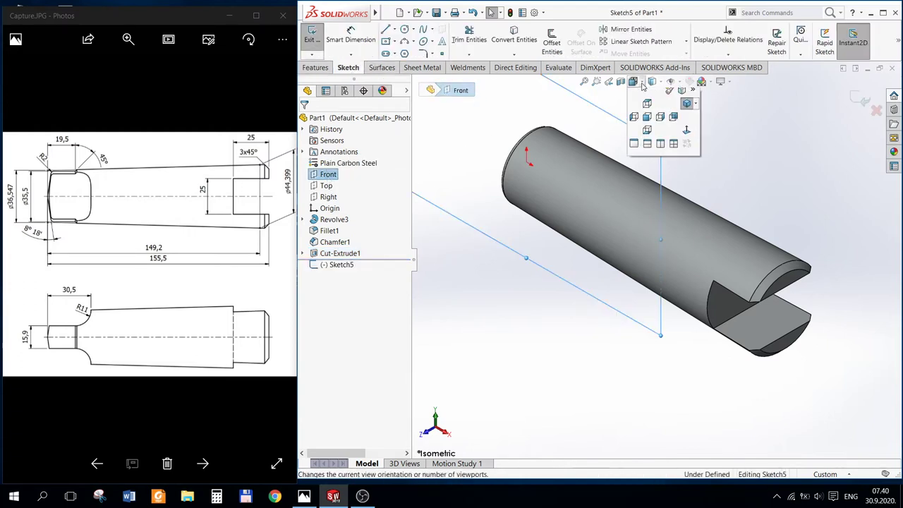
left_click(690, 129)
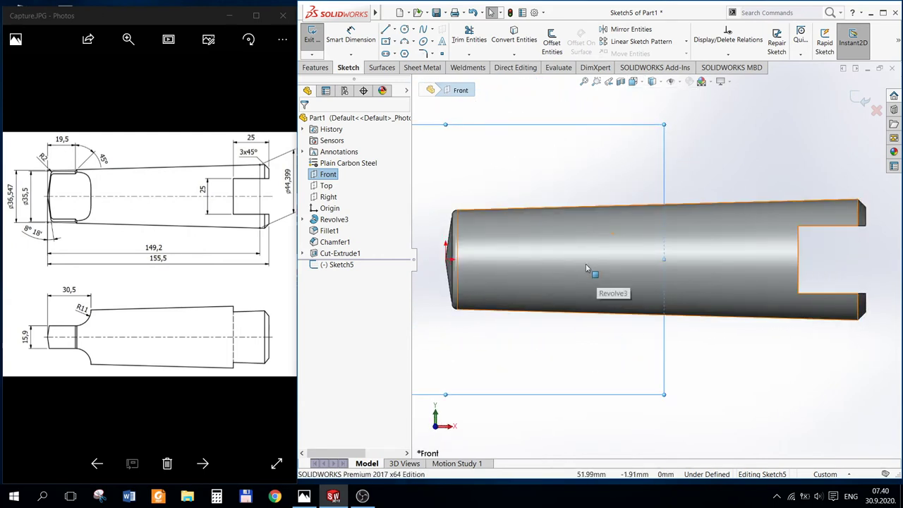
Exit Sketch5, discarding its changes.
left_click(619, 185)
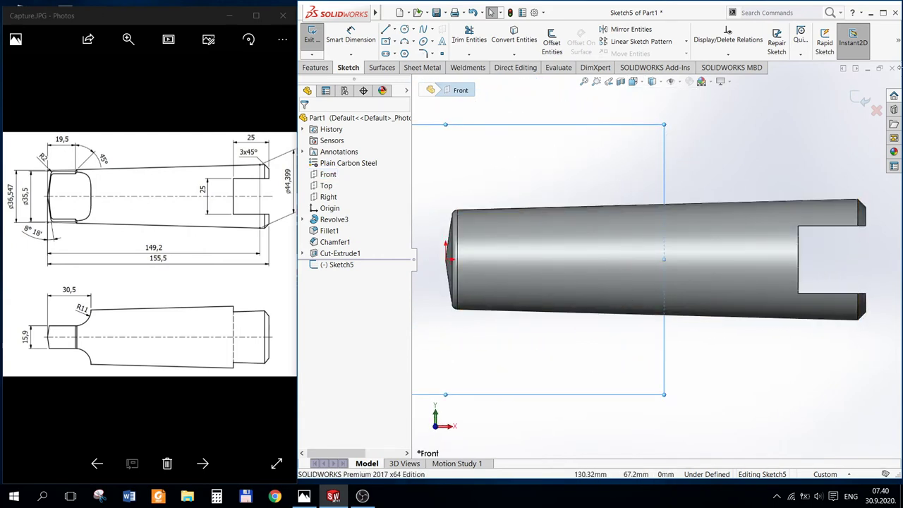
left_click(876, 112)
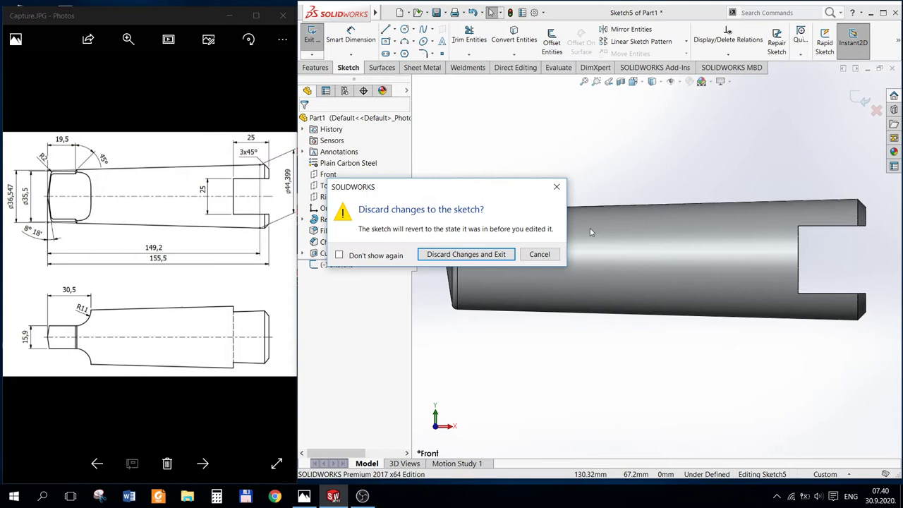
left_click(464, 255)
left_click(633, 82)
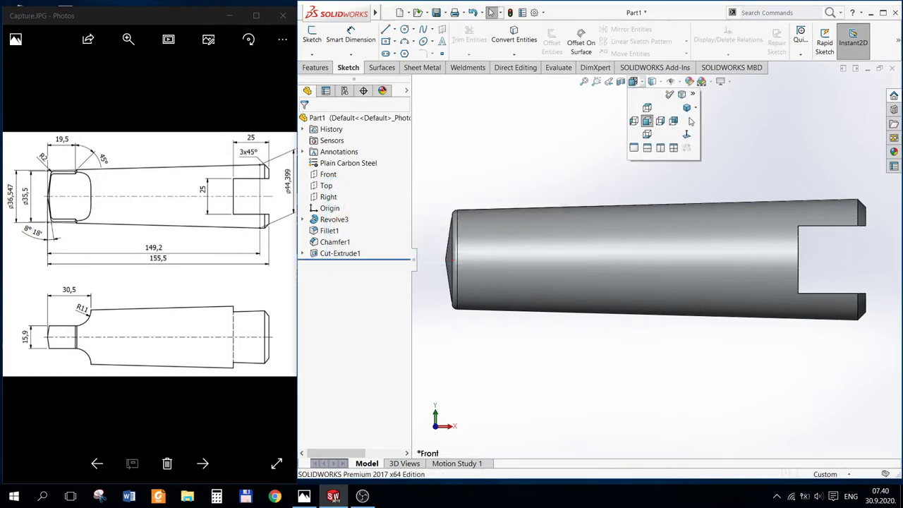
left_click(687, 109)
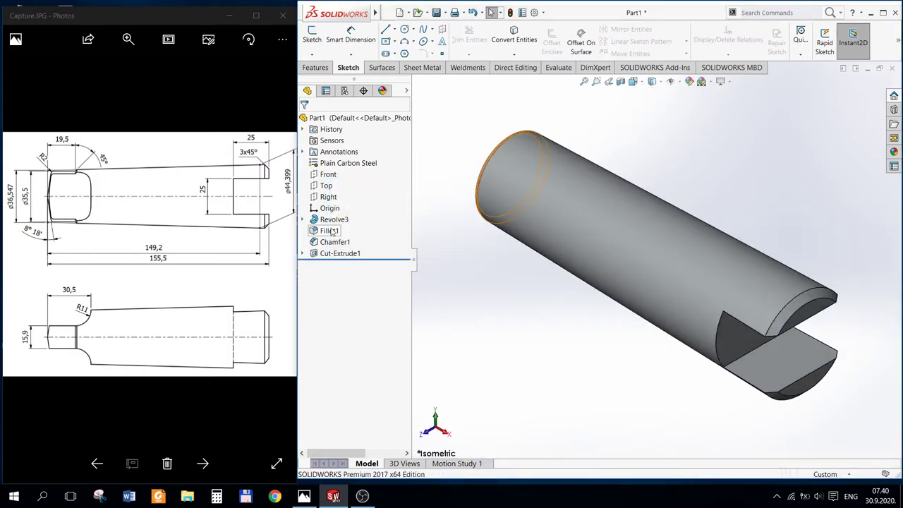
left_click(325, 185)
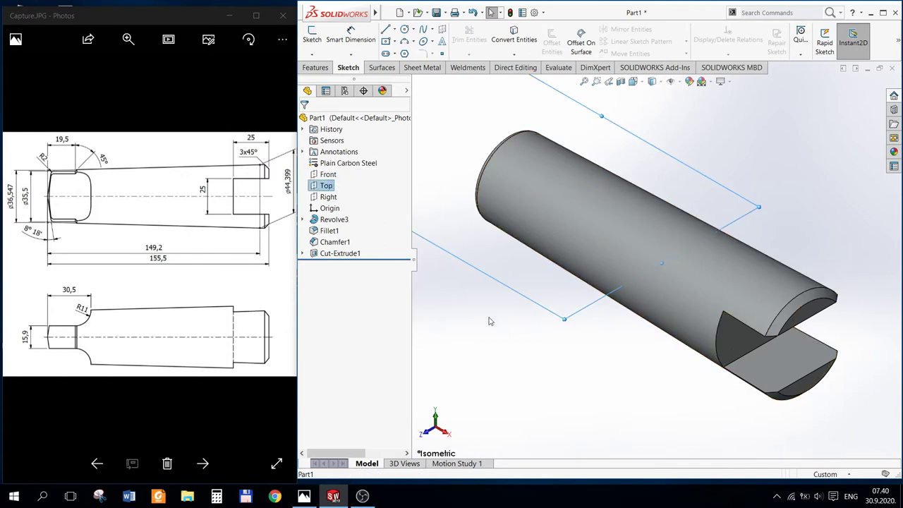
left_click(497, 353)
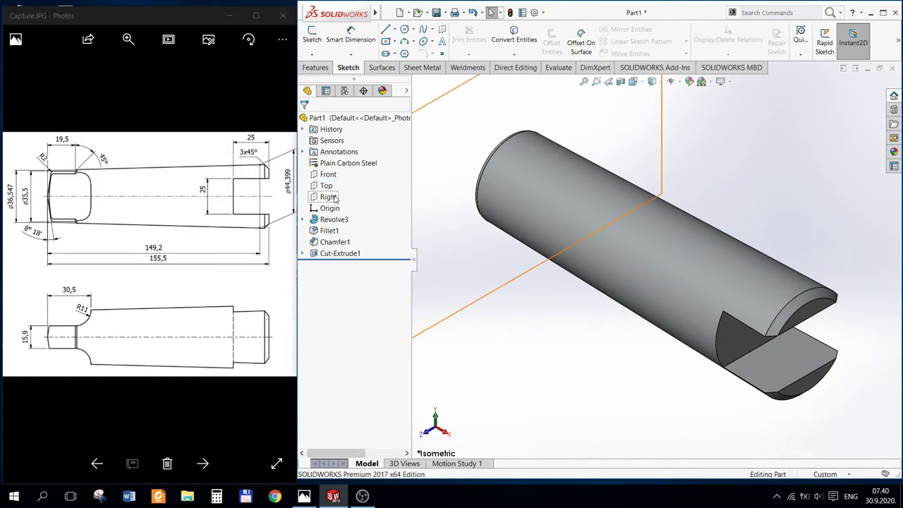
left_click(328, 174)
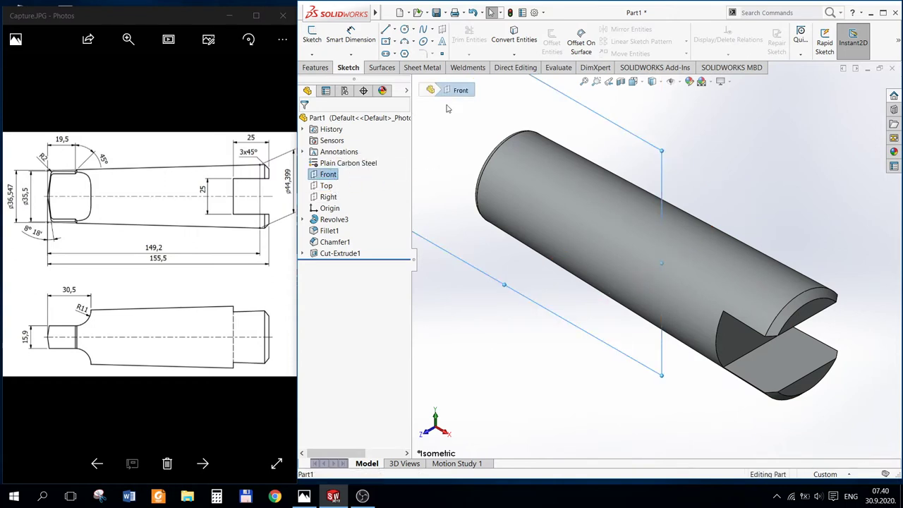
left_click(319, 42)
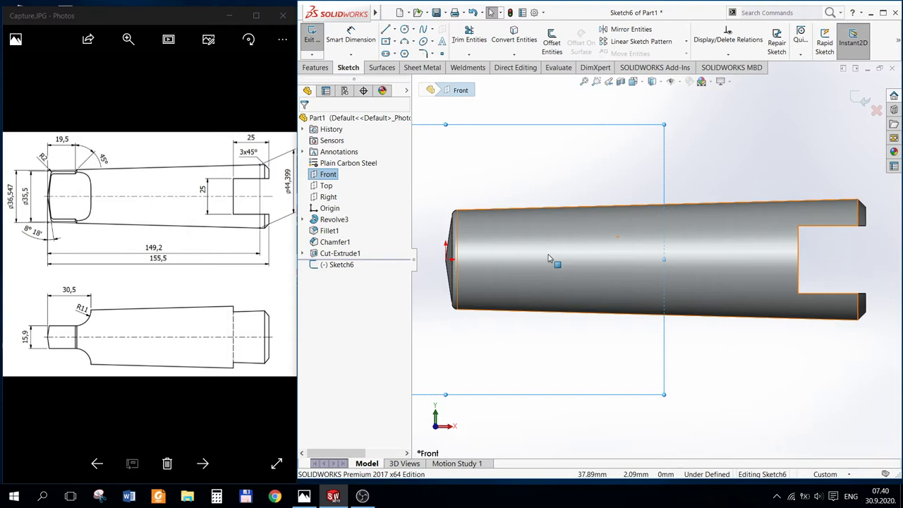
left_click(602, 134)
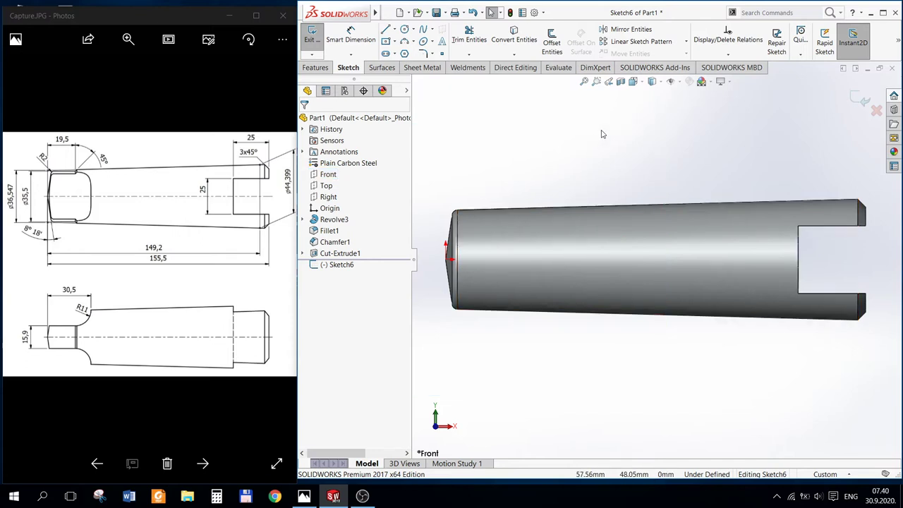
left_click(633, 81)
left_click(685, 108)
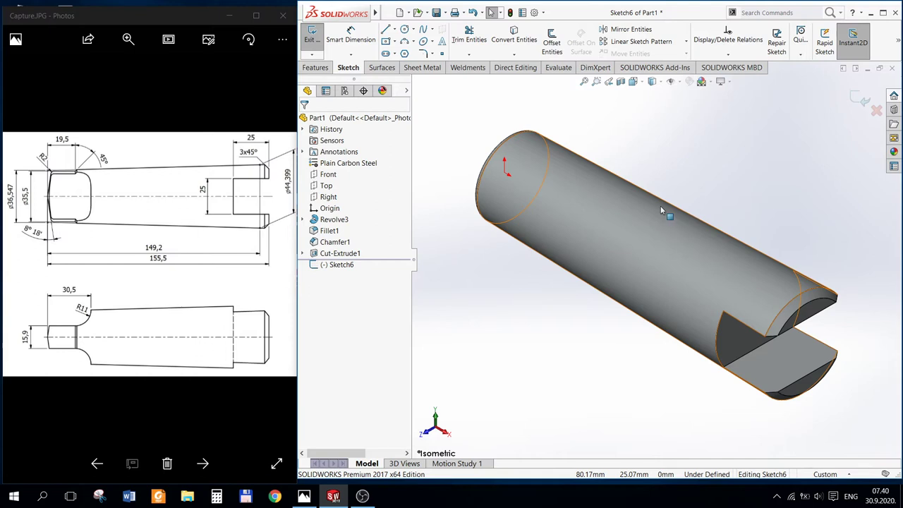
left_click(640, 84)
left_click(647, 121)
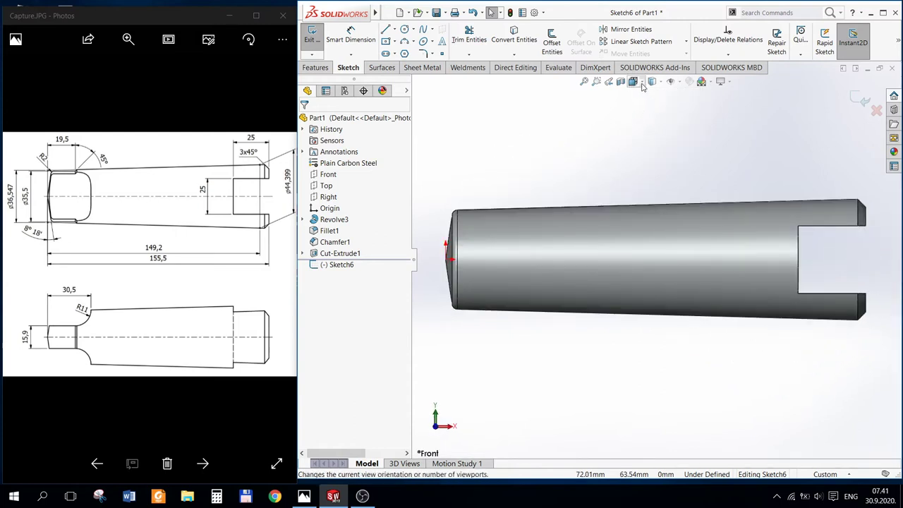
left_click(639, 84)
left_click(643, 109)
key("ctrl+8")
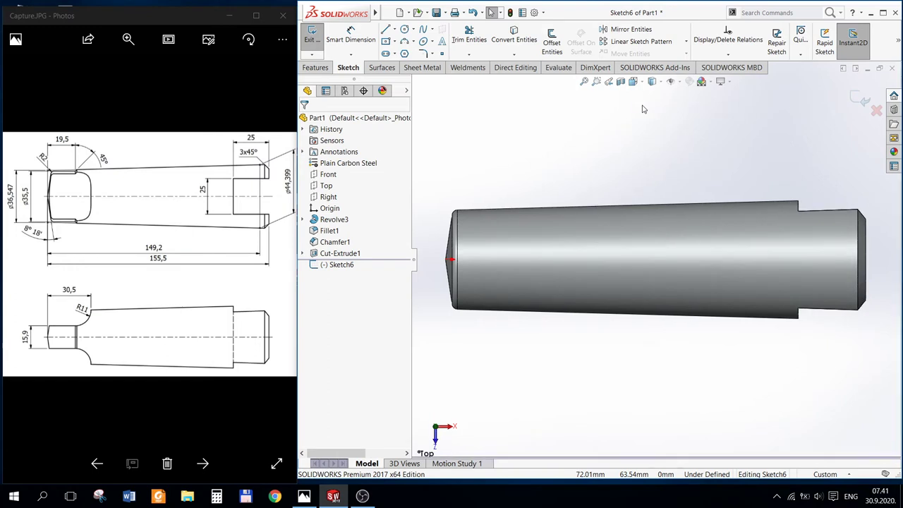
key("f")
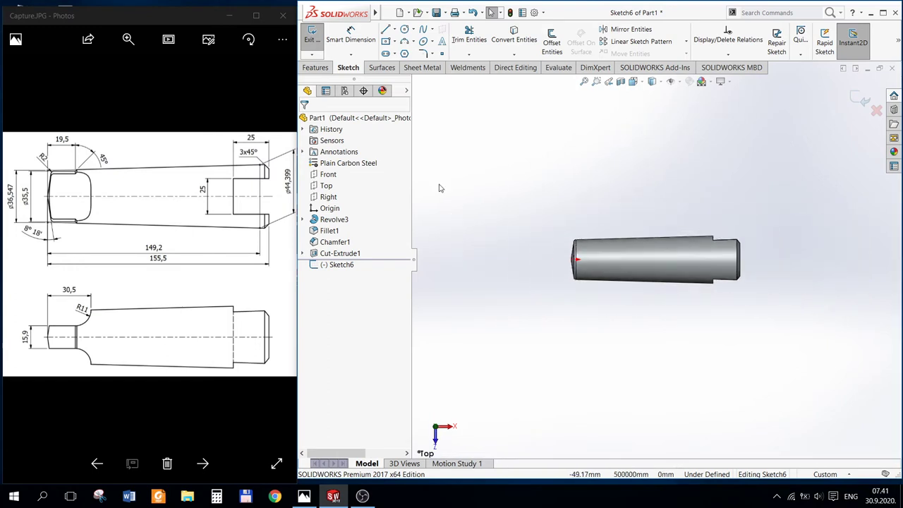
left_click(327, 185)
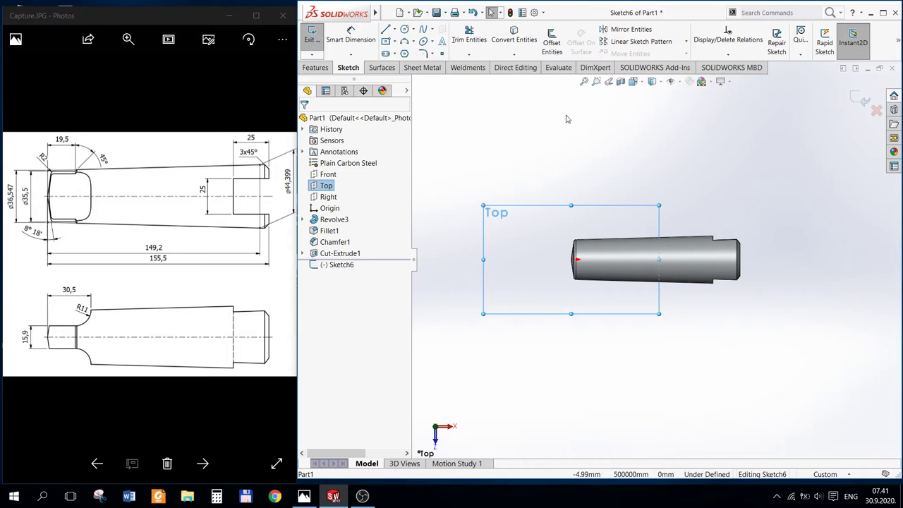
left_click(876, 111)
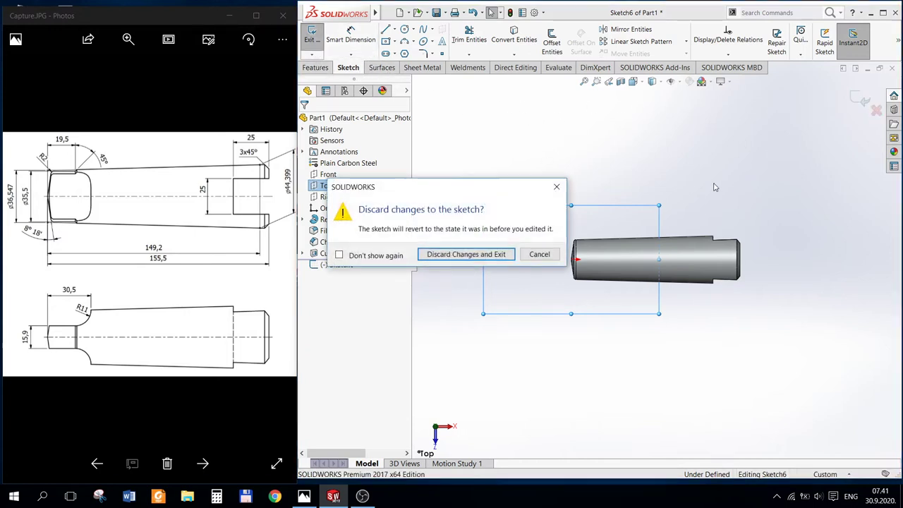
left_click(468, 254)
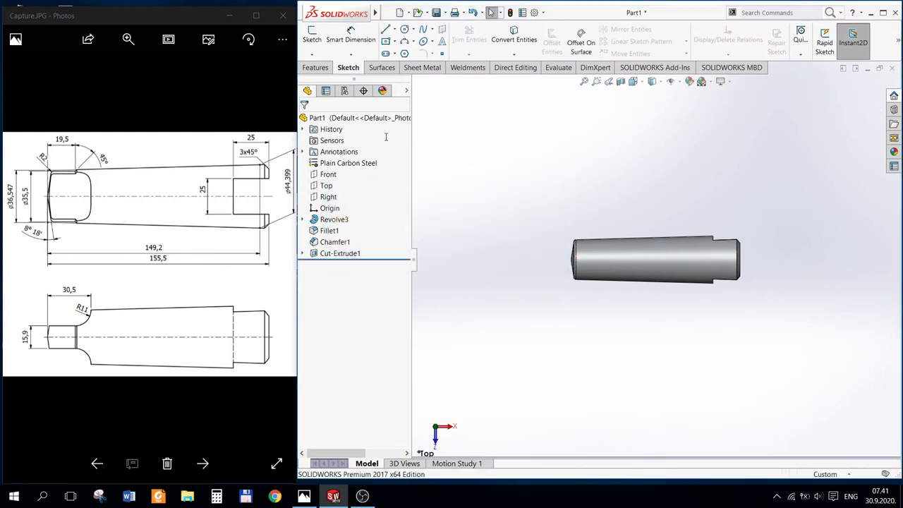
Start a Top-plane sketch, then draw and delete a first horizontal line near the shaft tip.
left_click(334, 186)
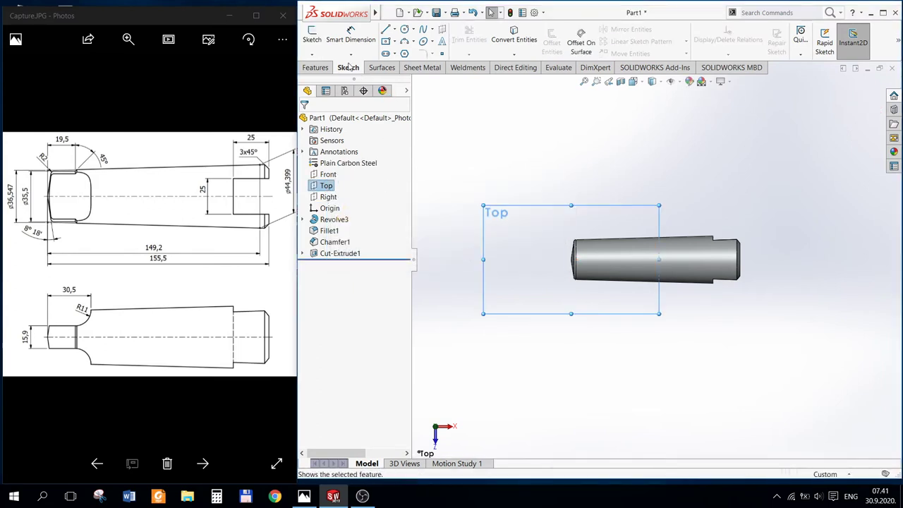
left_click(312, 35)
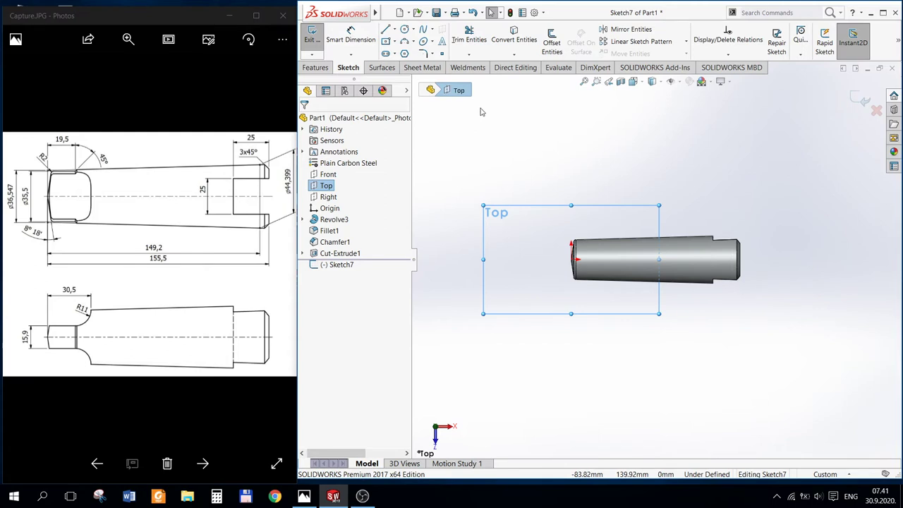
scroll(585, 192, "down", 3)
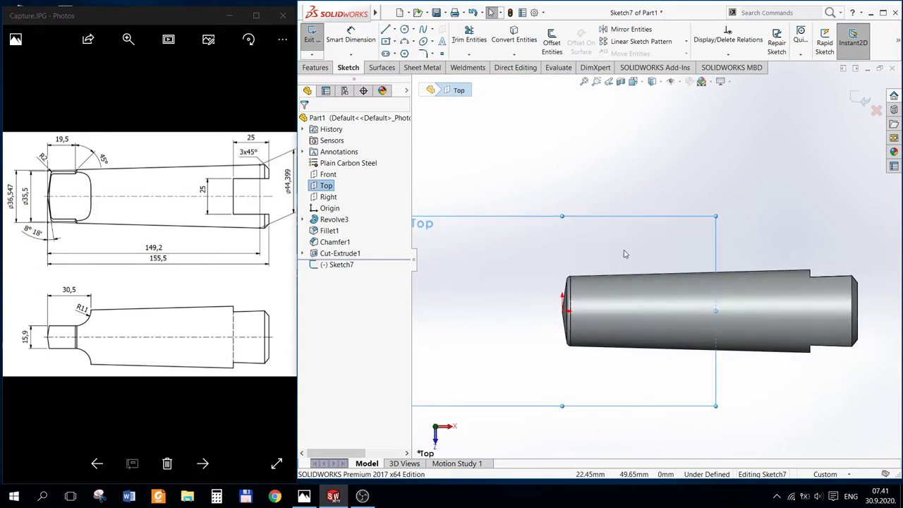
scroll(624, 362, "down", 2)
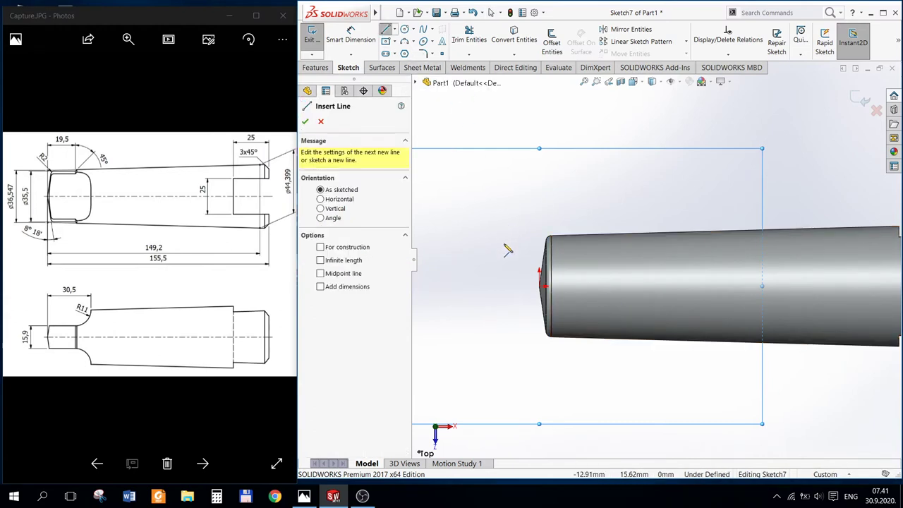
left_click(542, 285)
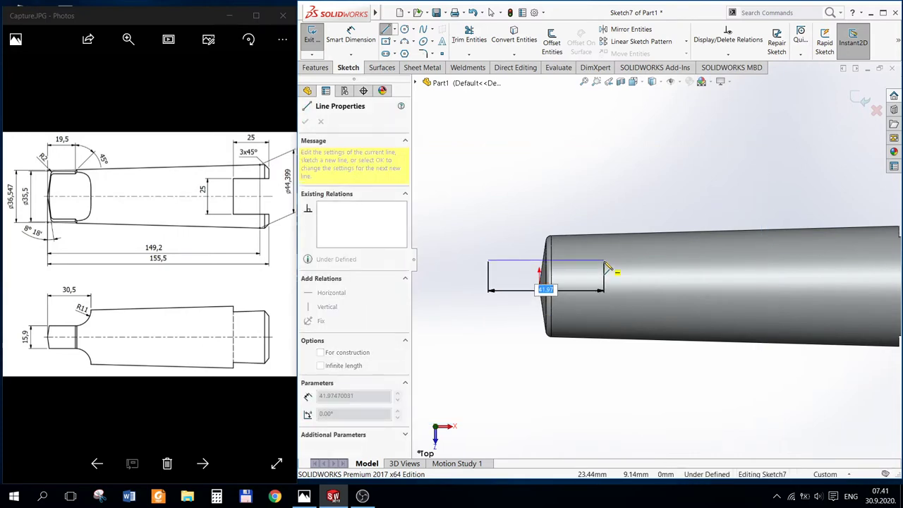
left_click(611, 259)
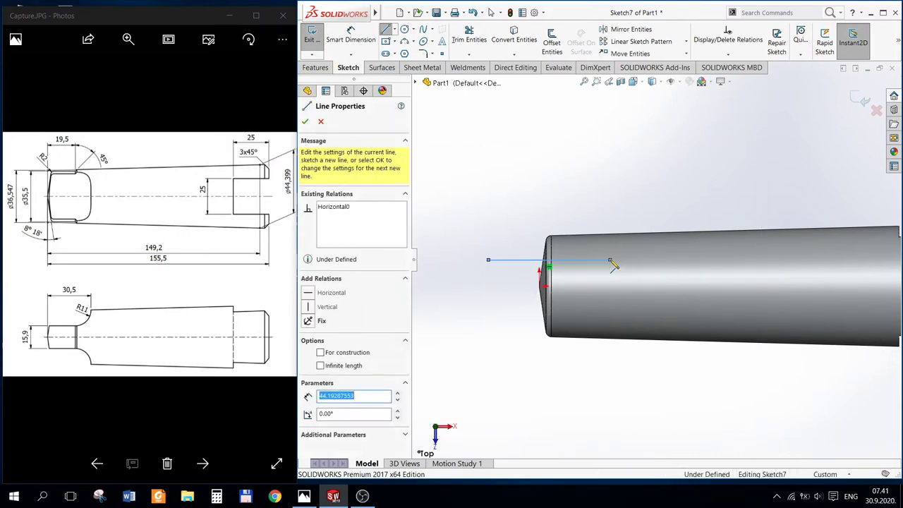
left_click(611, 260)
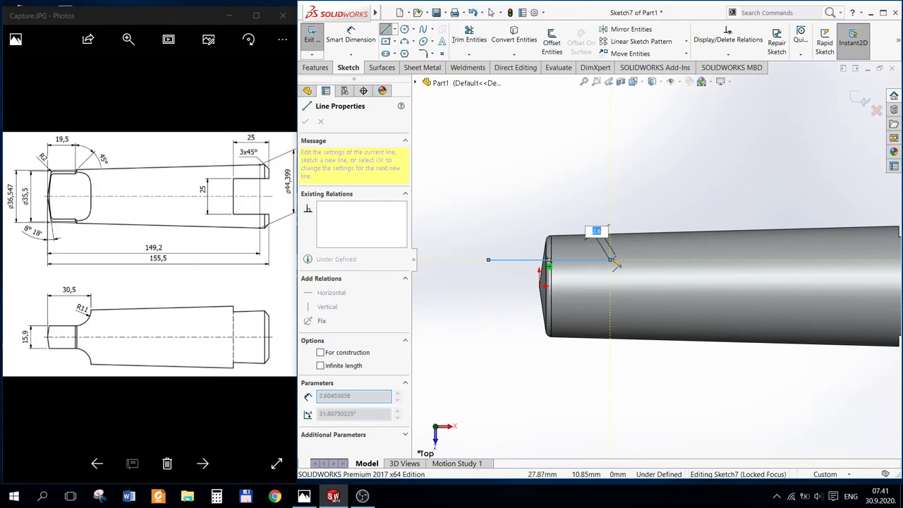
double_click(613, 261)
key("Escape")
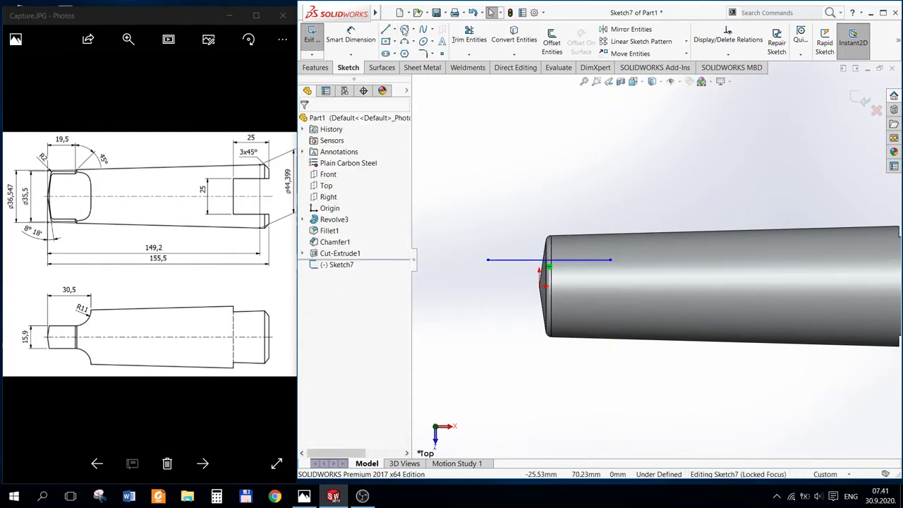
left_click(539, 262)
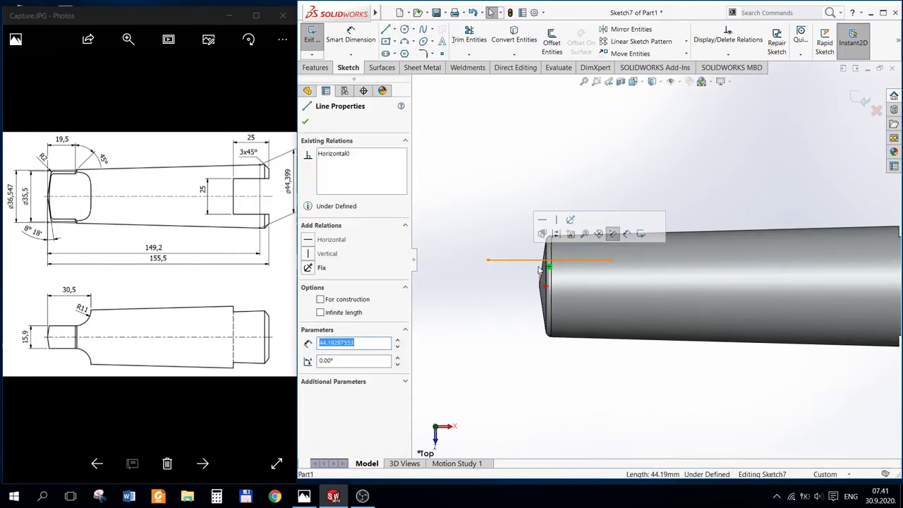
key("Delete")
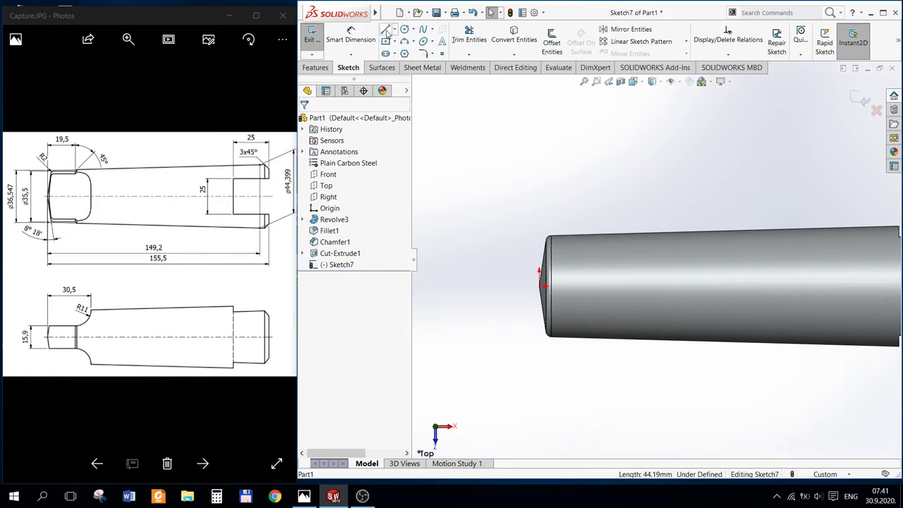
Draw a horizontal line to the shaft tip with a tangent arc up to the top edge.
left_click(386, 31)
left_click(518, 258)
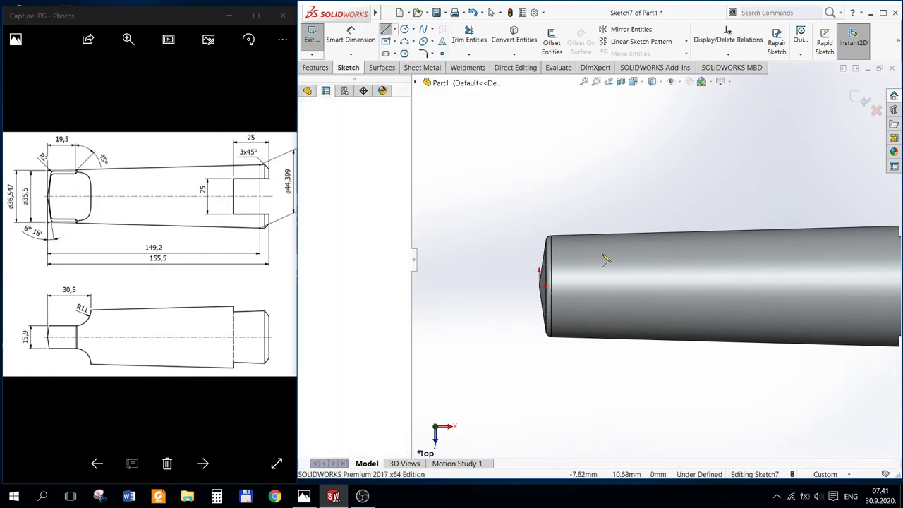
left_click(613, 258)
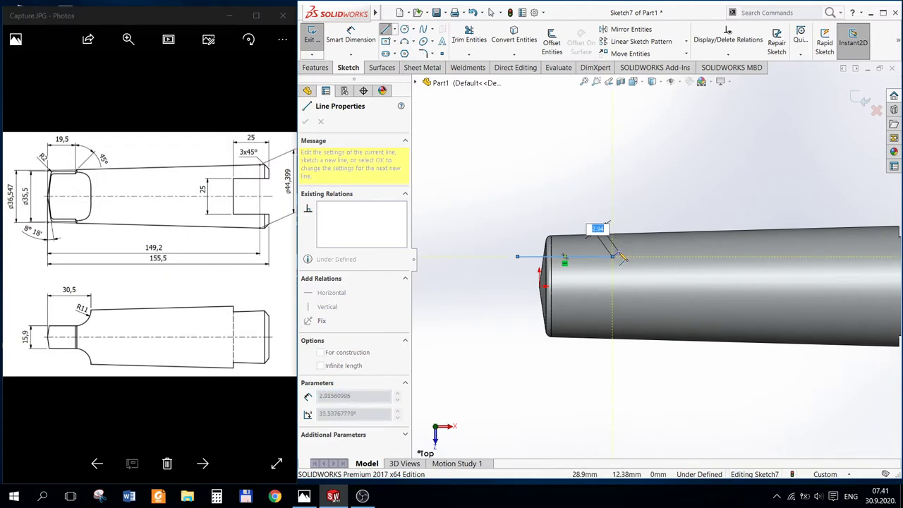
double_click(613, 258)
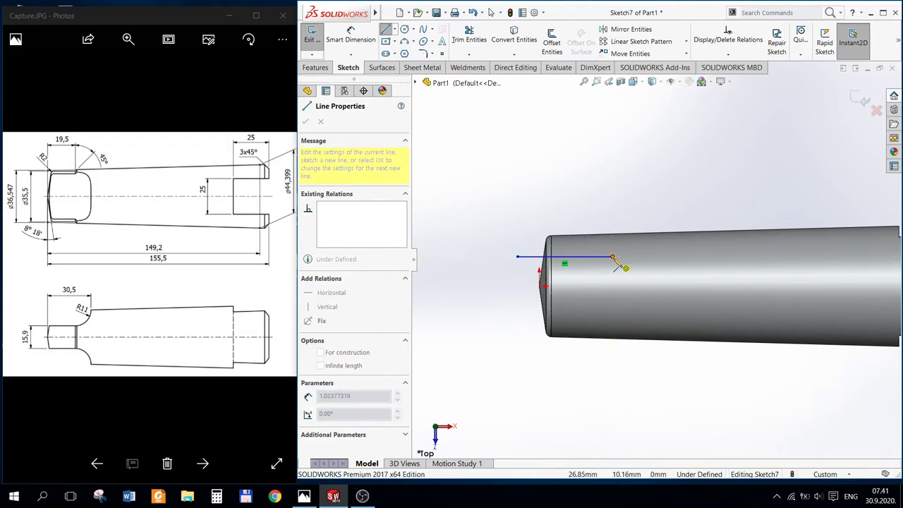
left_click(613, 258)
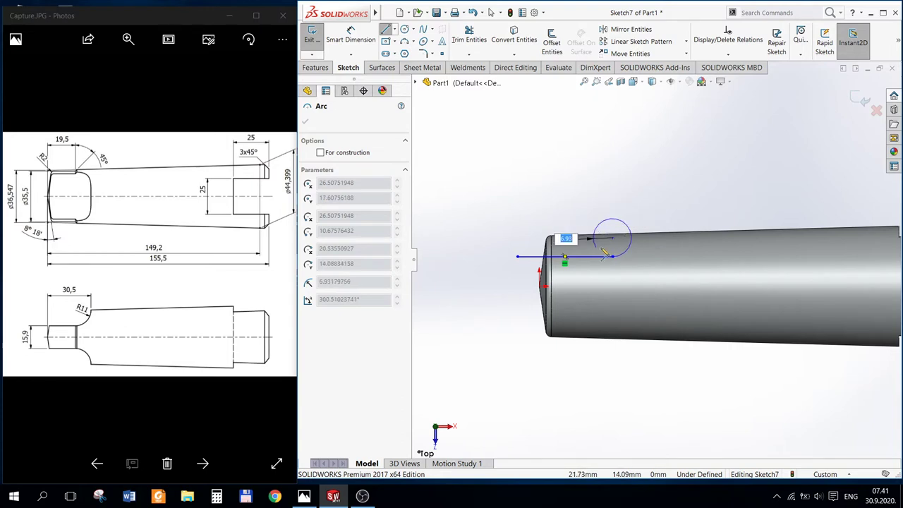
scroll(633, 238, "down", 2)
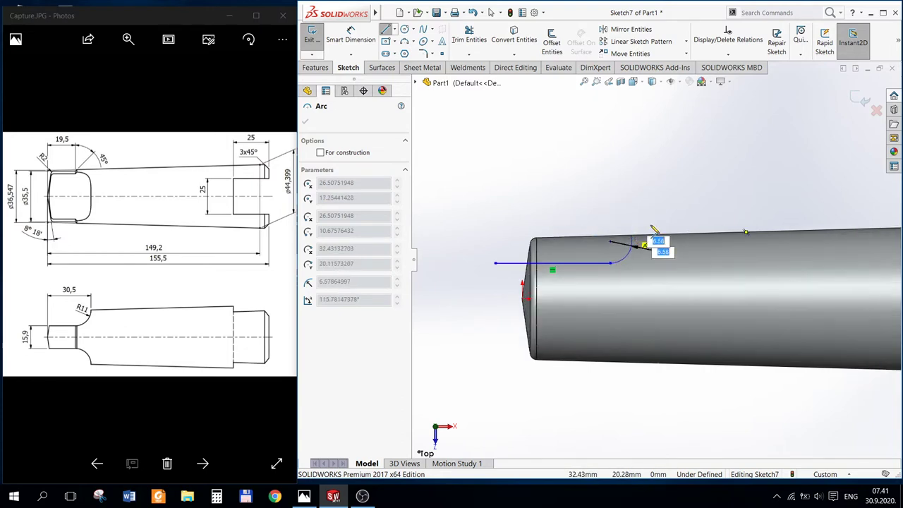
left_click(690, 192)
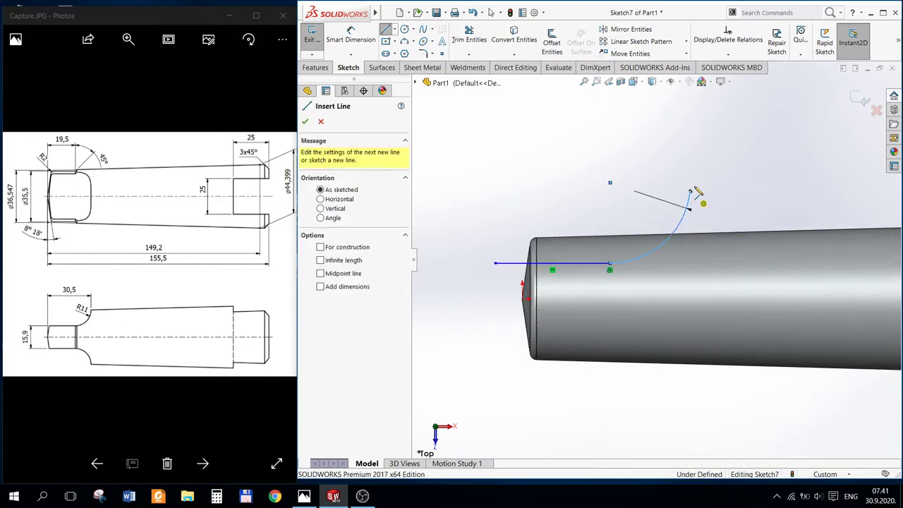
key("Escape")
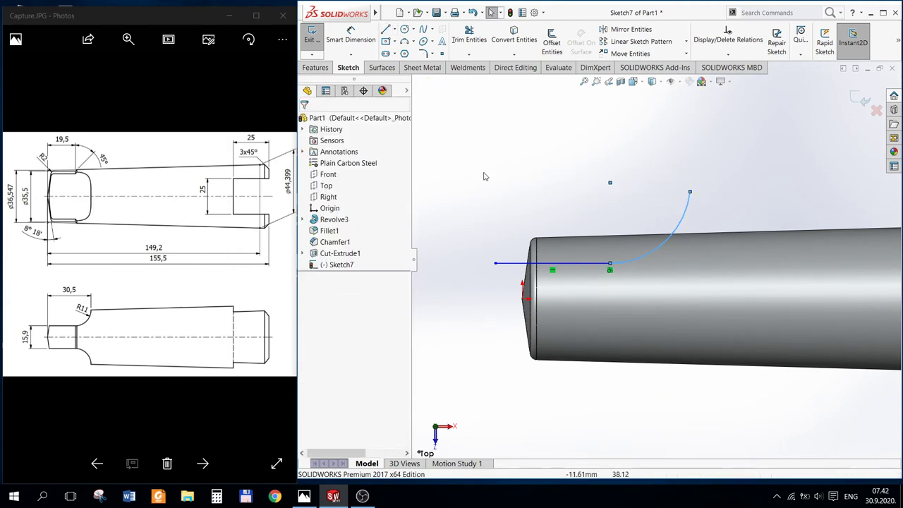
Dimension the tangent arc's radius to R11 and select the shaft's top edge.
left_click(353, 29)
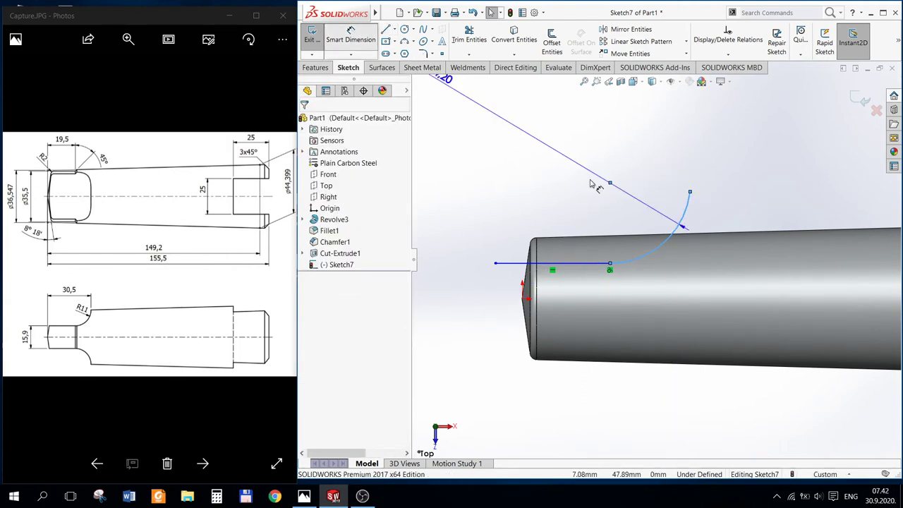
left_click(647, 205)
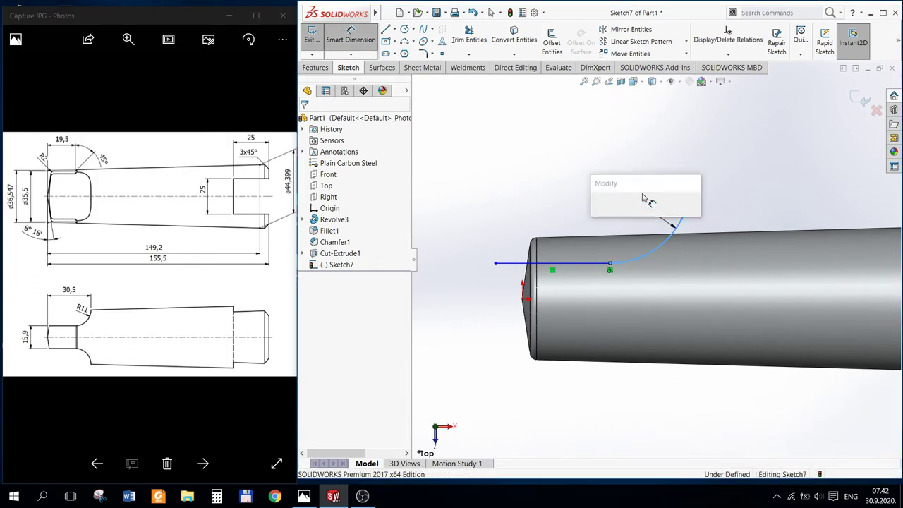
key("Return")
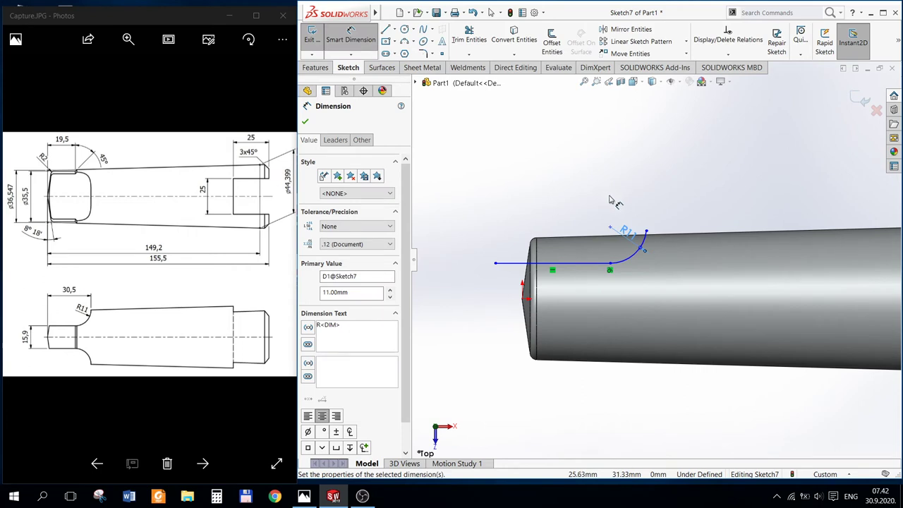
key("Escape")
scroll(679, 229, "down", 2)
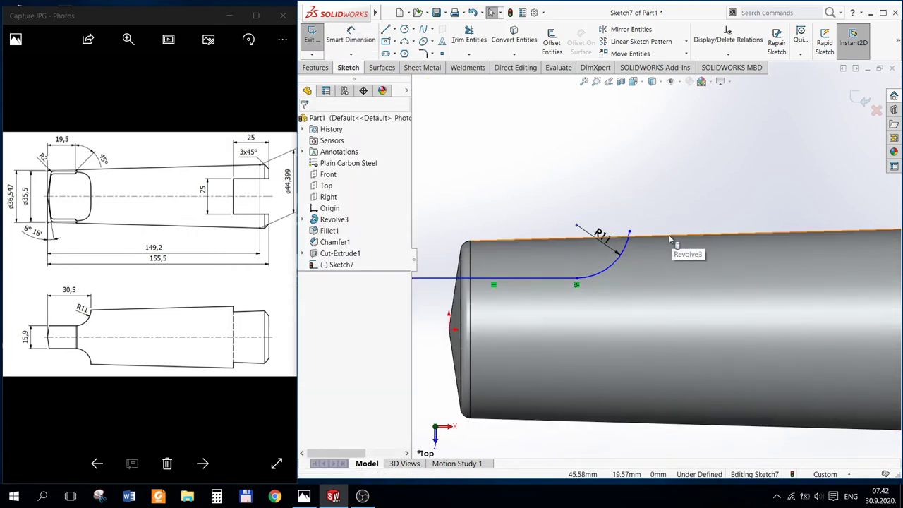
left_click(670, 240)
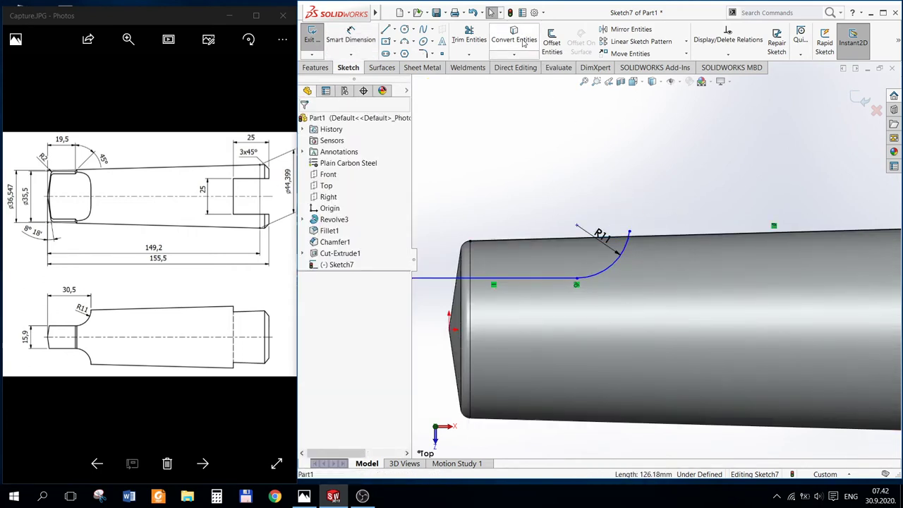
left_click(469, 38)
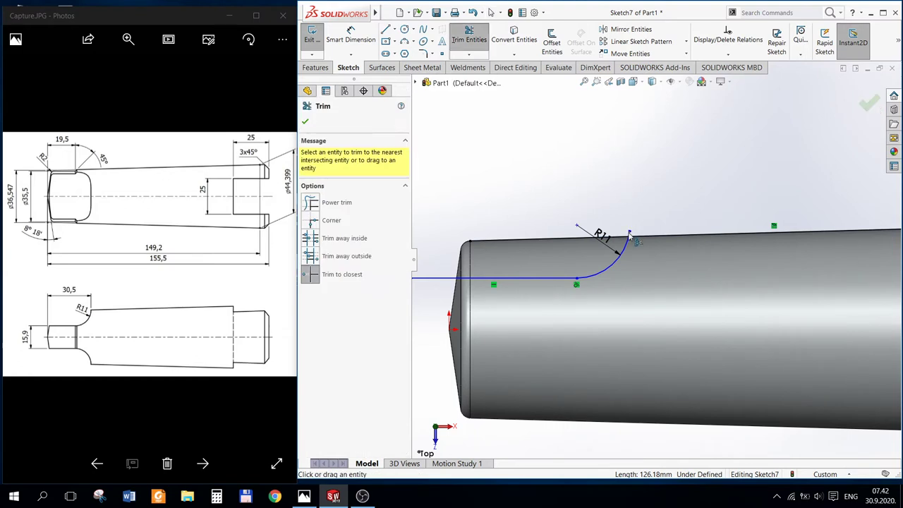
scroll(654, 232, "up", 1)
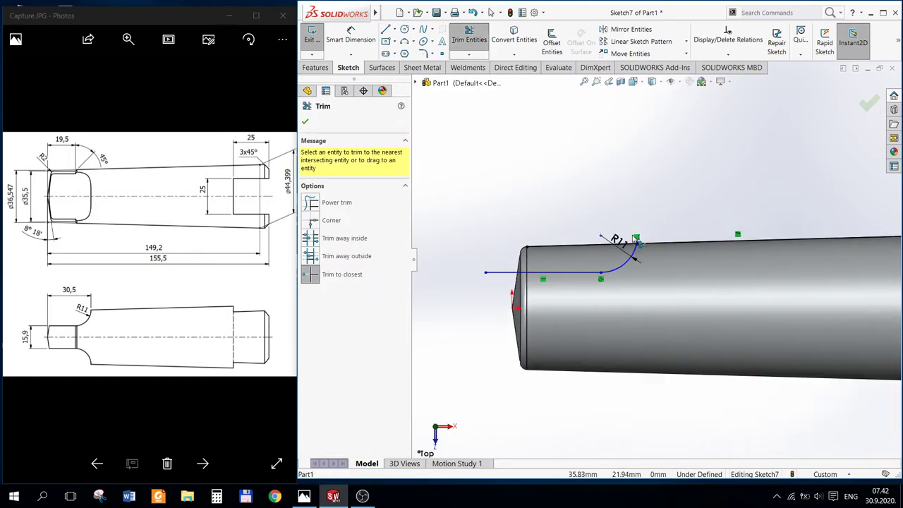
Trim the top-edge line beyond the arc and extend the top line past the shaft's left end.
left_click(670, 244)
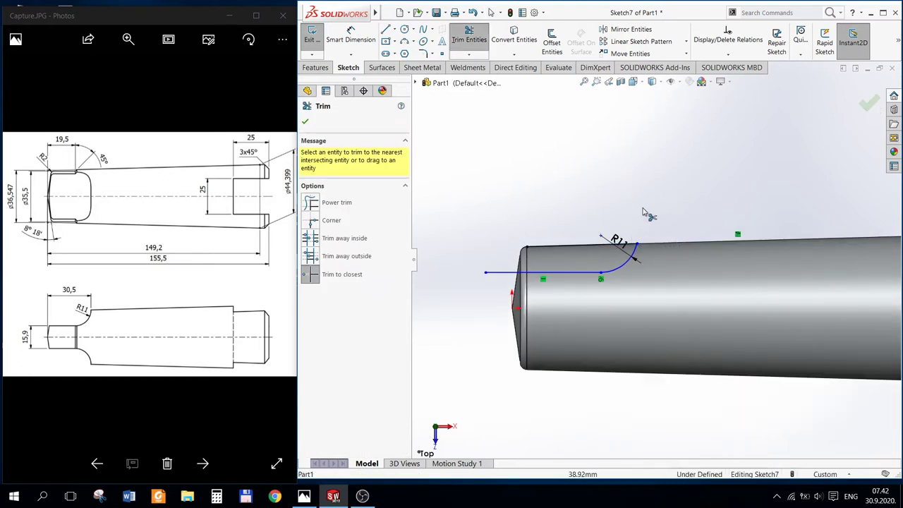
key("Escape")
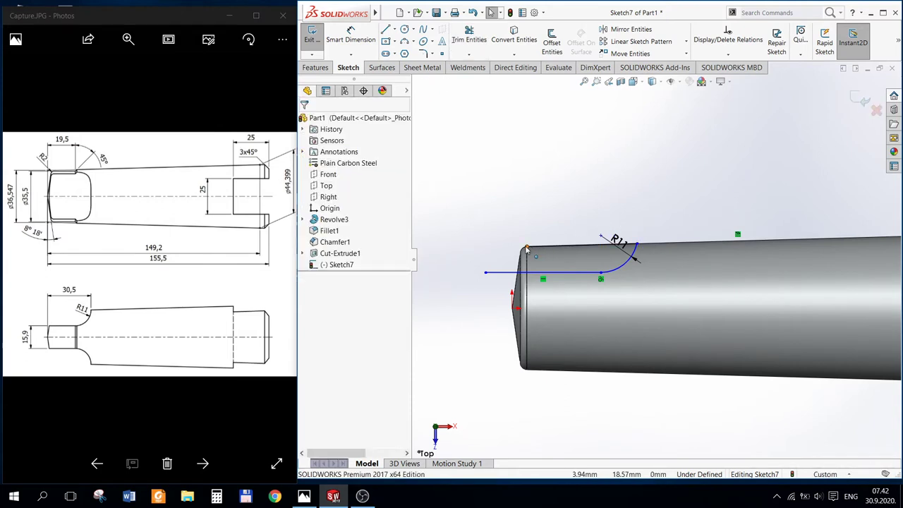
left_click_drag(526, 249, 484, 255)
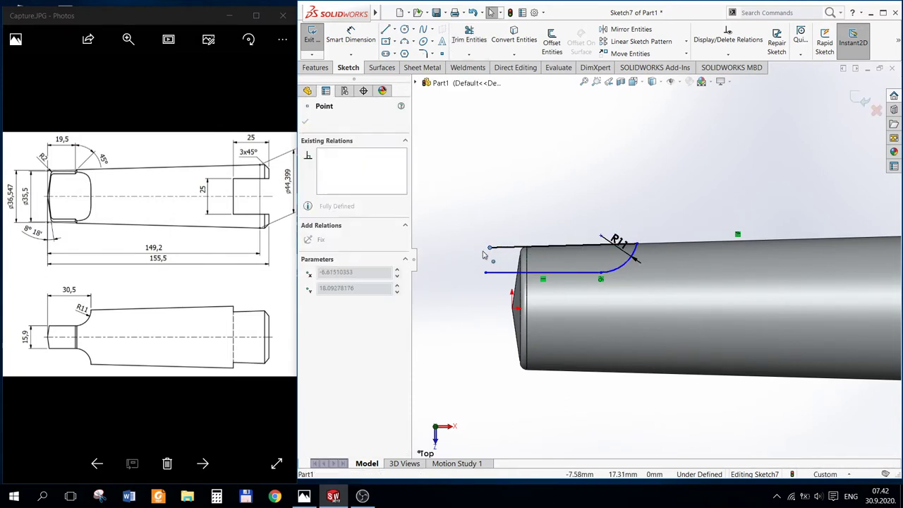
left_click(487, 248)
Draw a vertical line at the shaft's left end and trim the three overhanging stubs.
key("l")
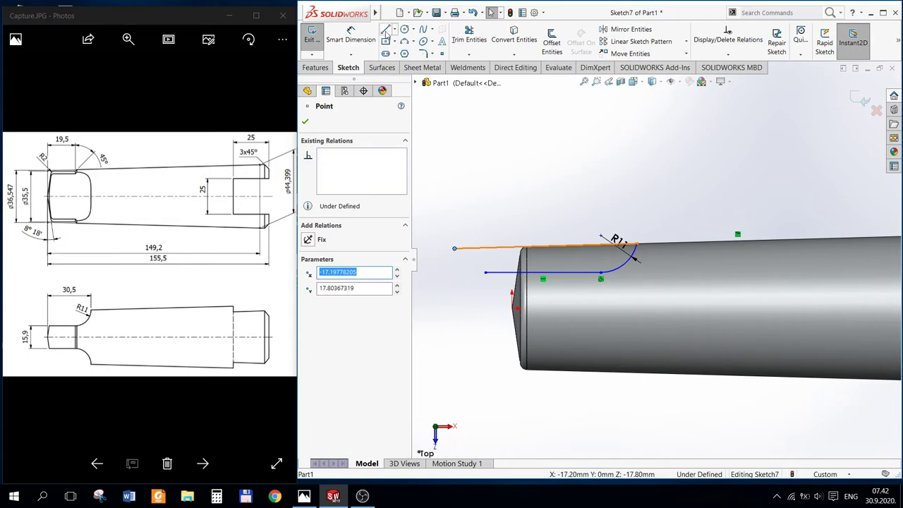
left_click(513, 308)
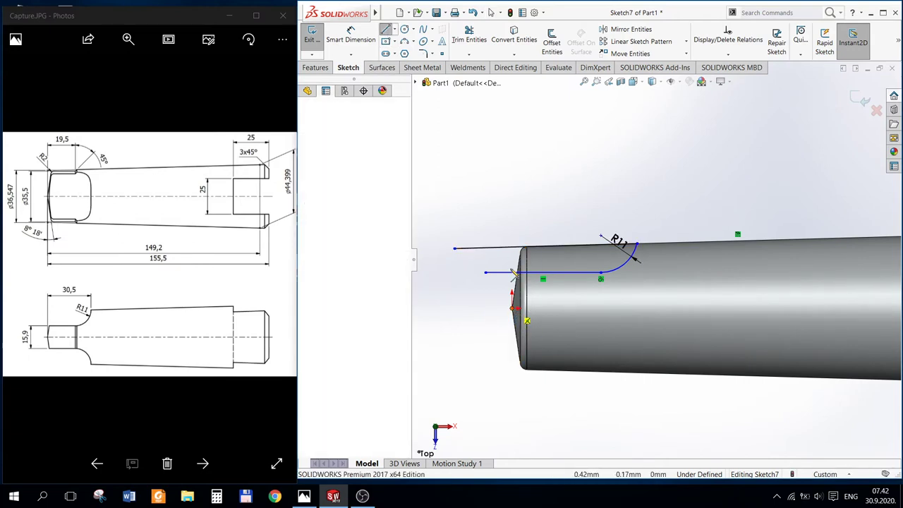
left_click(513, 200)
key("Escape")
key("Escape")
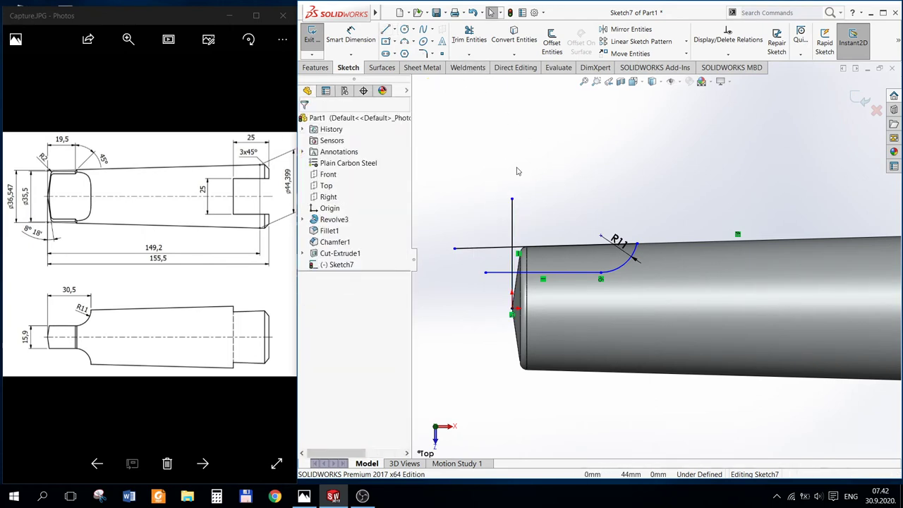
key("t")
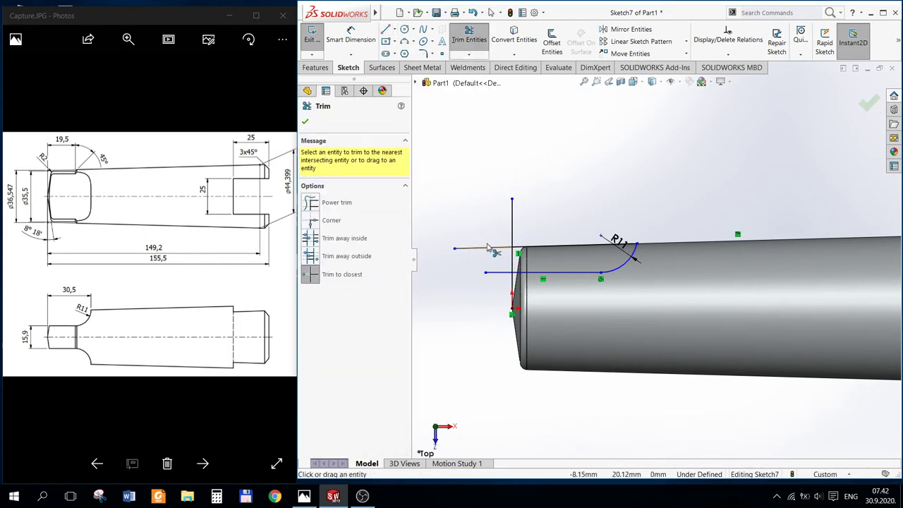
left_click(491, 248)
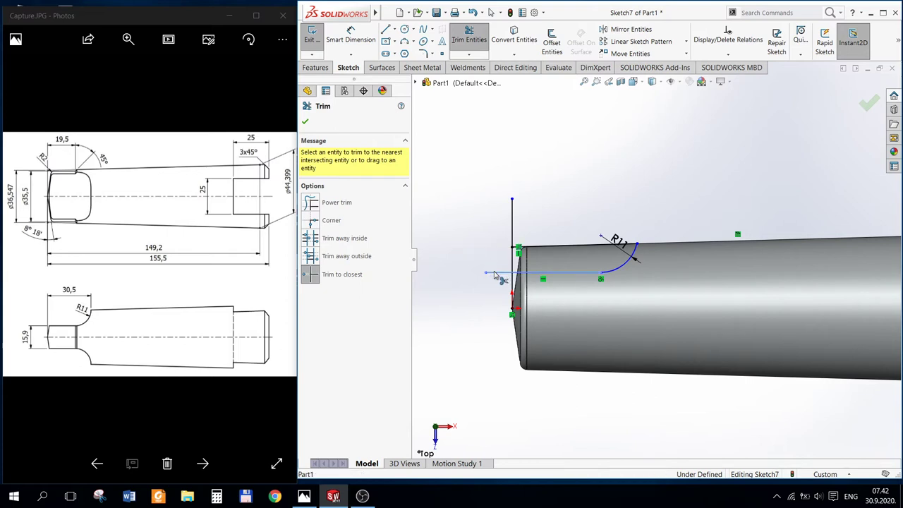
left_click(494, 274)
left_click(515, 227)
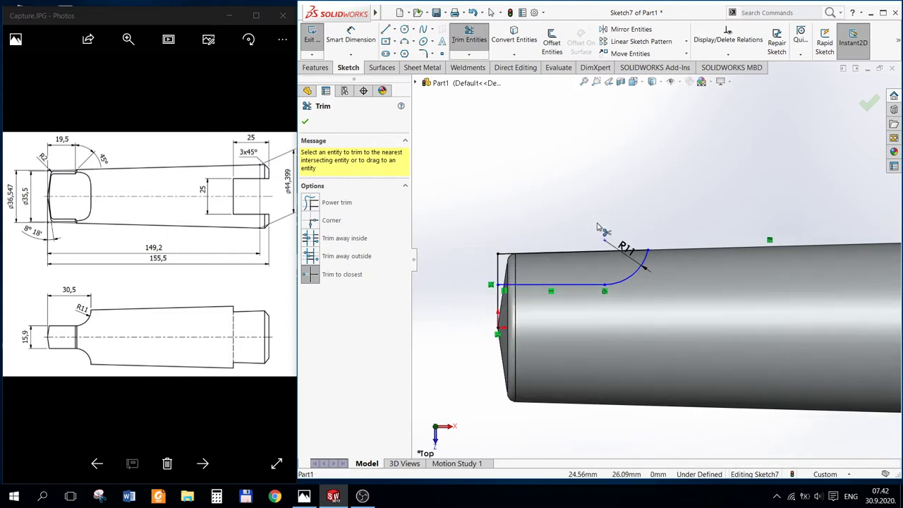
key("Escape")
left_click(351, 36)
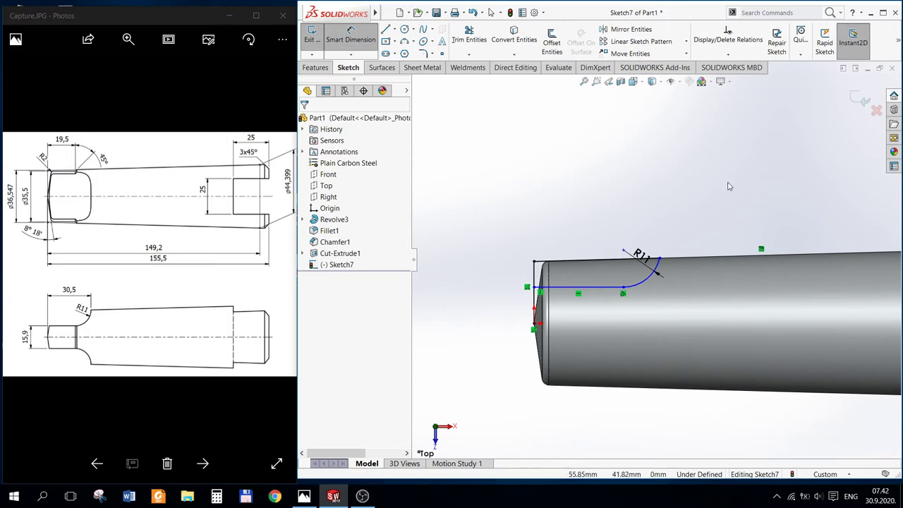
key("Escape")
Discard Sketch7 on exit and show the slotted shaft in isometric view.
left_click(876, 112)
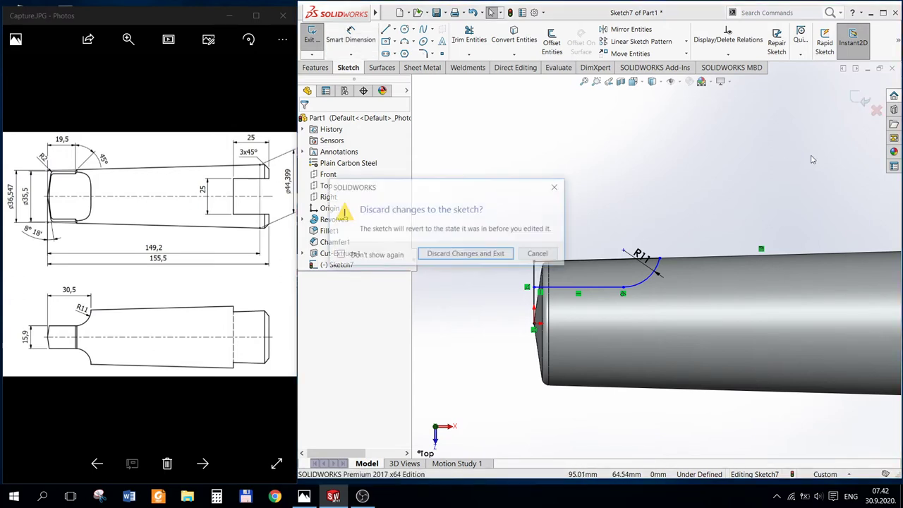
left_click(469, 257)
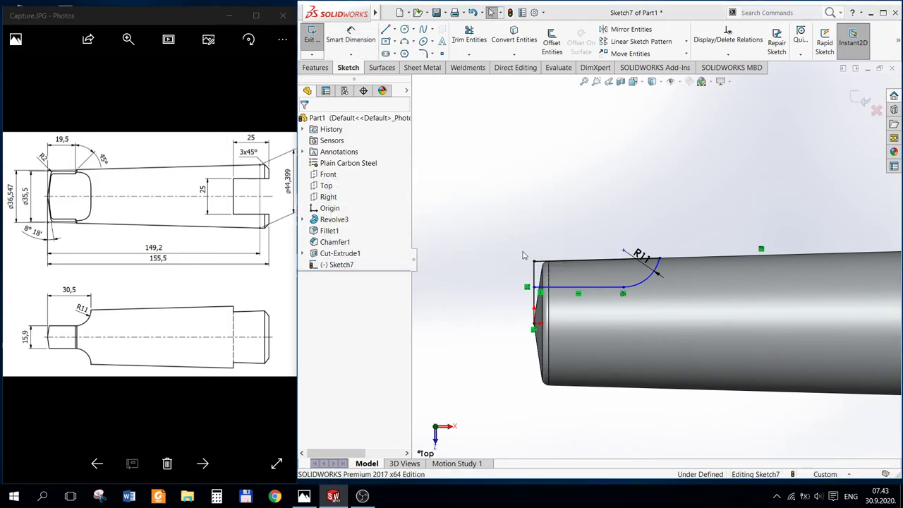
left_click(642, 82)
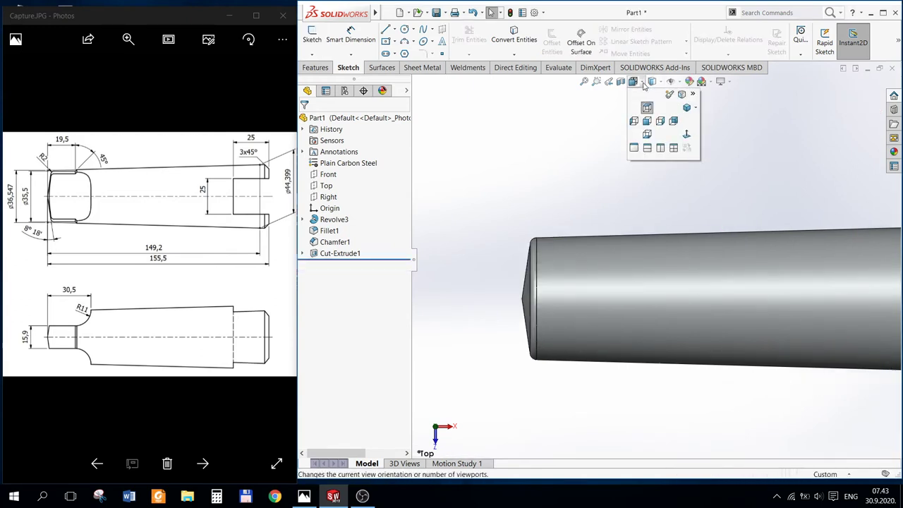
left_click(686, 107)
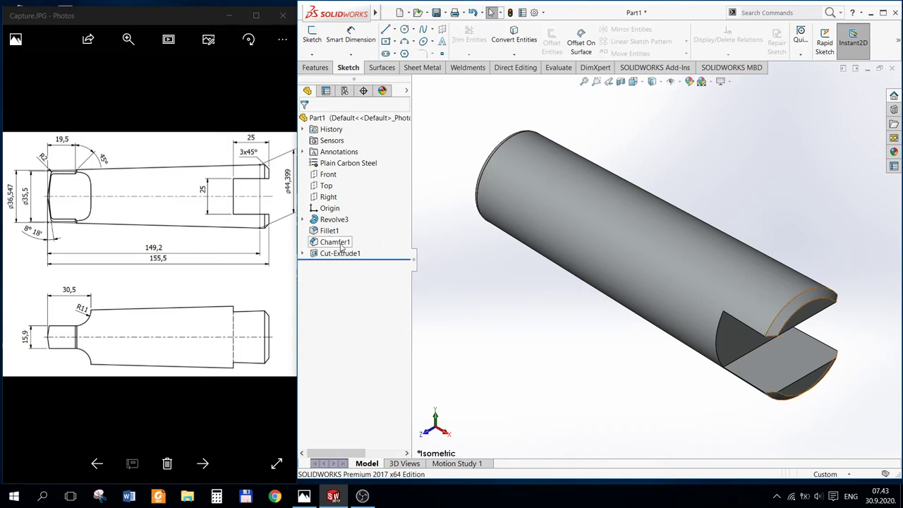
Start a Top-plane sketch viewed from above and draw a horizontal line below the shaft.
left_click(327, 186)
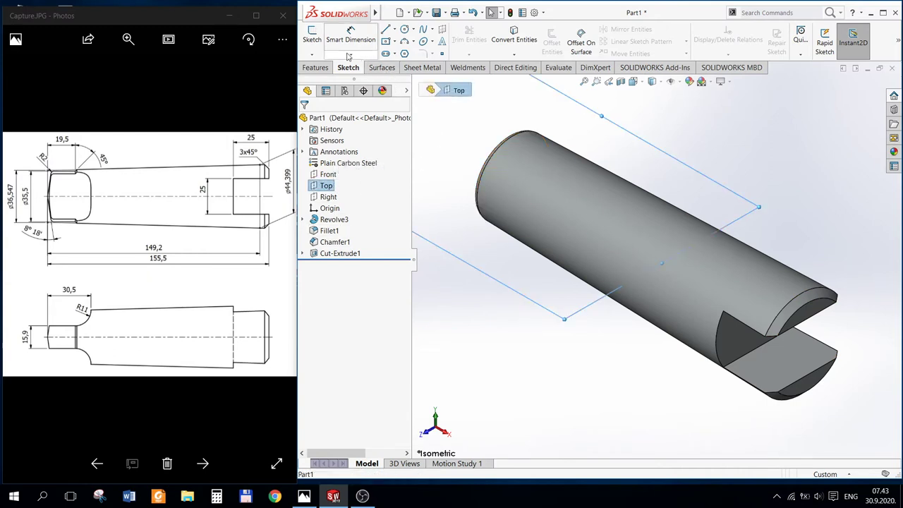
left_click(312, 35)
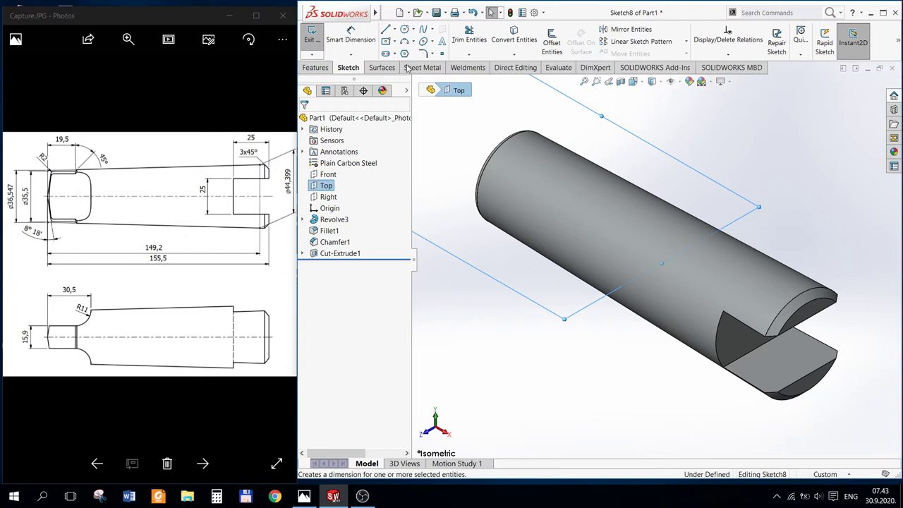
left_click(642, 83)
left_click(674, 122)
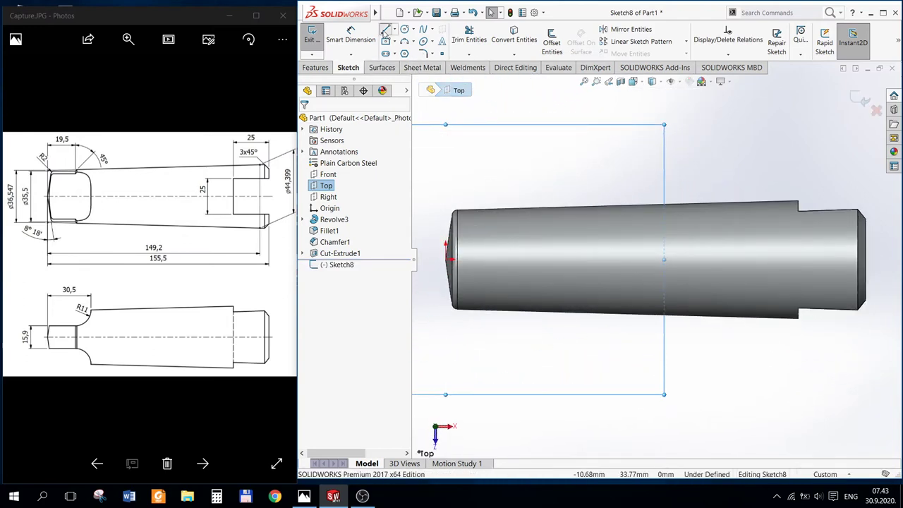
left_click(384, 30)
scroll(478, 307, "down", 2)
scroll(473, 331, "down", 1)
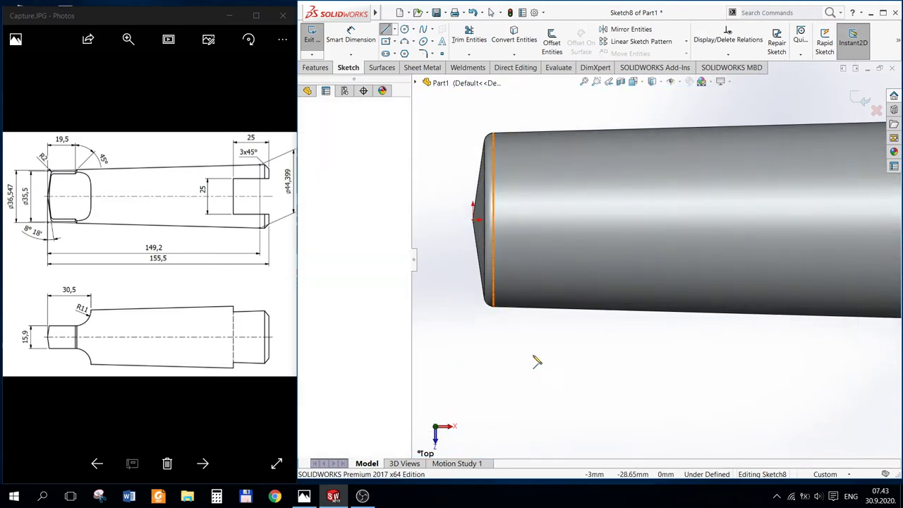
left_click(456, 355)
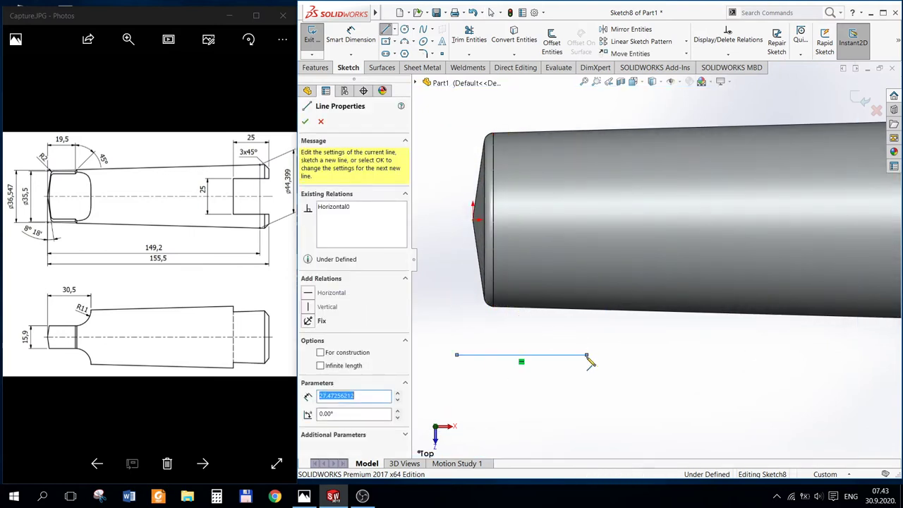
key("Escape")
Draw a horizontal line along the shaft's axis from its left end and make it construction.
left_click(385, 29)
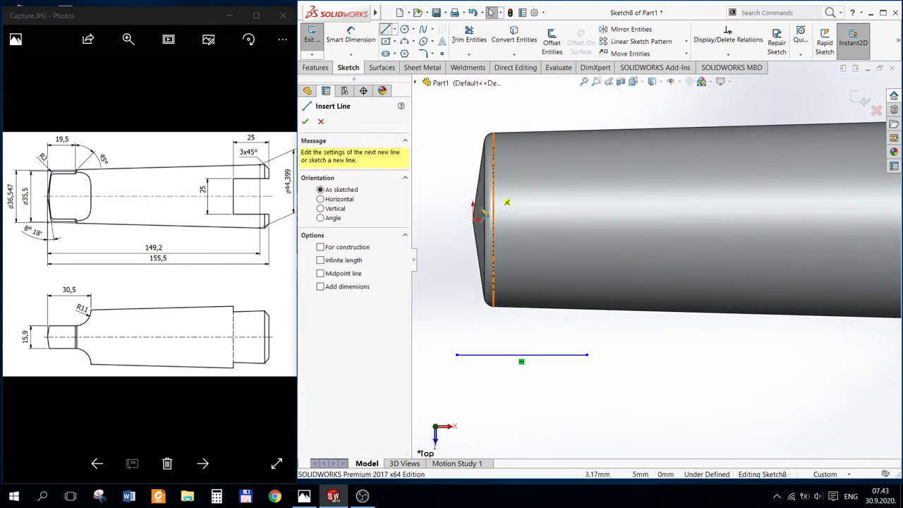
left_click(473, 220)
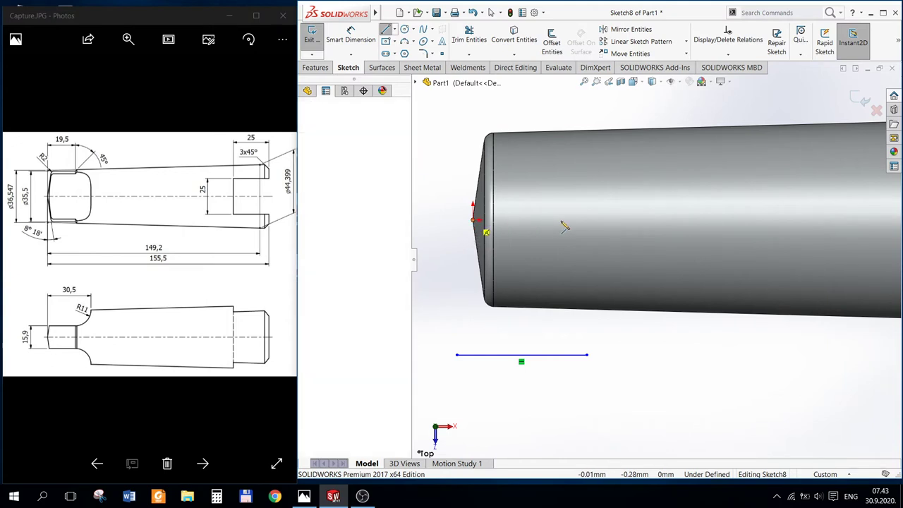
left_click(623, 220)
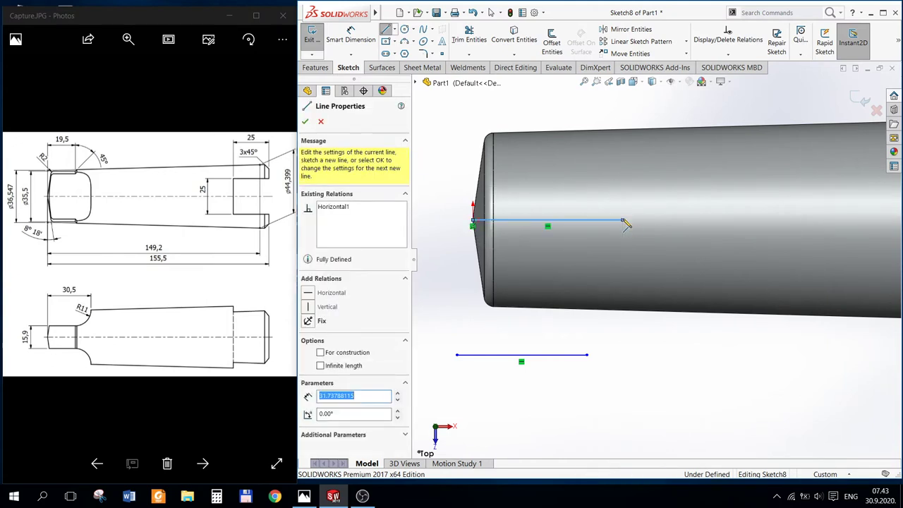
key("Escape")
left_click(592, 220)
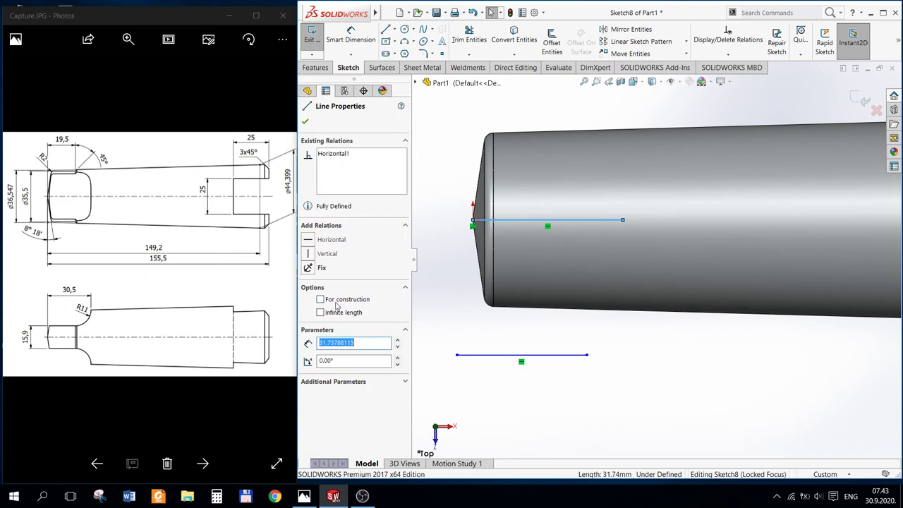
left_click(540, 401)
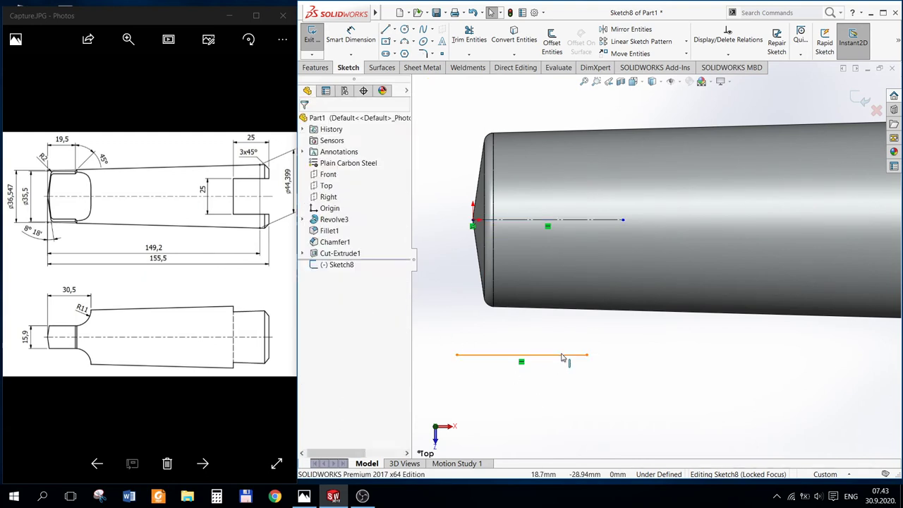
Dimension the lower line 35.5 mm below the axis centreline.
left_click(351, 40)
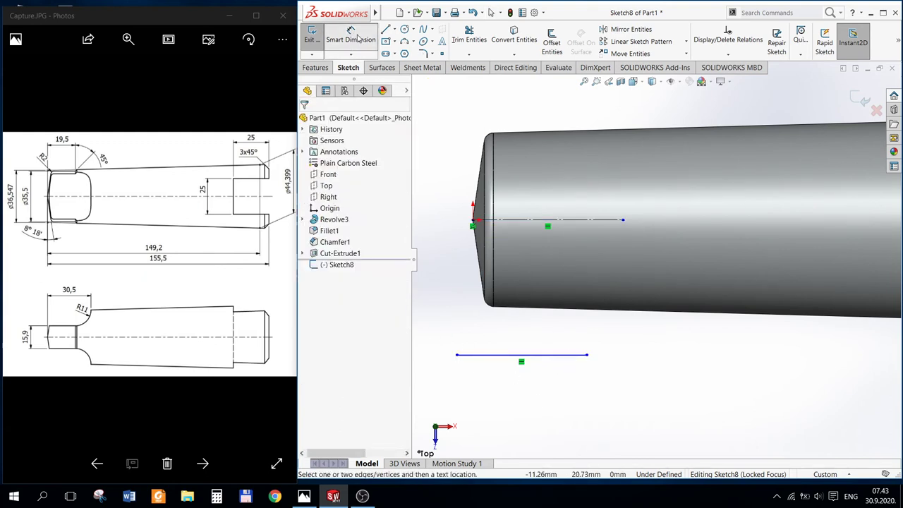
left_click(525, 359)
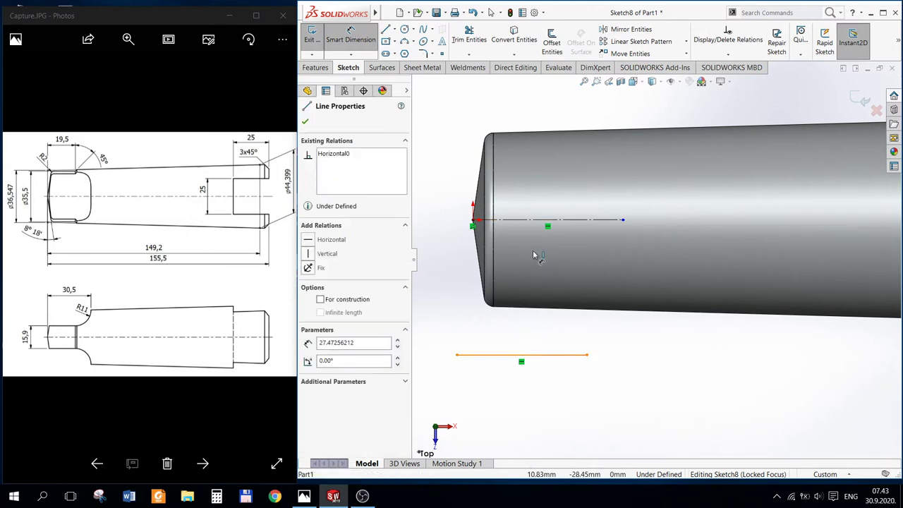
left_click(540, 220)
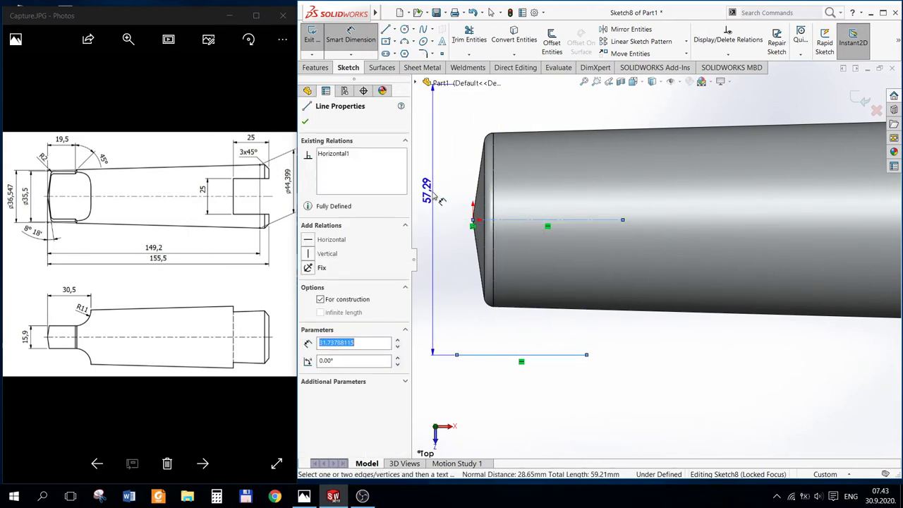
left_click(422, 185)
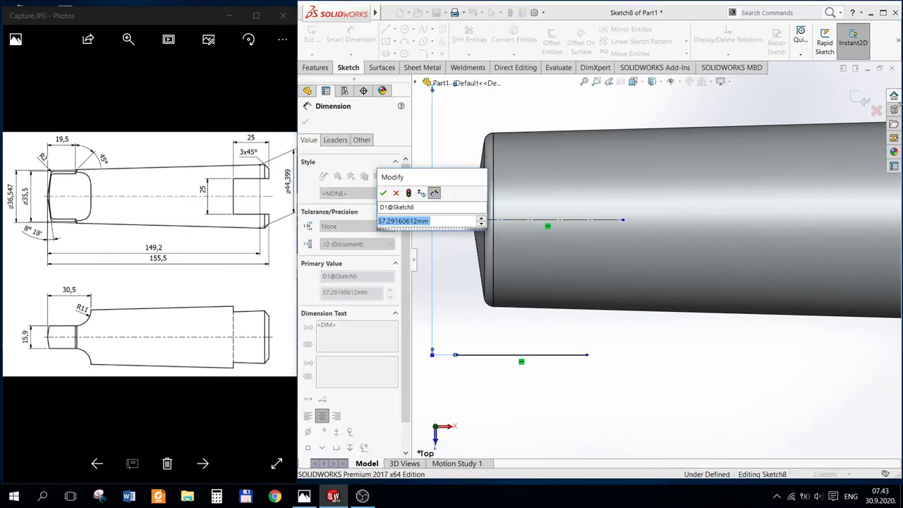
type("35,")
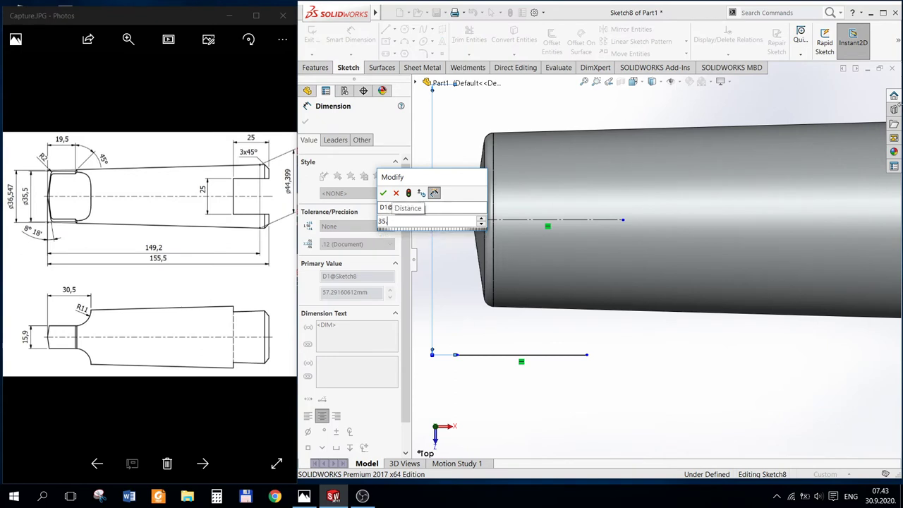
type("5")
key("Return")
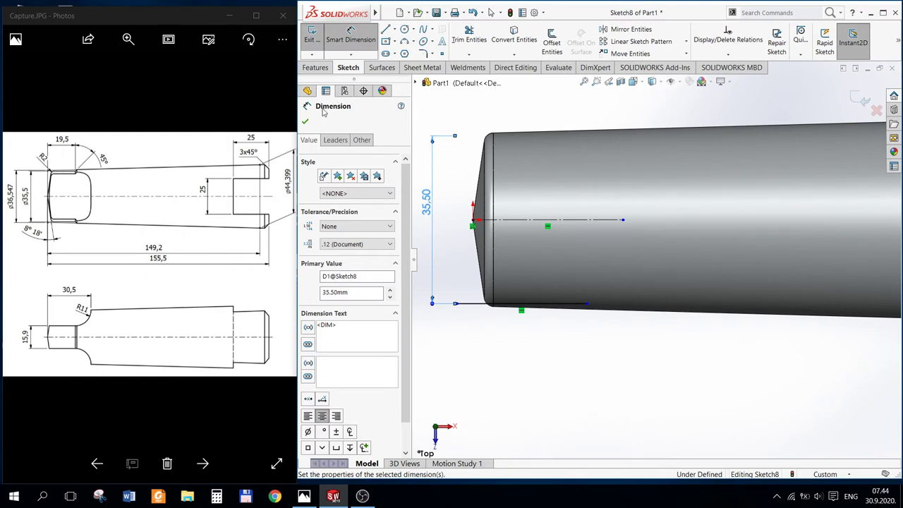
left_click(306, 122)
scroll(540, 321, "down", 3)
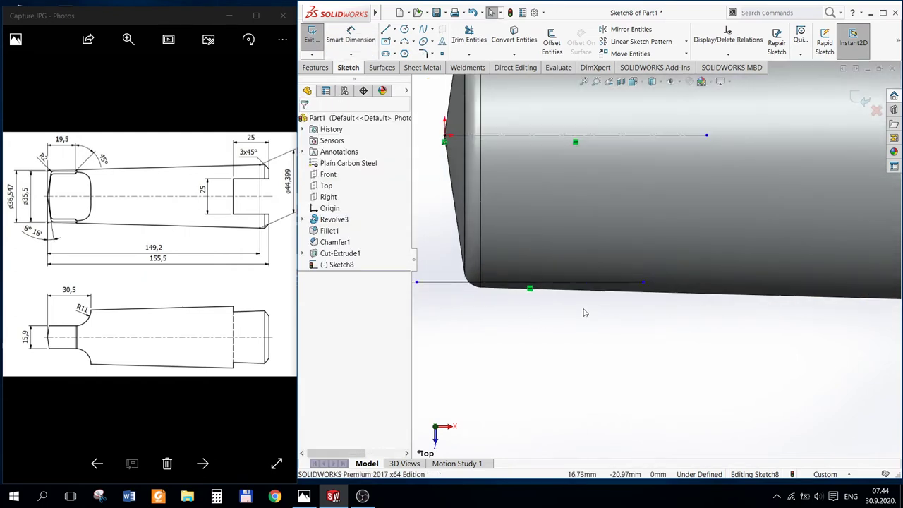
scroll(649, 258, "up", 2)
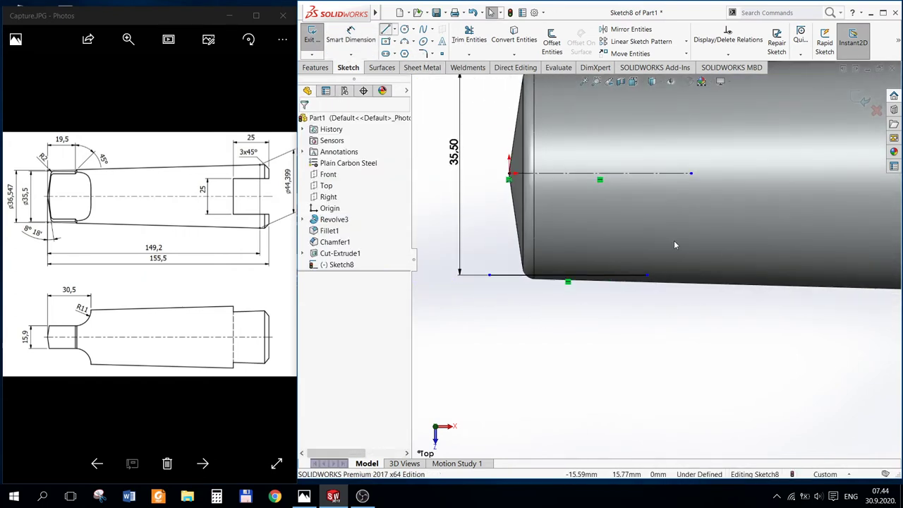
Draw a closed rectangular profile of four lines hanging below the shaft's lower line.
left_click(647, 275)
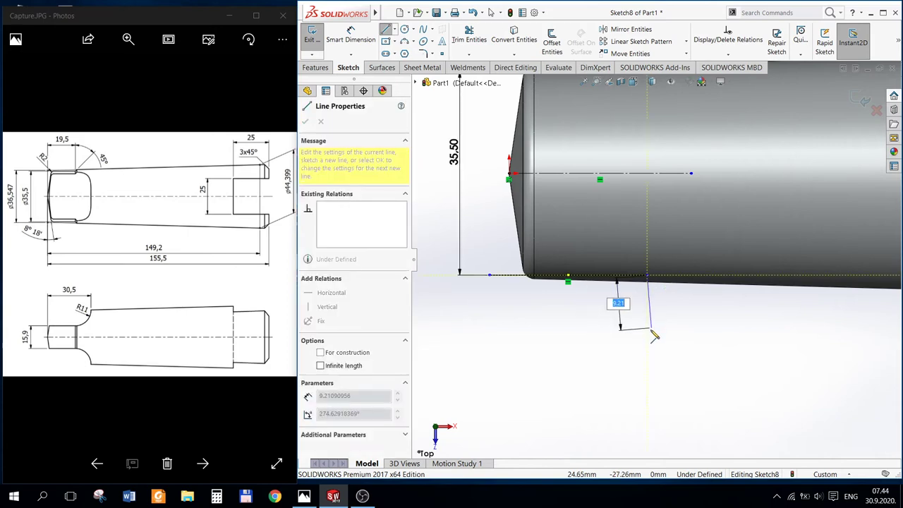
left_click(648, 331)
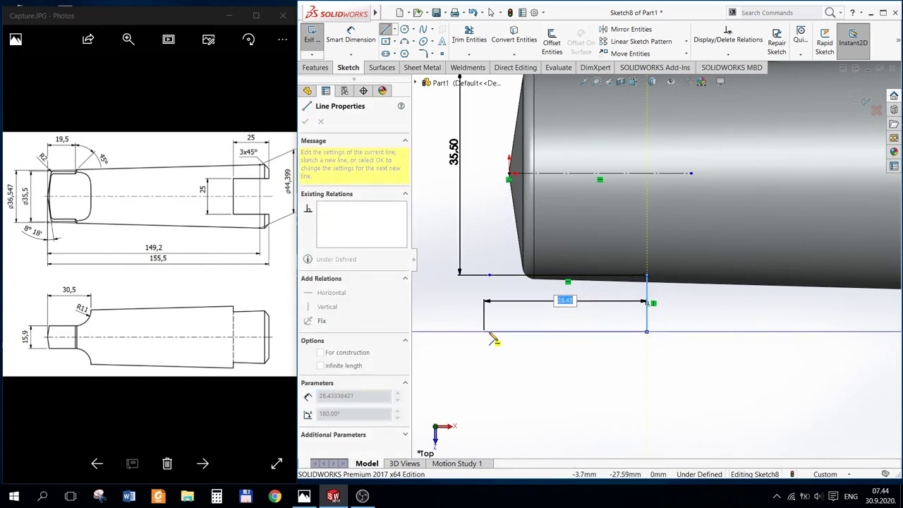
left_click(489, 331)
left_click(489, 275)
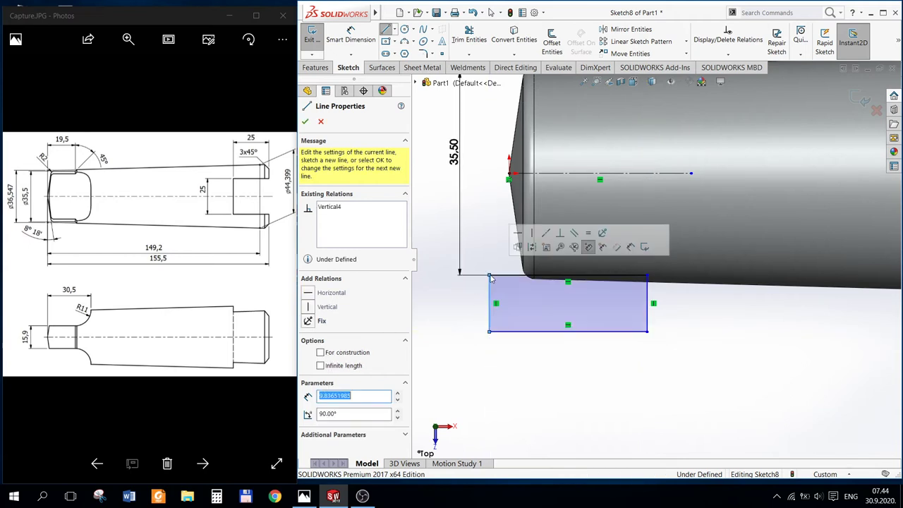
key("Escape")
key("Escape")
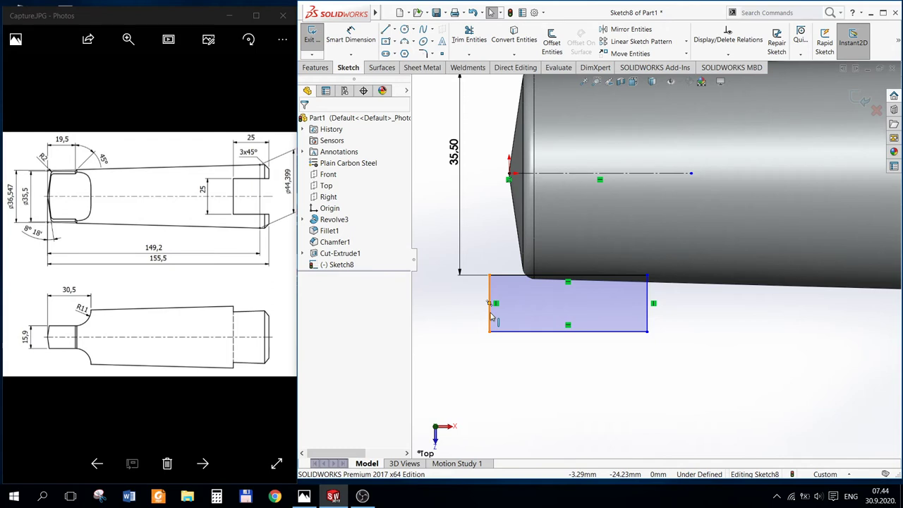
Make the rectangle's left edge coincident with the origin.
left_click(489, 318)
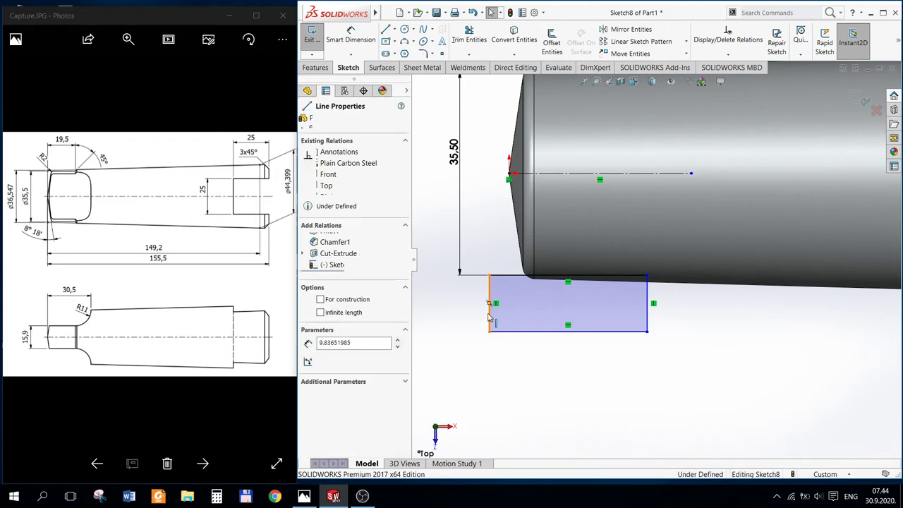
left_click(509, 175, "ctrl")
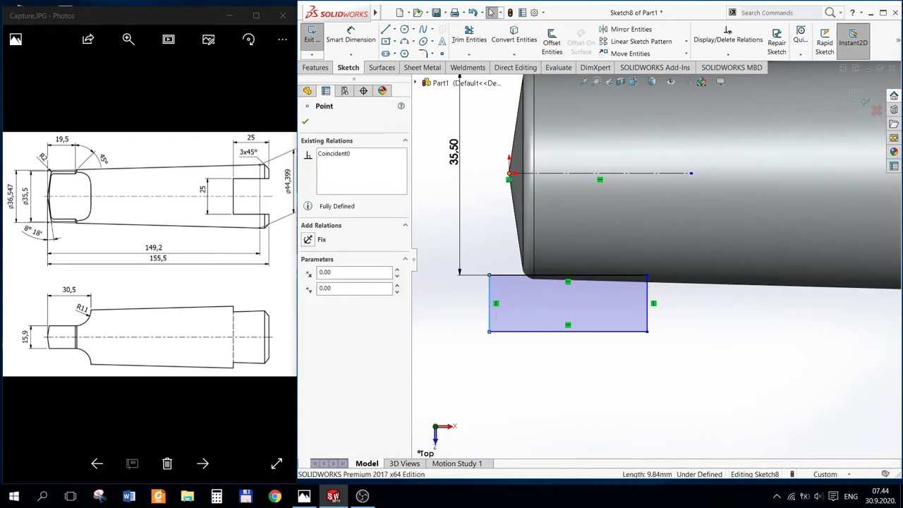
left_click(310, 299)
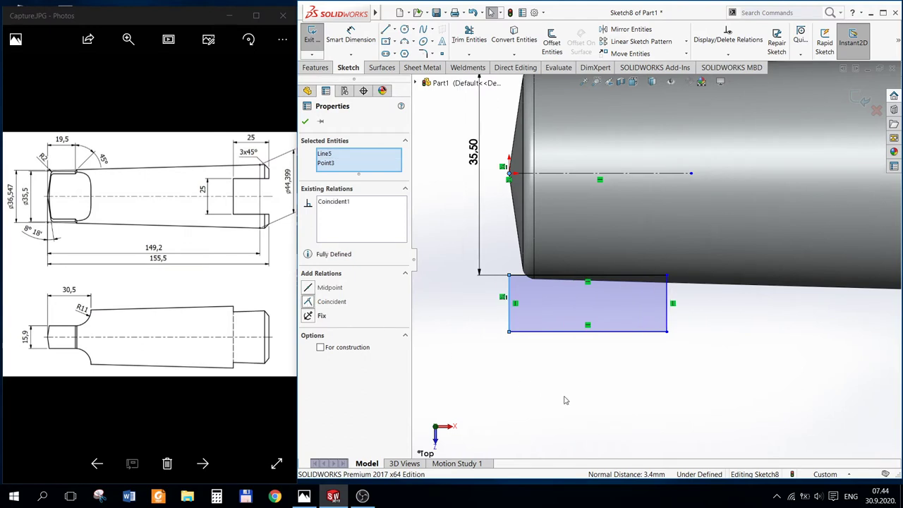
left_click(566, 400)
Dimension the rectangle's width from the origin to its right edge as 19.5 mm.
scroll(657, 303, "up", 2)
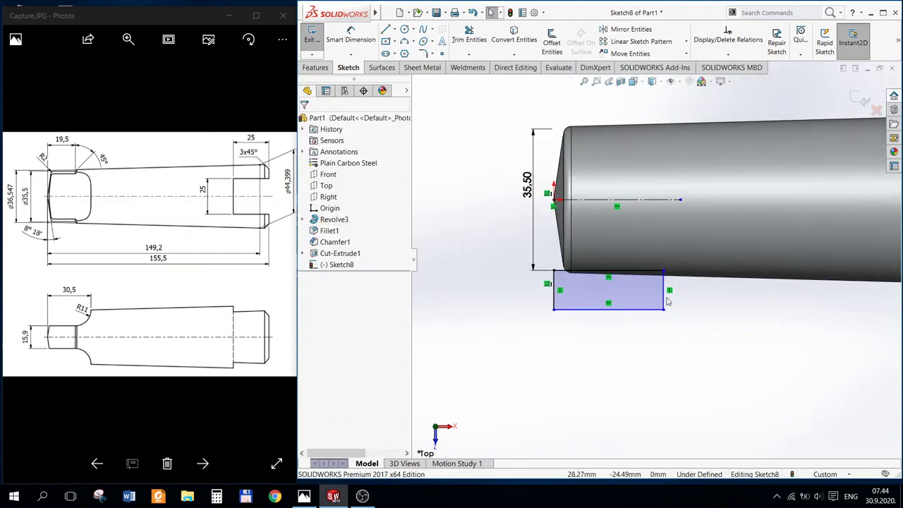
scroll(667, 300, "down", 2)
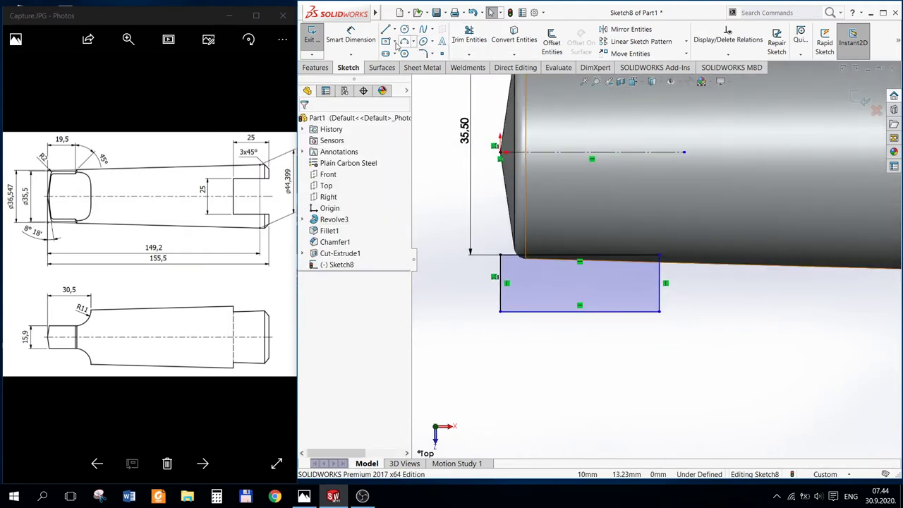
left_click(350, 37)
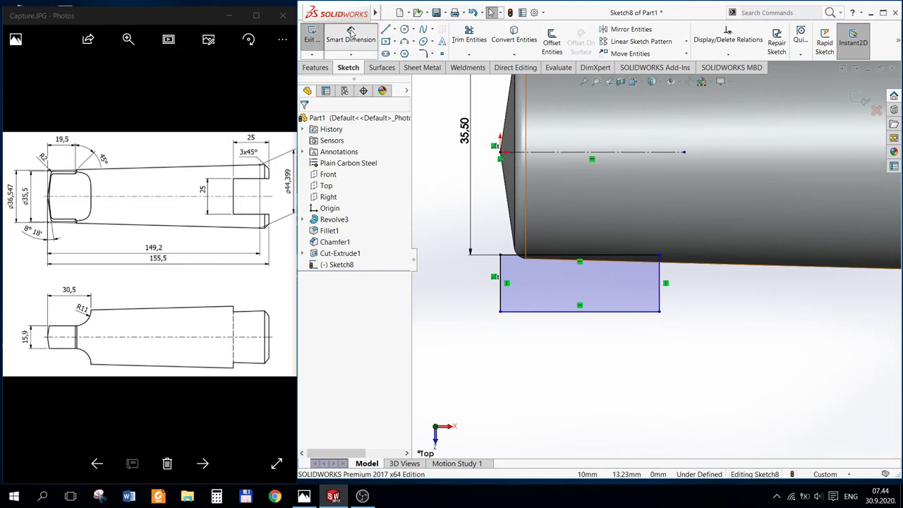
left_click(661, 300)
left_click(499, 153)
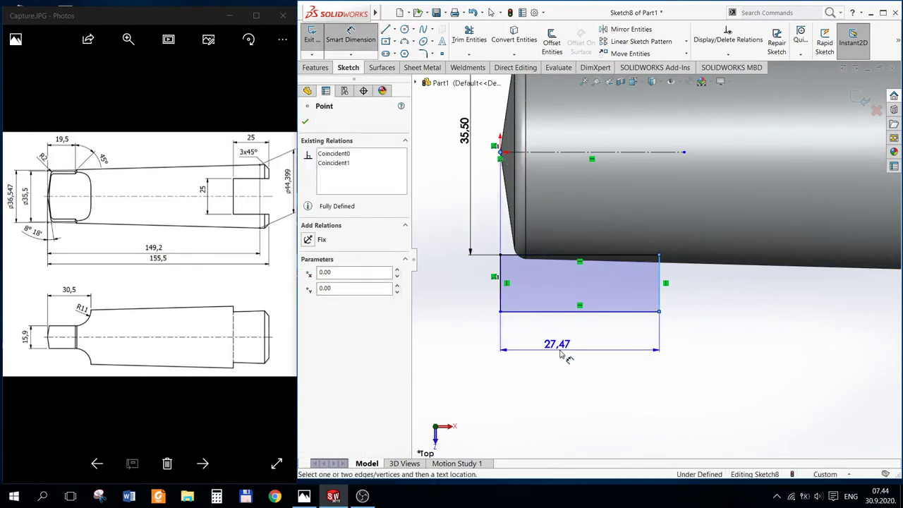
left_click(561, 355)
type("19")
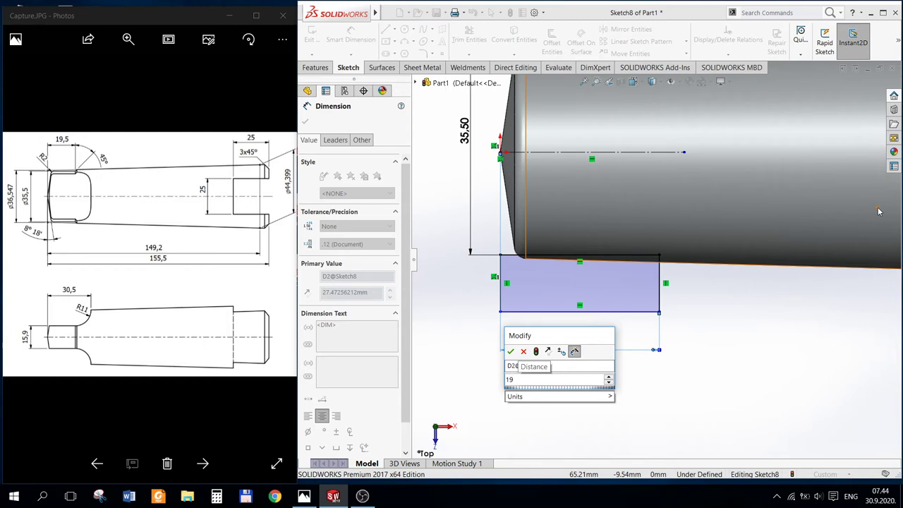
type(".5")
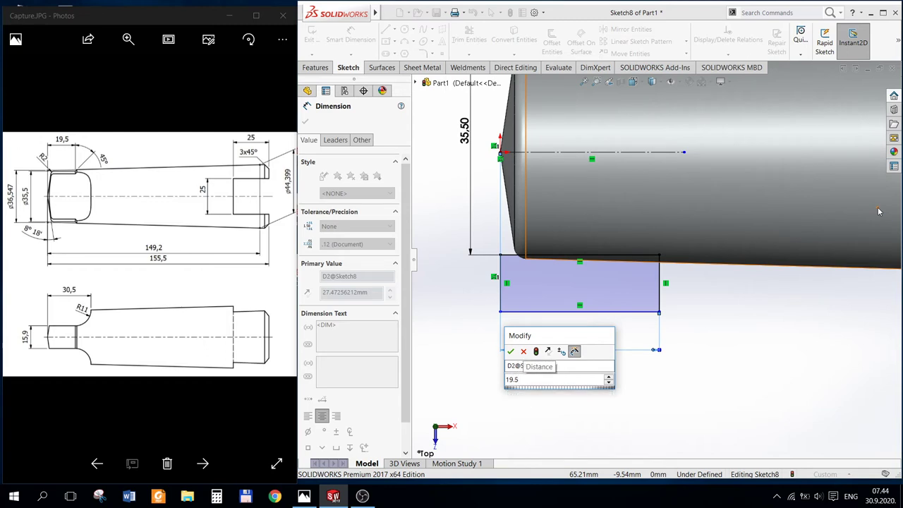
key("Return")
mouse_move(338, 13)
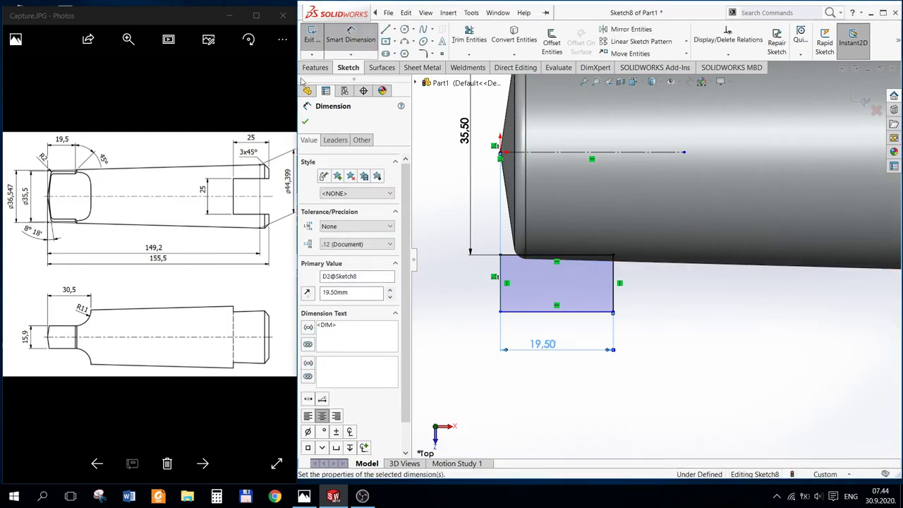
left_click(306, 123)
scroll(662, 261, "up", 3)
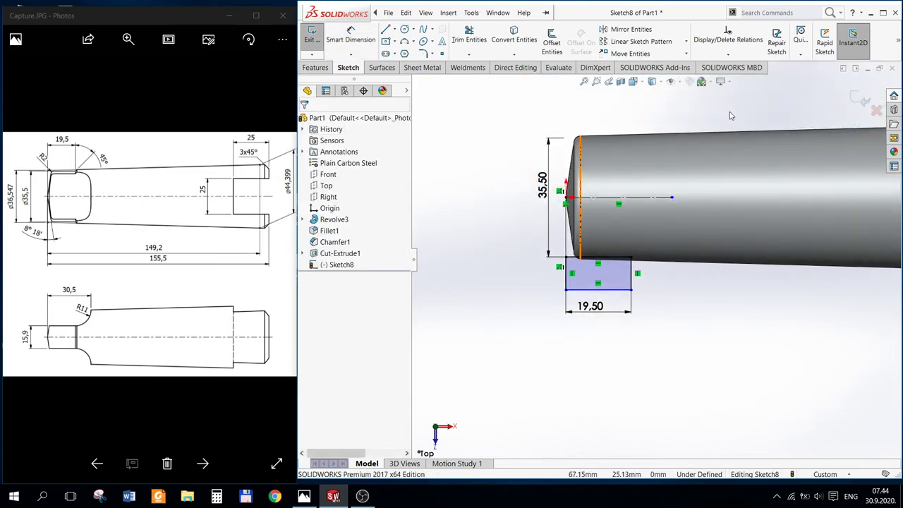
Revolve-cut Sketch8's rectangle to create Cut-Revolve3, stepping the unslotted end.
left_click(316, 68)
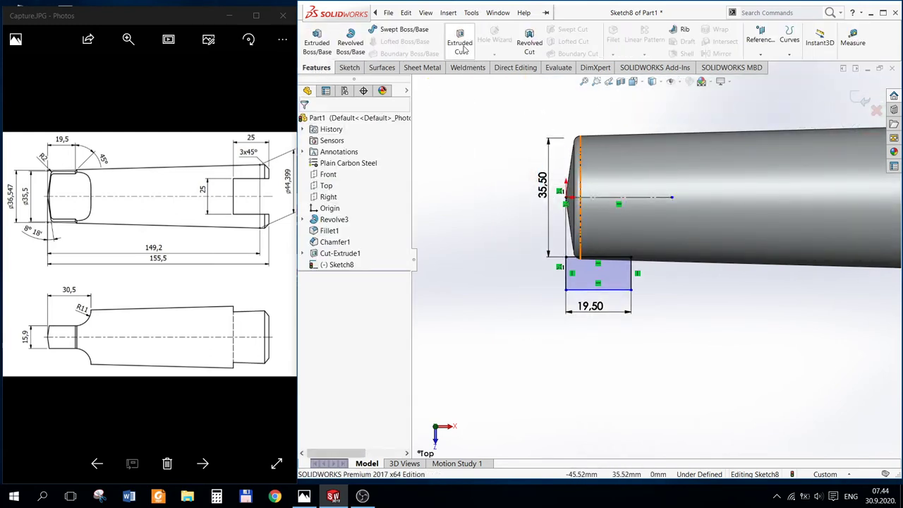
left_click(529, 43)
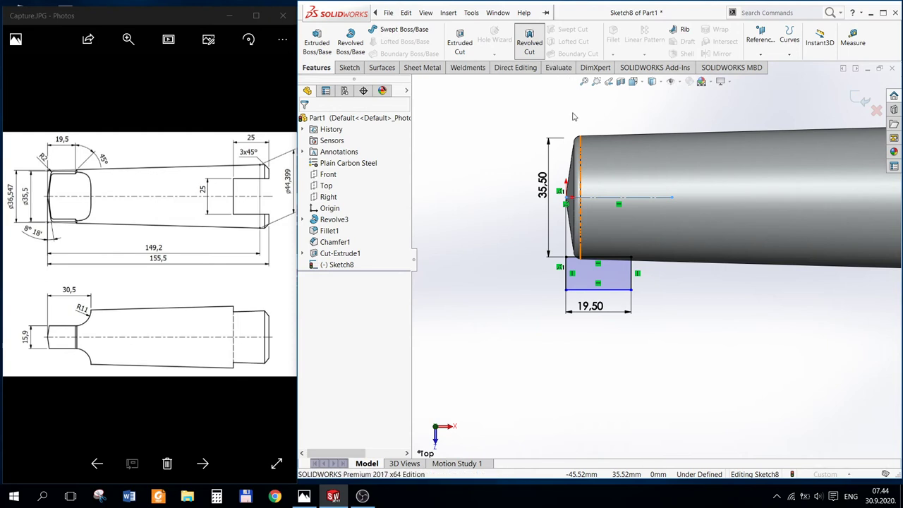
left_click(306, 122)
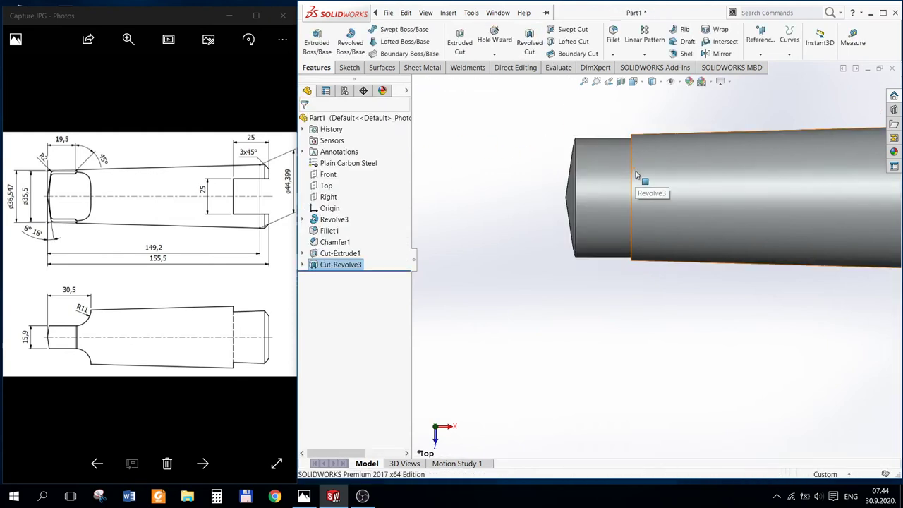
Reorient the view to isometric, zoom to fit, orbit side-on and pan slightly right.
middle_click_drag(671, 154, 656, 194, "ctrl")
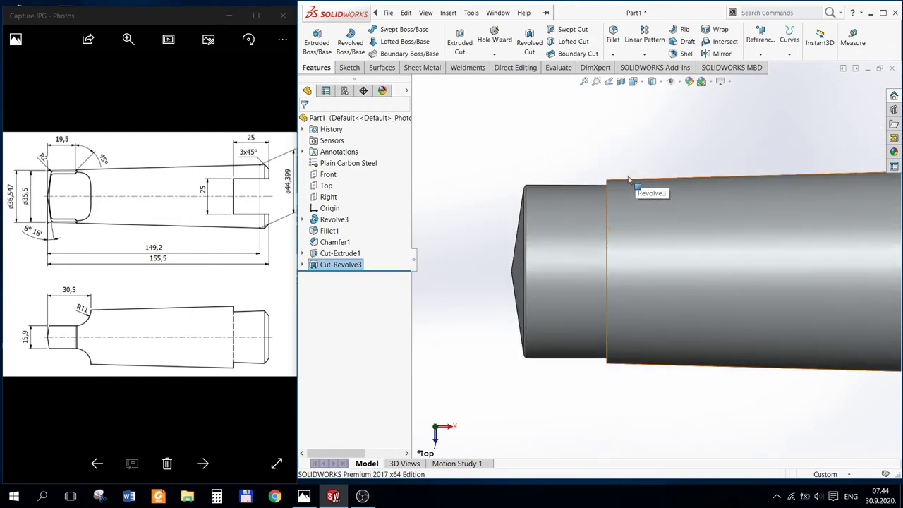
left_click(641, 83)
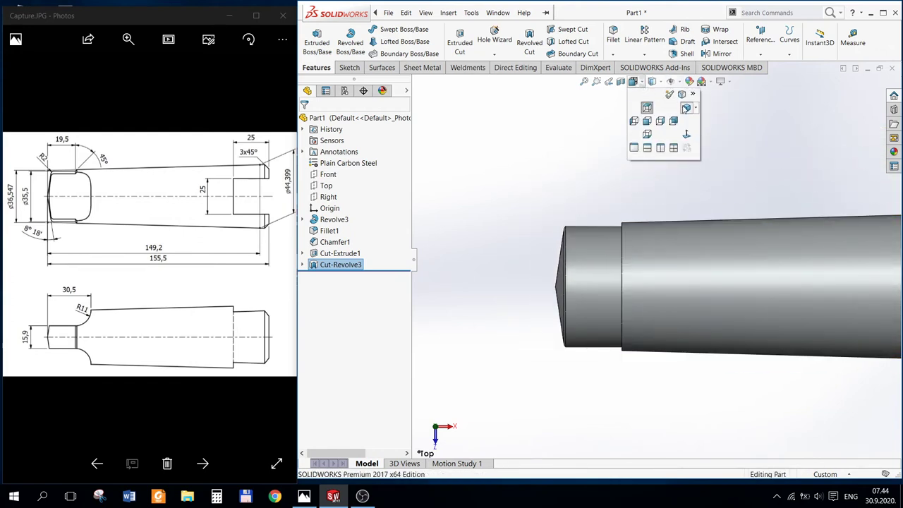
left_click(687, 108)
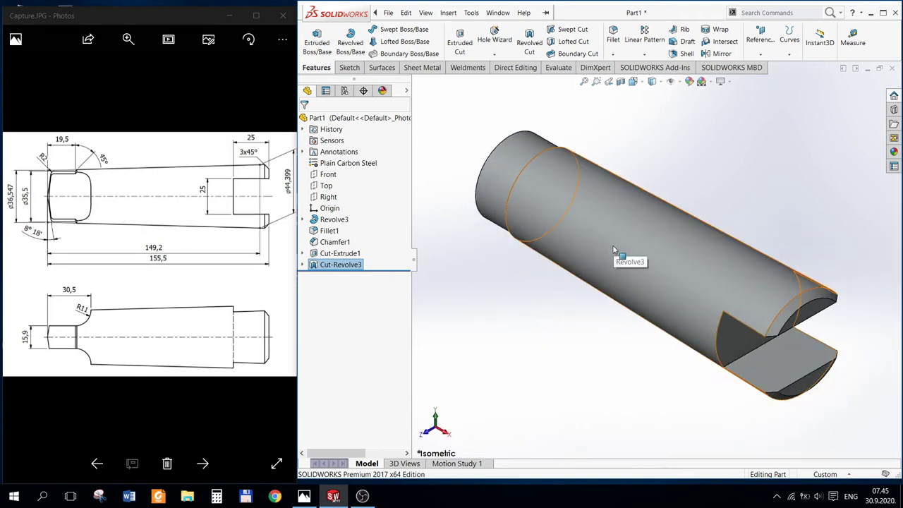
key("f")
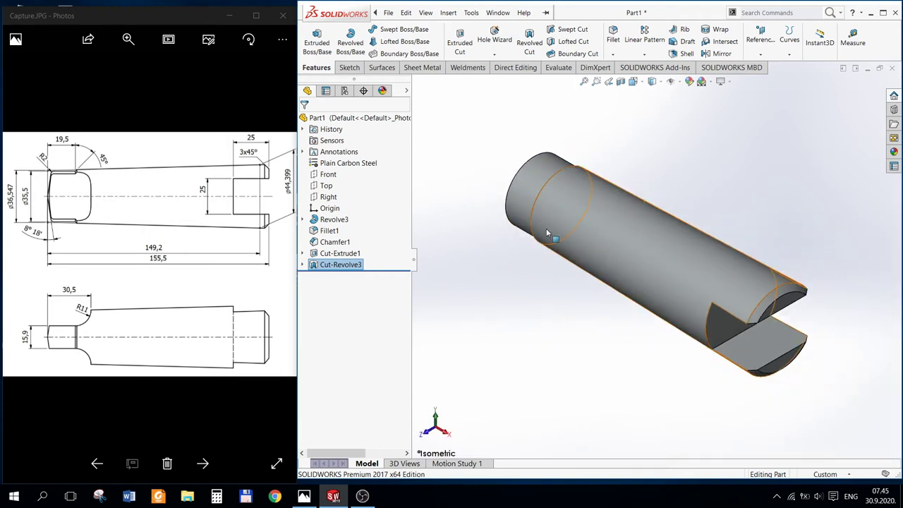
mouse_move(593, 222)
middle_mouse_down()
mouse_move(629, 210)
mouse_move(645, 238)
middle_mouse_up()
middle_click_drag(485, 308, 530, 297, "ctrl")
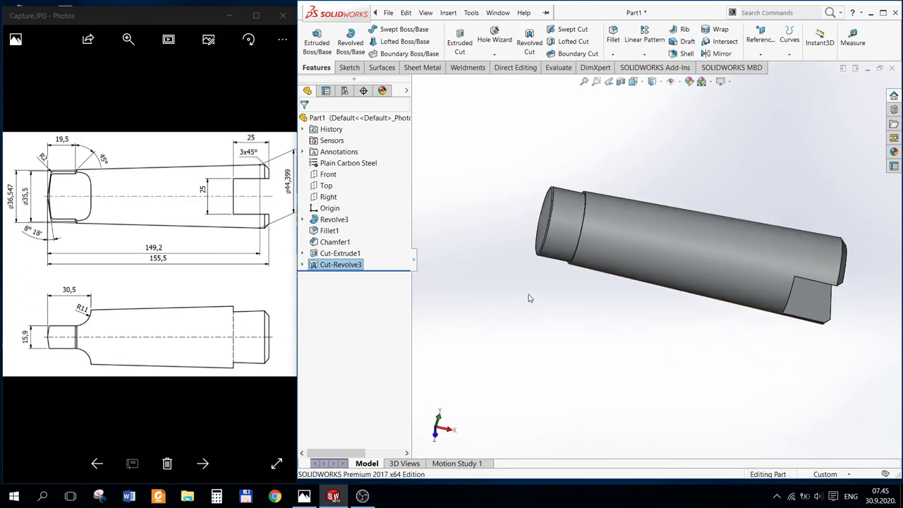
Start a new sketch on the Top plane and view it normal to the screen.
left_click(324, 188)
left_click(351, 68)
left_click(311, 36)
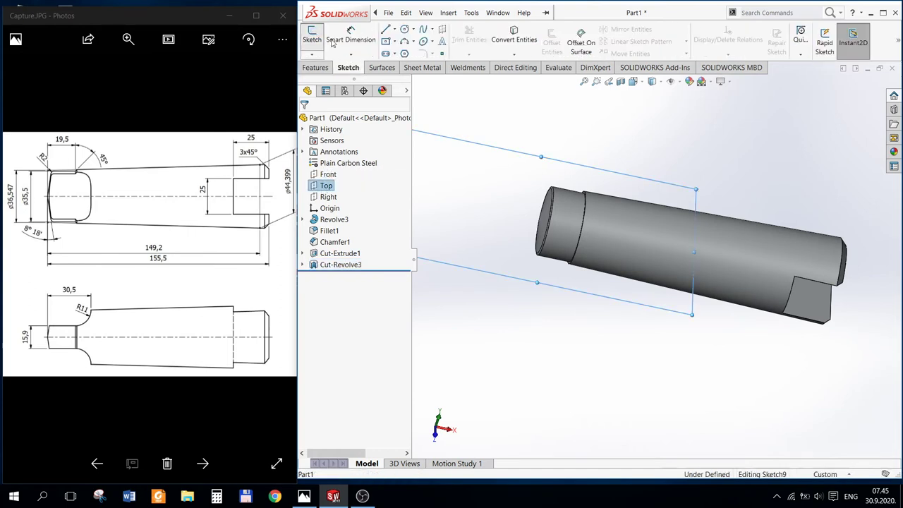
left_click(641, 81)
left_click(680, 127)
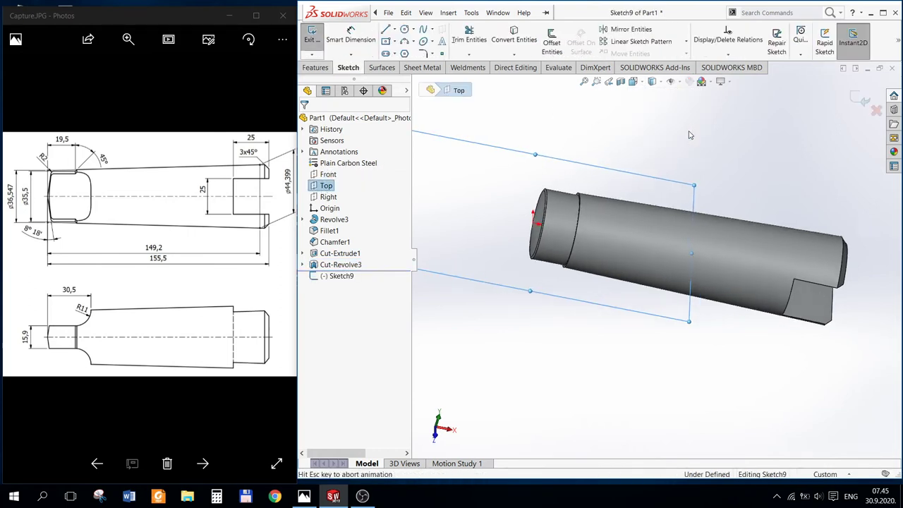
scroll(494, 224, "down", 5)
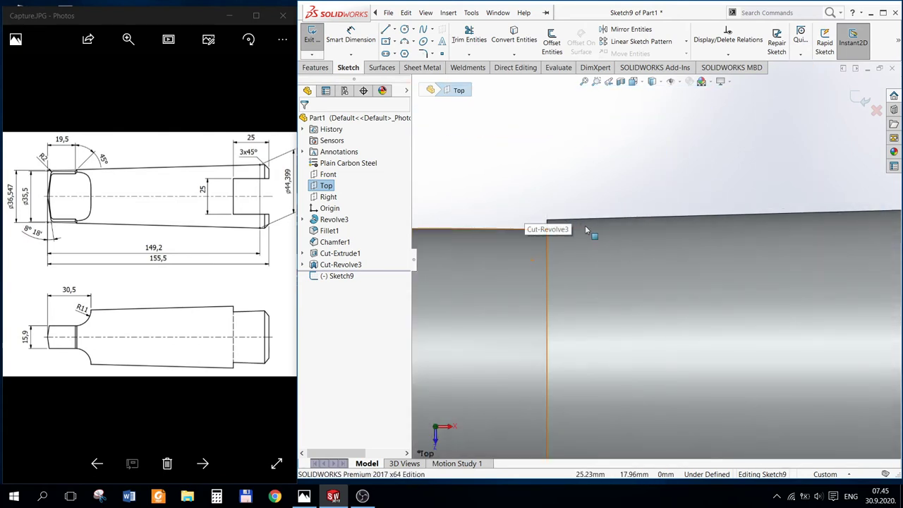
Place a sketch point at the step and make it coincident with the step edge.
left_click(441, 55)
left_click(490, 227)
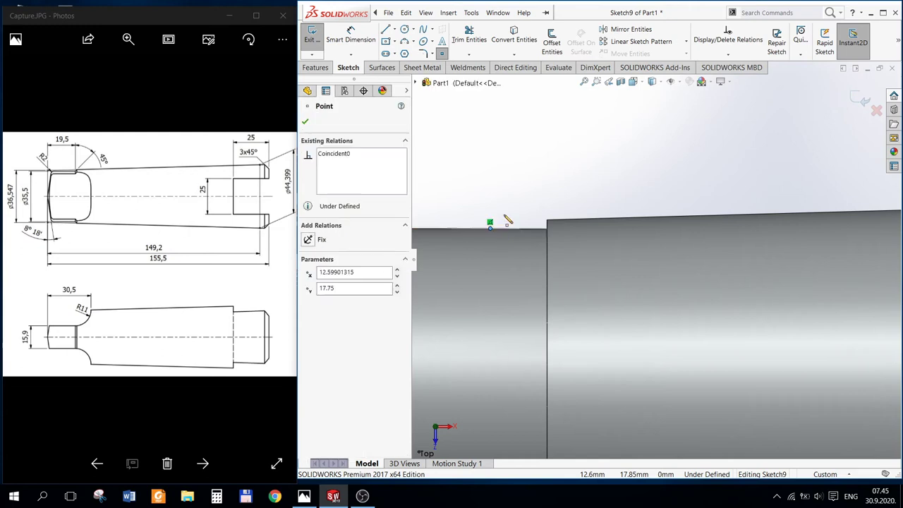
key("Escape")
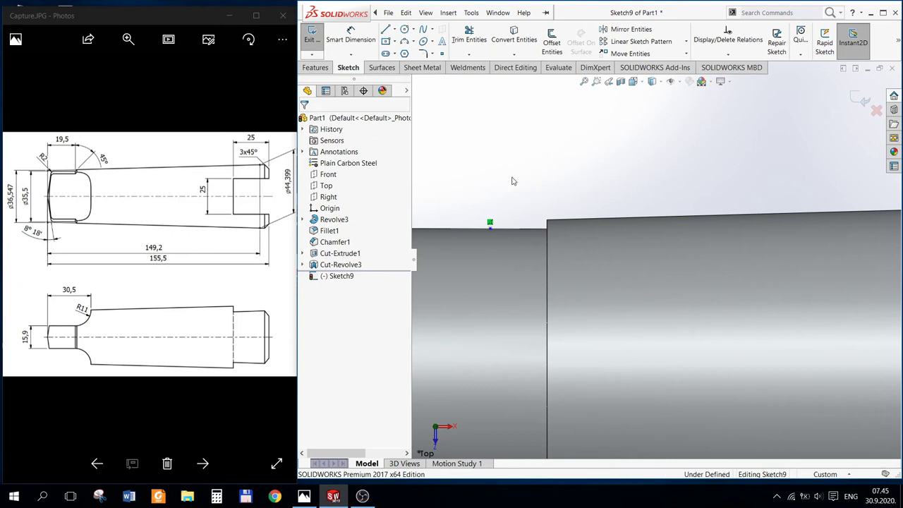
left_click(494, 225)
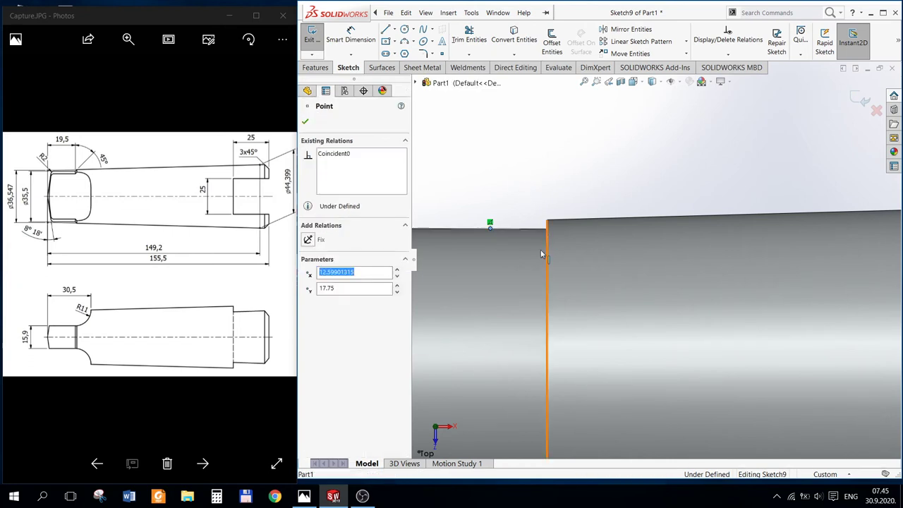
left_click(548, 258, "ctrl")
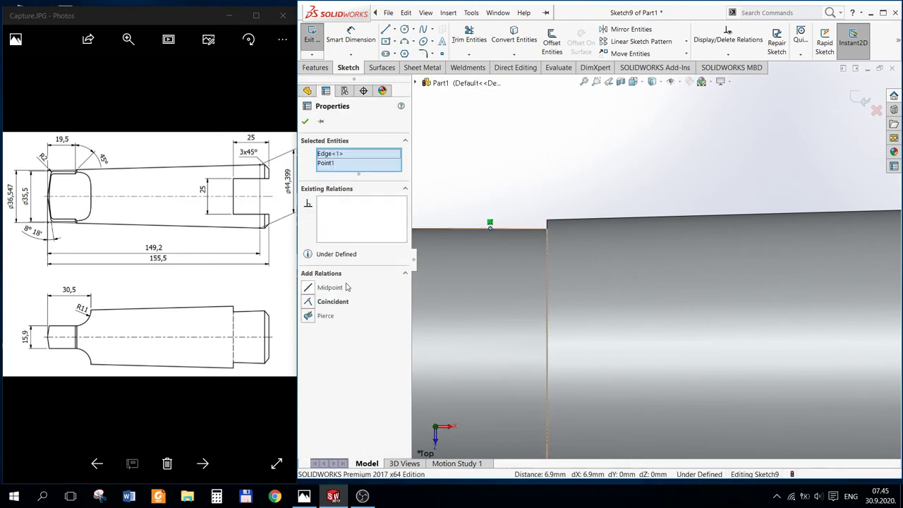
left_click(308, 302)
left_click(510, 113)
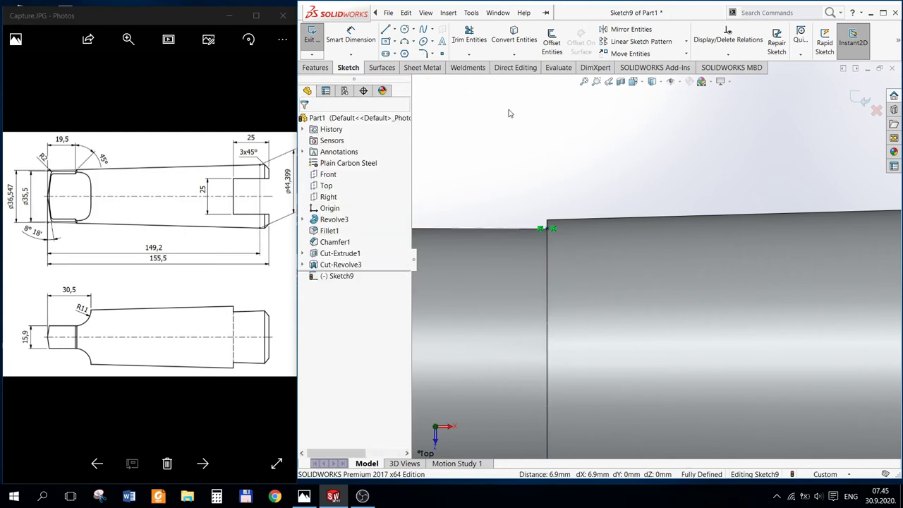
Draw a line rising diagonally from the step corner.
left_click(388, 31)
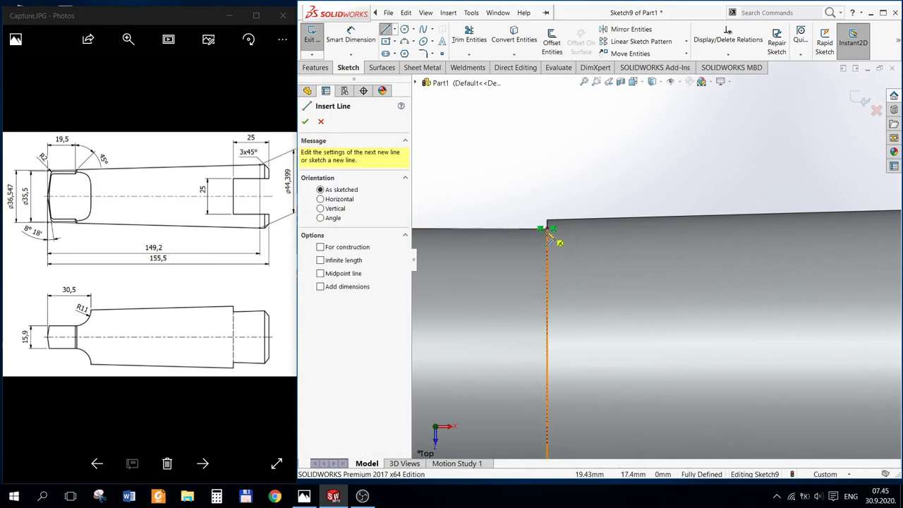
left_click_drag(548, 228, 601, 186)
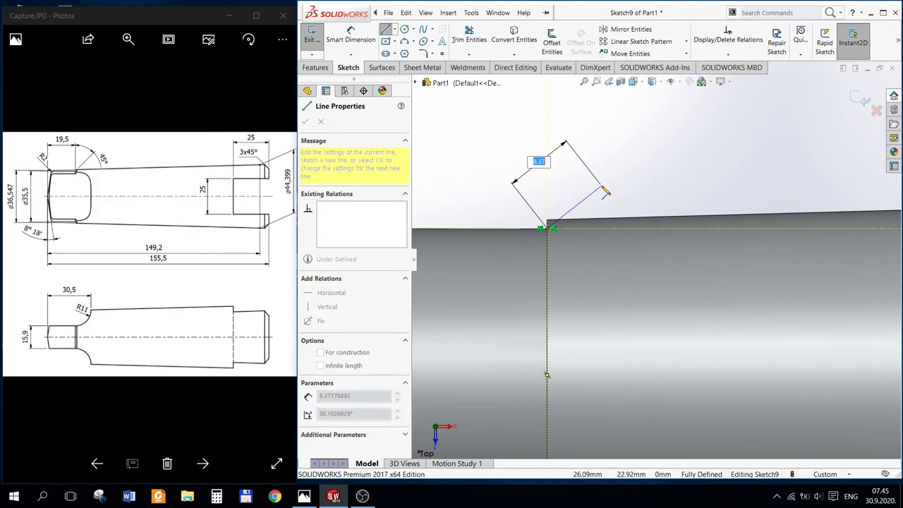
key("Escape")
Dimension the angle between the step edge and the new line as 45°.
left_click(350, 36)
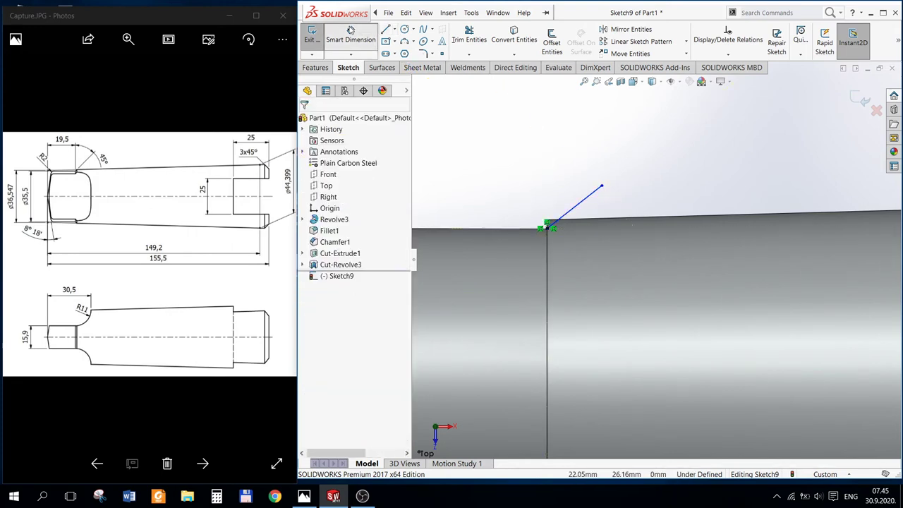
left_click(561, 279)
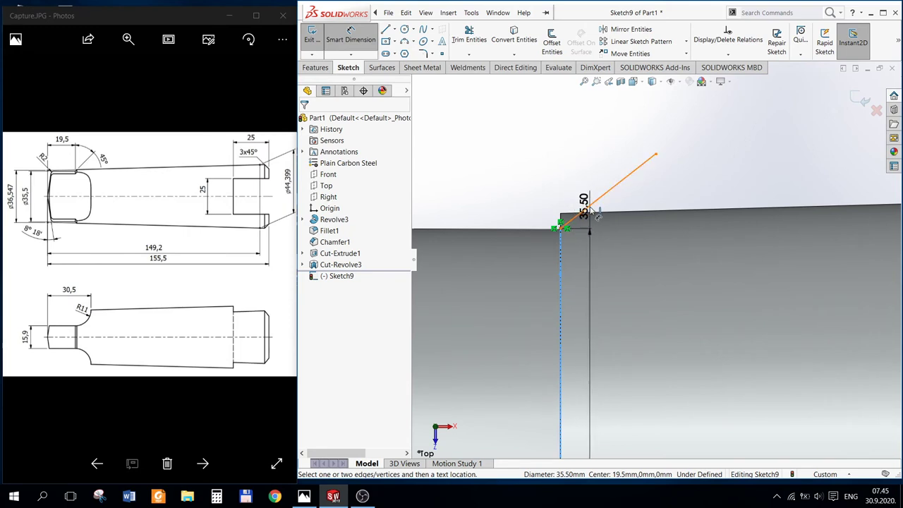
left_click(596, 211)
left_click(695, 168)
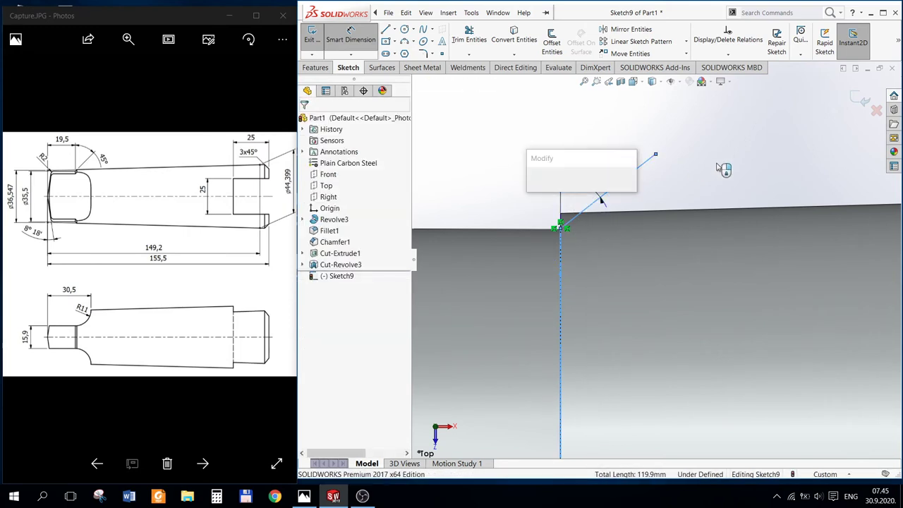
type("45")
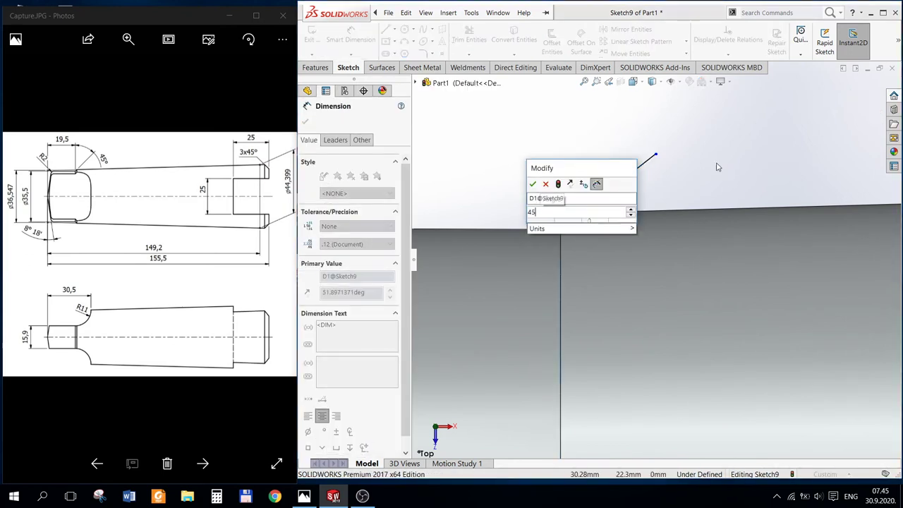
key("Return")
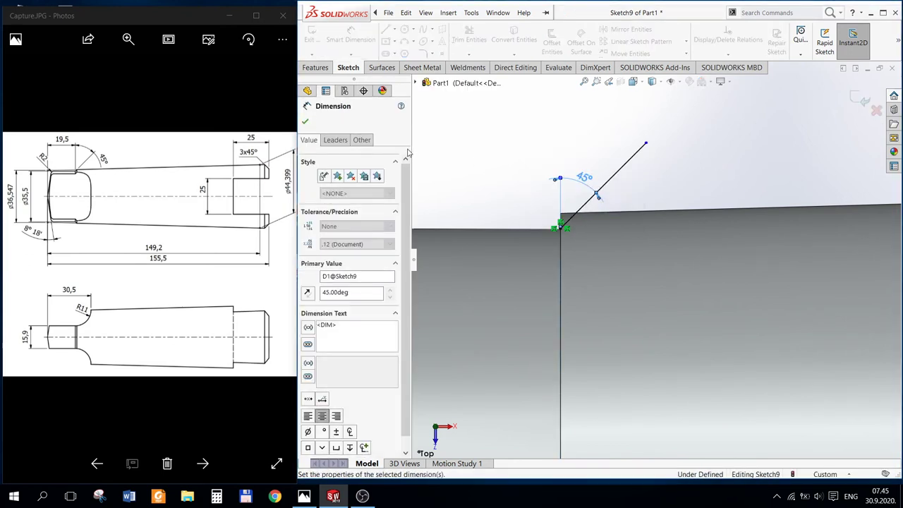
left_click(305, 122)
scroll(617, 260, "up", 5)
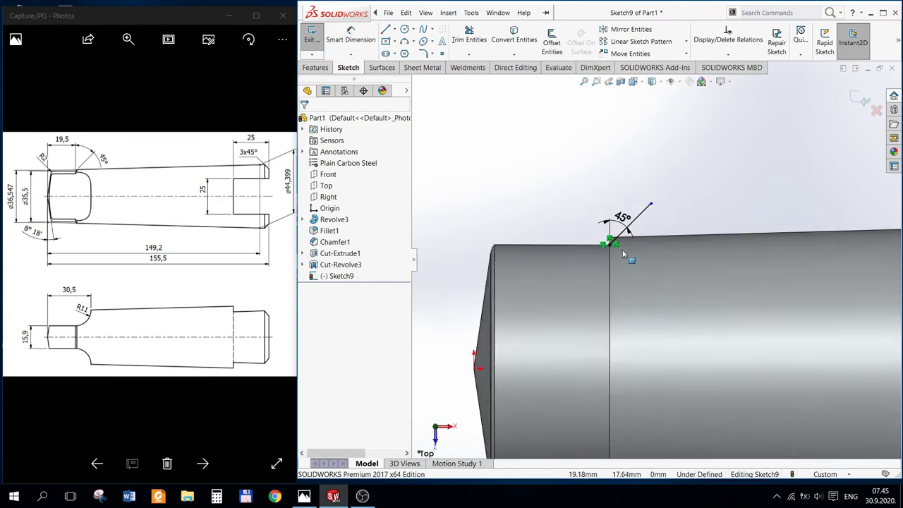
Draw a horizontal construction line about 31.62 mm long along the shaft axis from its left tip.
left_click(386, 29)
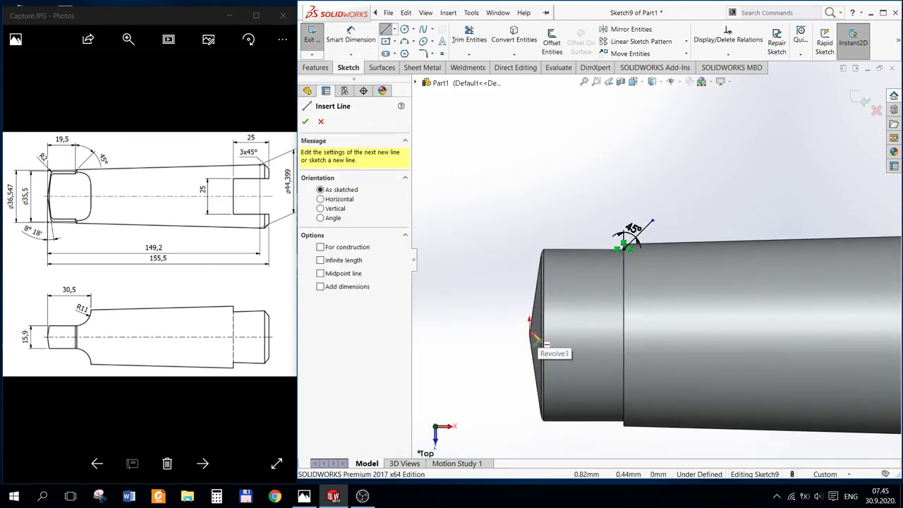
left_click(533, 335)
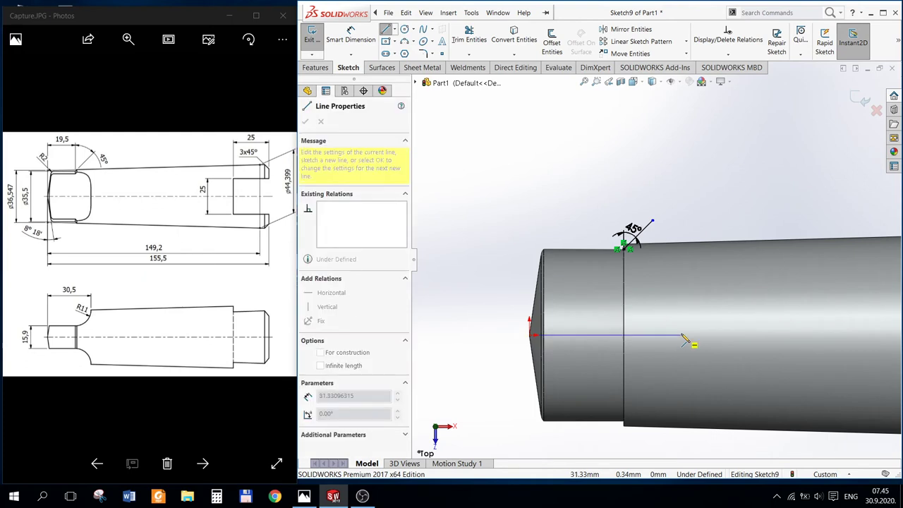
left_click(683, 336)
key("Escape")
key("Escape")
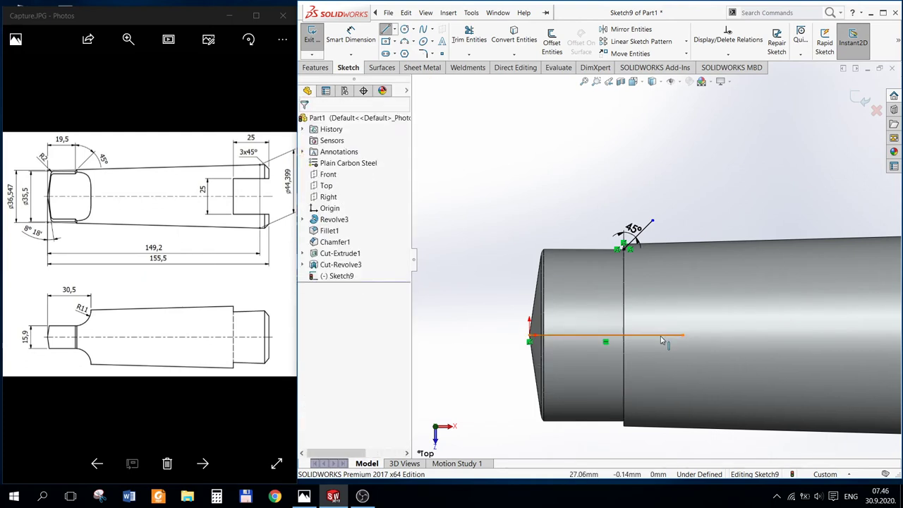
left_click(676, 335)
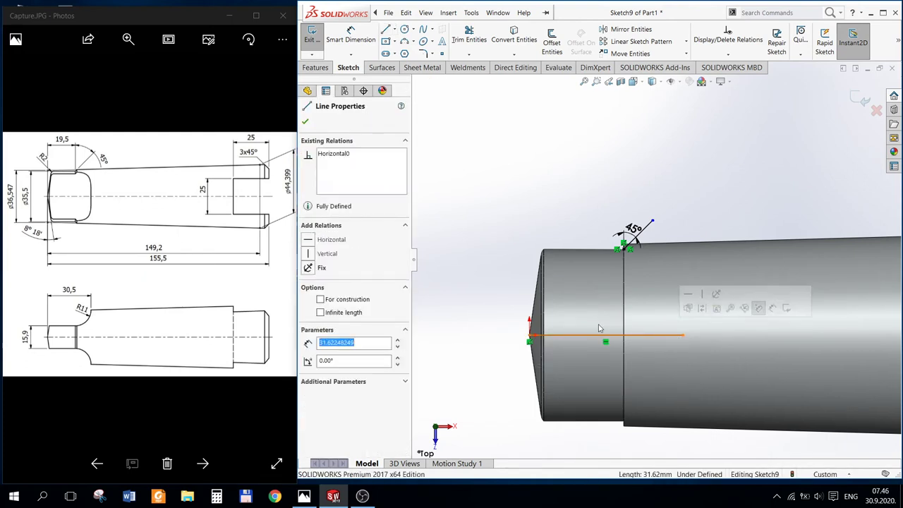
left_click(321, 299)
key("Escape")
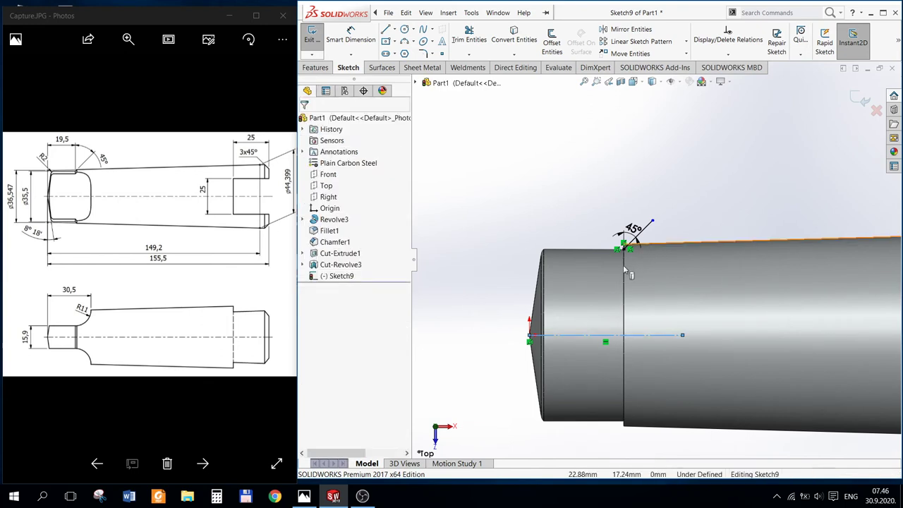
scroll(624, 268, "down", 2)
scroll(645, 257, "down", 2)
scroll(633, 250, "down", 2)
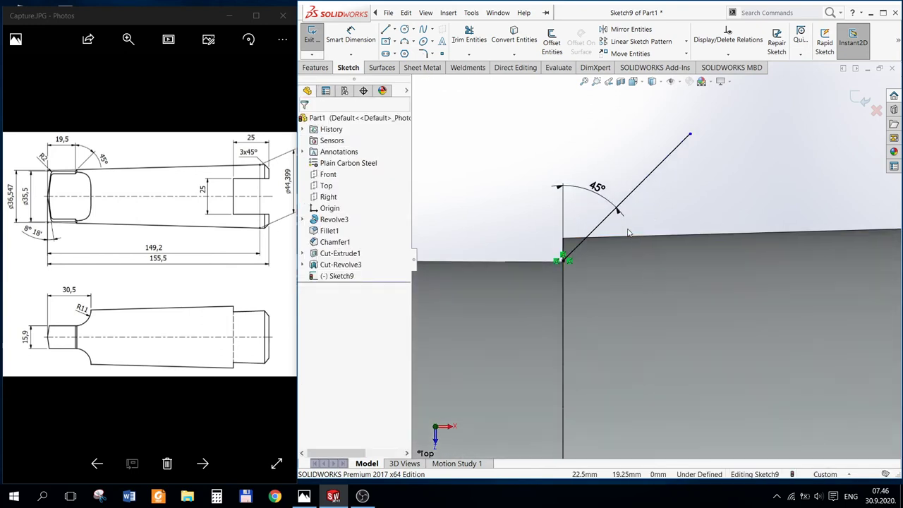
scroll(624, 230, "down", 1)
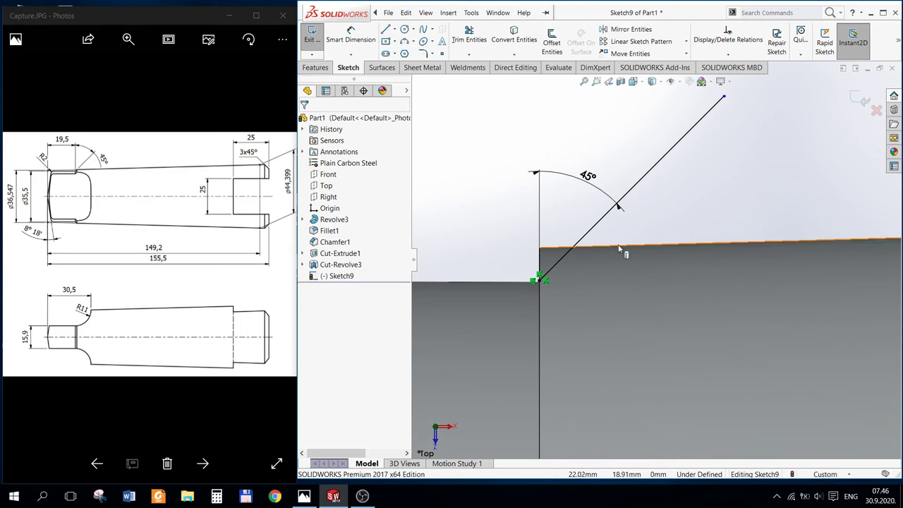
Inspect the relations on the 45° line, its endpoint and the vertical line.
left_click(542, 282)
left_click(540, 280)
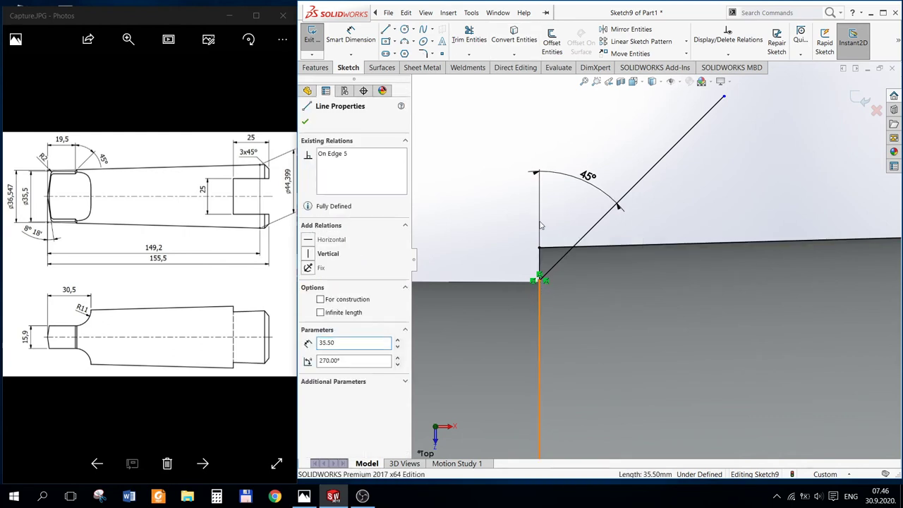
left_click(589, 295)
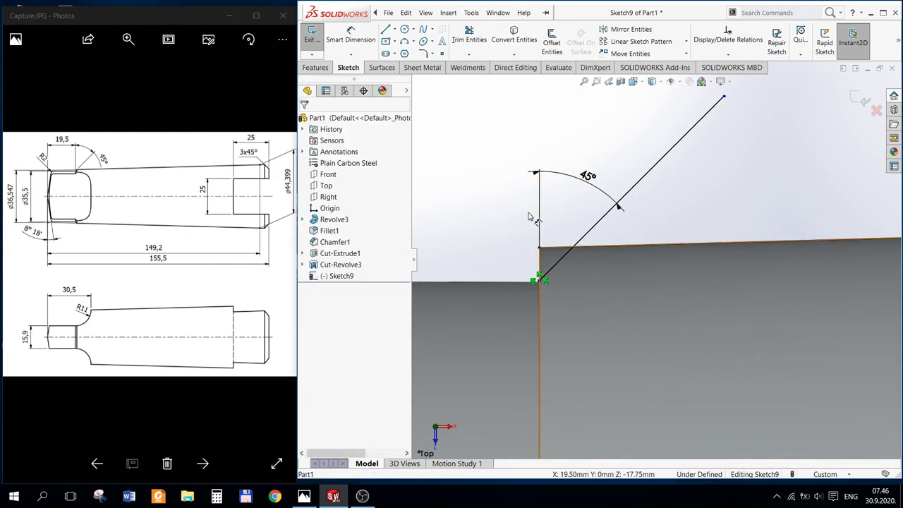
left_click(539, 354)
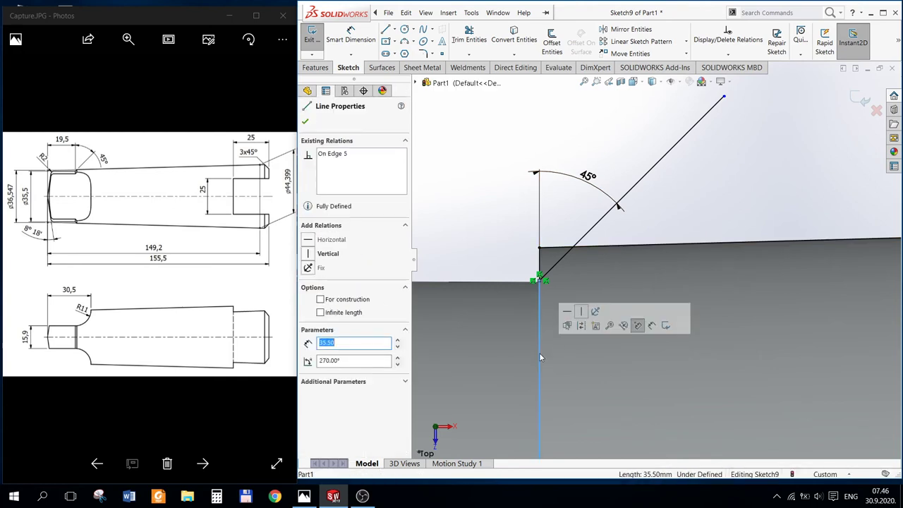
left_click(569, 270)
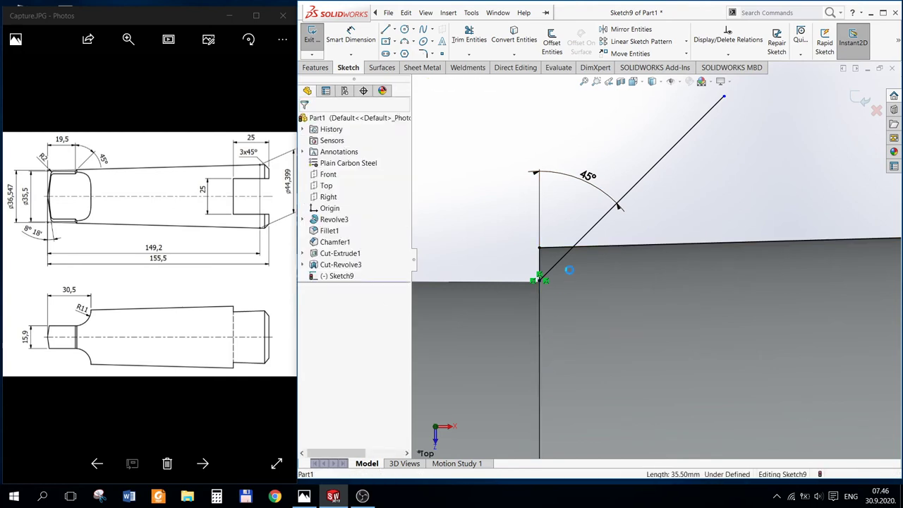
Draw a short vertical line from the 45° line's start point up to the top edge.
left_click(385, 32)
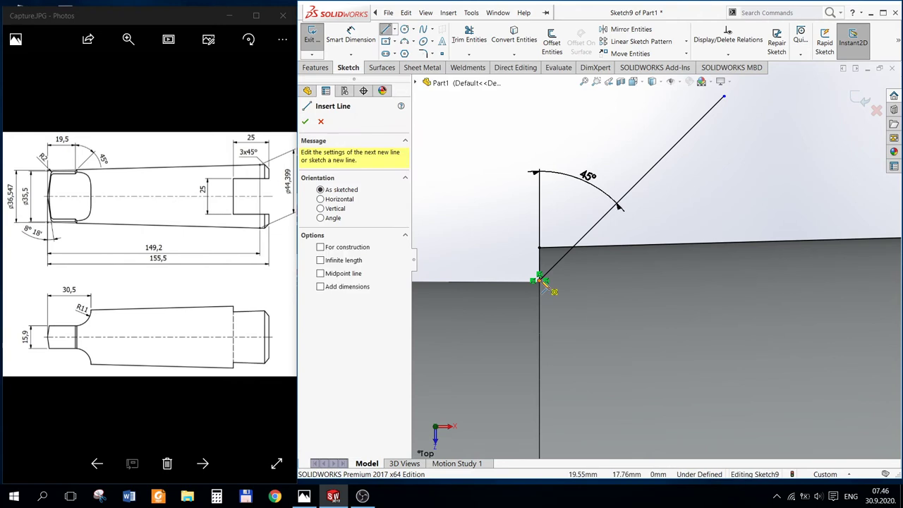
left_click(539, 249)
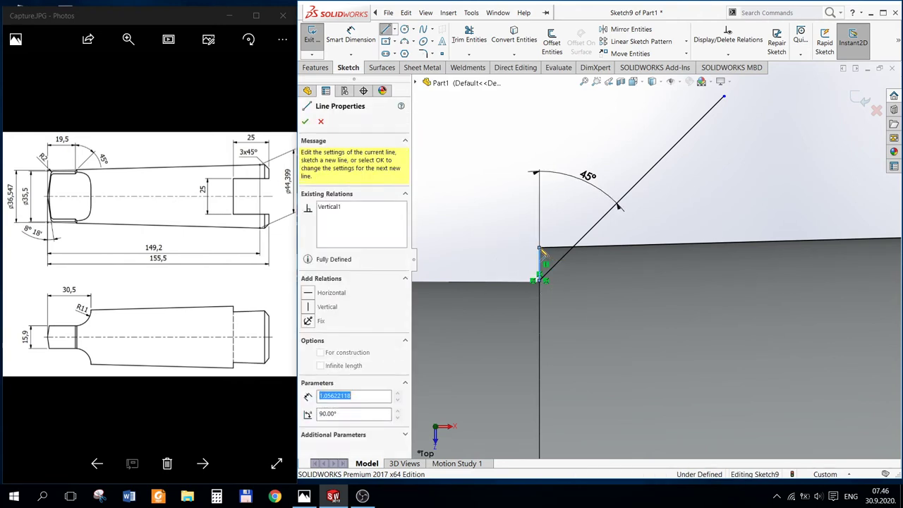
key("Escape")
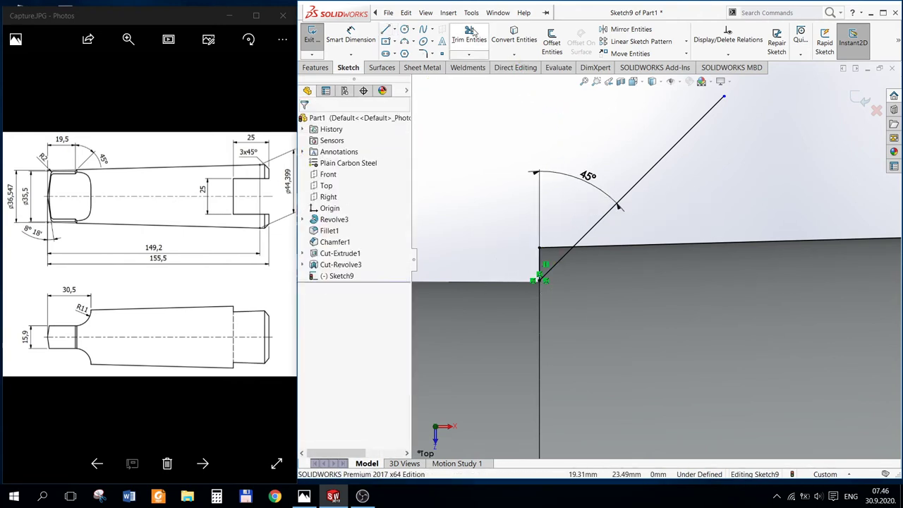
Trim the 45° line above the shaft's top edge, leaving a small triangle.
left_click(469, 39)
left_click(596, 225)
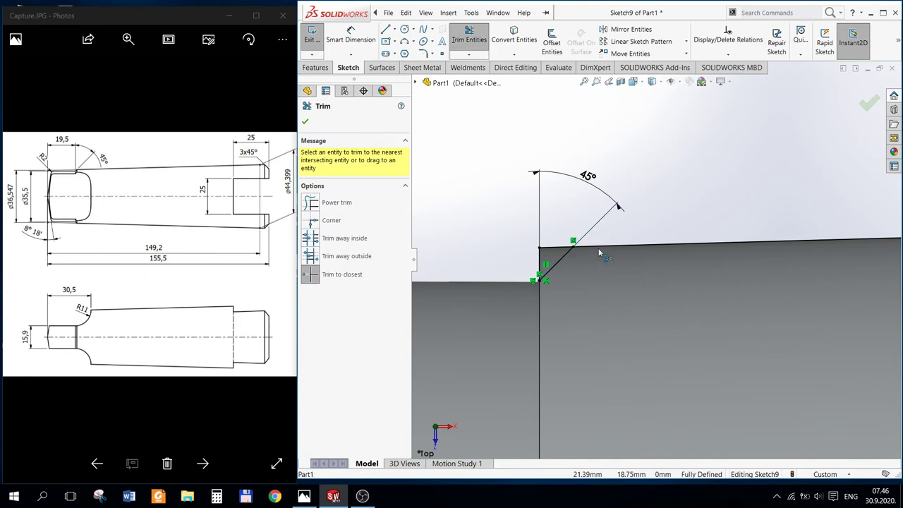
left_click(867, 106)
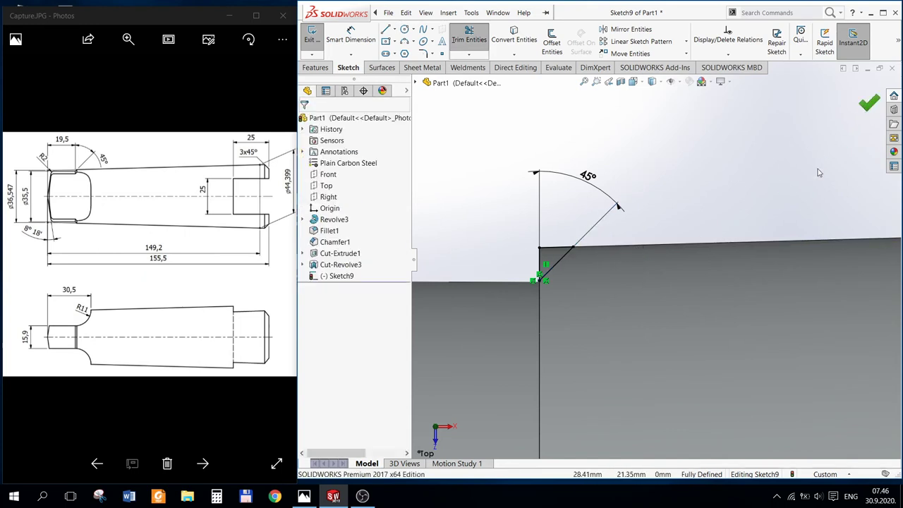
Switch to the Isometric view and exit Sketch9.
left_click(632, 81)
left_click(675, 116)
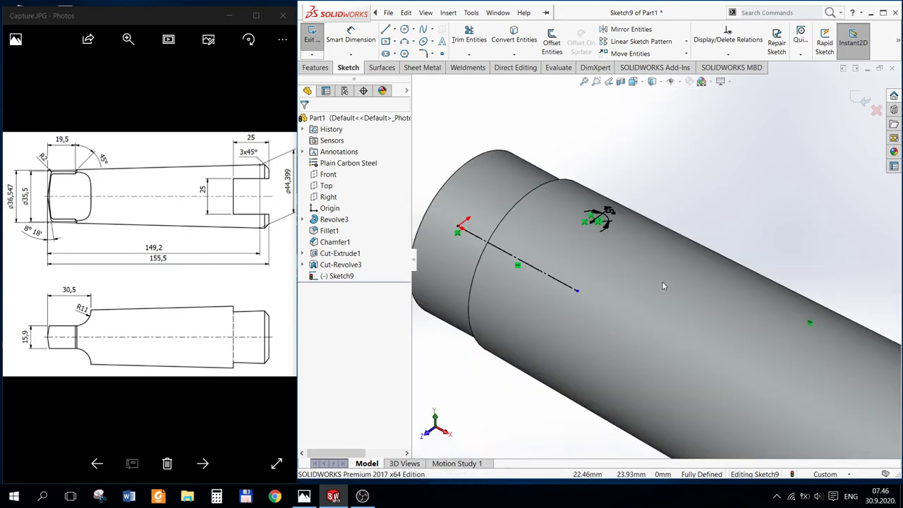
scroll(619, 201, "down", 3)
scroll(618, 212, "down", 3)
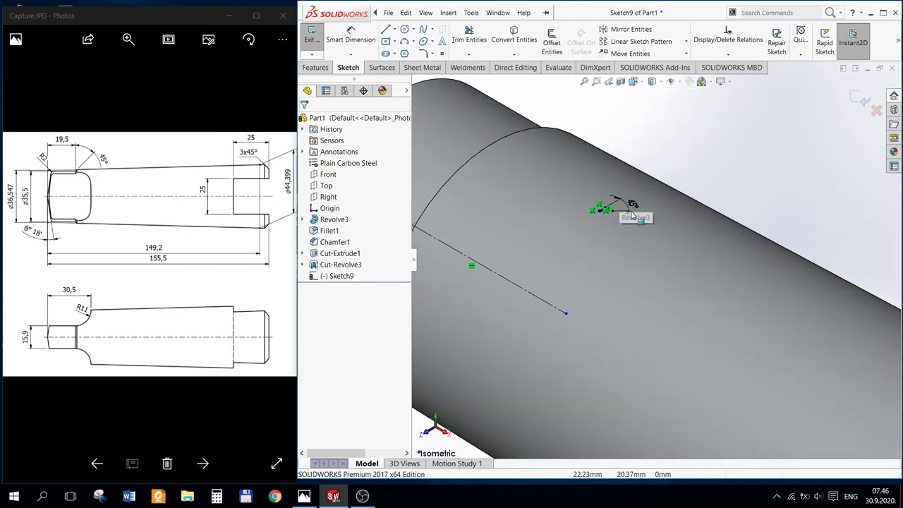
scroll(616, 225, "down", 3)
scroll(615, 239, "down", 2)
scroll(616, 240, "up", 2)
scroll(618, 226, "up", 2)
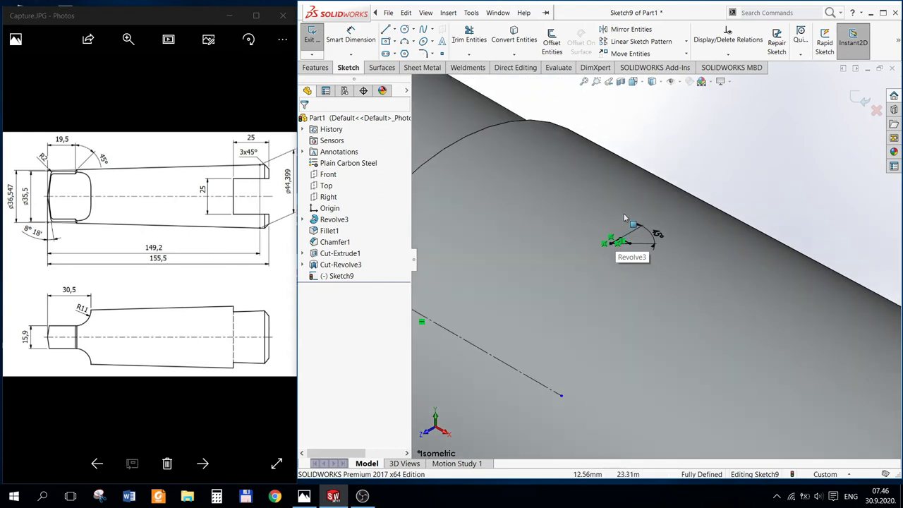
scroll(635, 217, "up", 2)
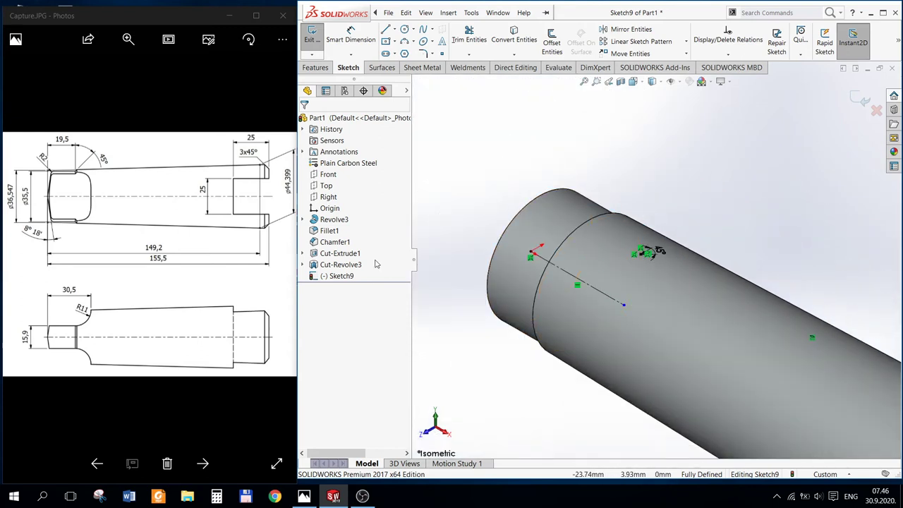
left_click(859, 96)
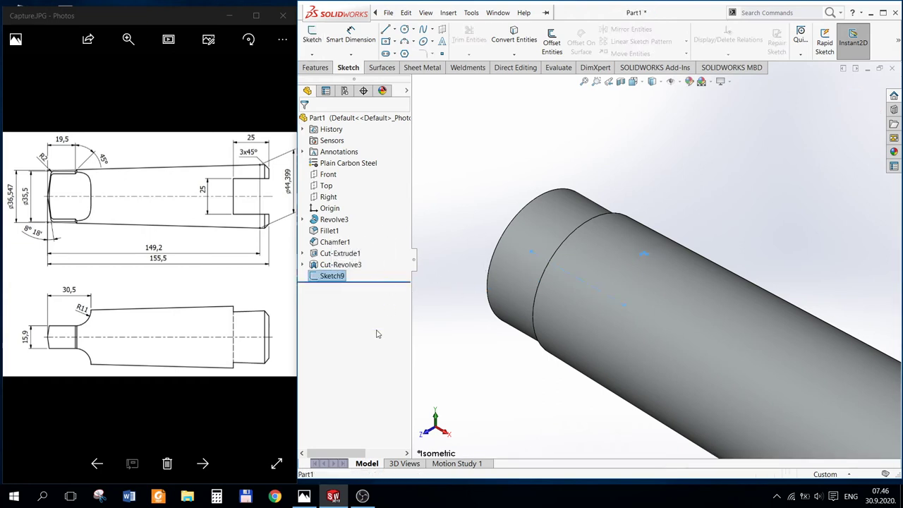
Revolved-cut Sketch9 360° Blind to create Cut-Revolve4, then orbit to inspect the ring cut.
left_click(327, 277)
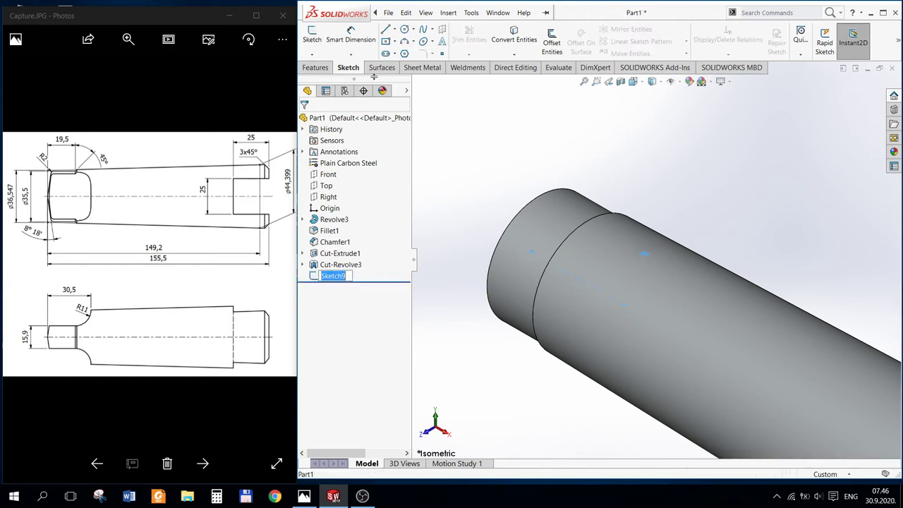
left_click(315, 68)
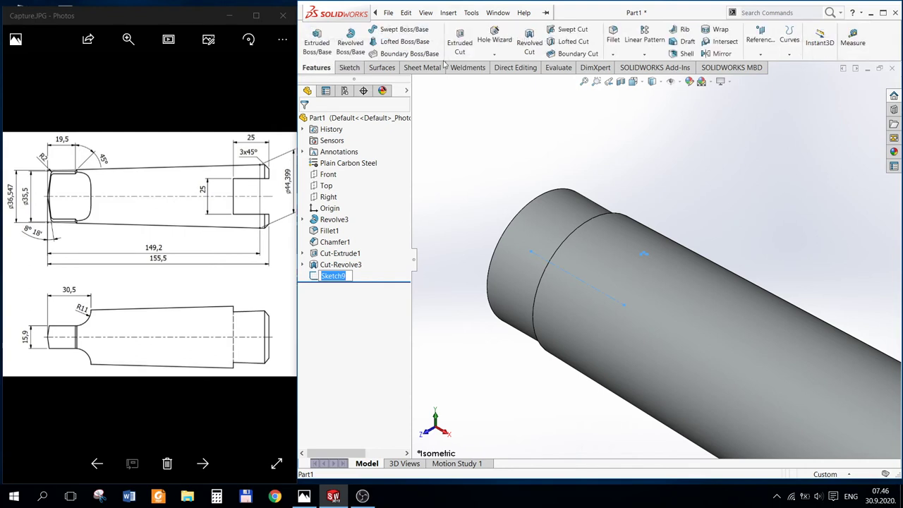
left_click(523, 45)
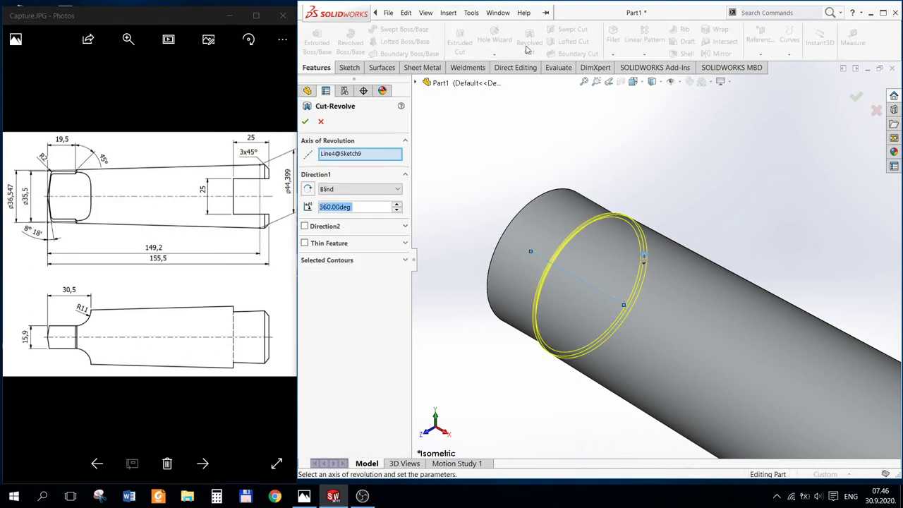
left_click(306, 122)
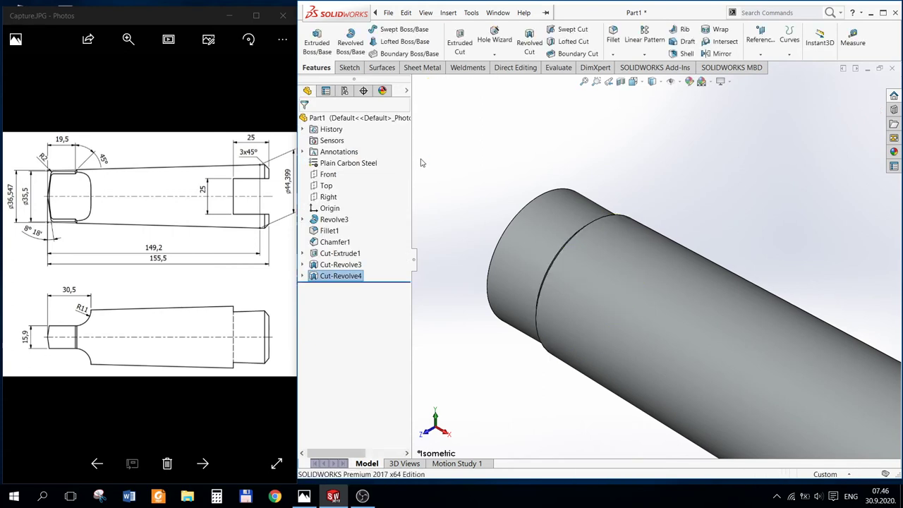
mouse_move(598, 298)
middle_mouse_down()
mouse_move(631, 304)
mouse_move(647, 292)
mouse_move(684, 312)
mouse_move(754, 309)
middle_mouse_up()
scroll(749, 235, "up", 3)
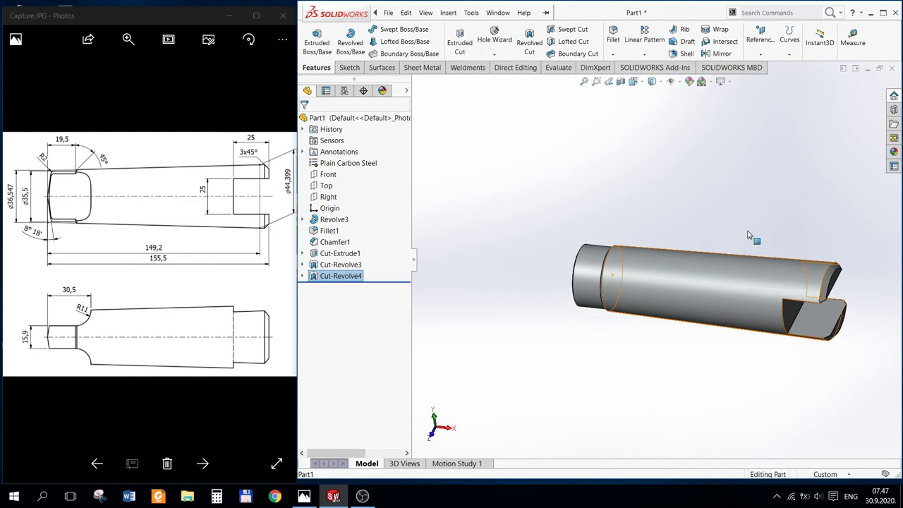
View the shaft from the Top and open Sketch10 on the Top plane.
left_click(640, 83)
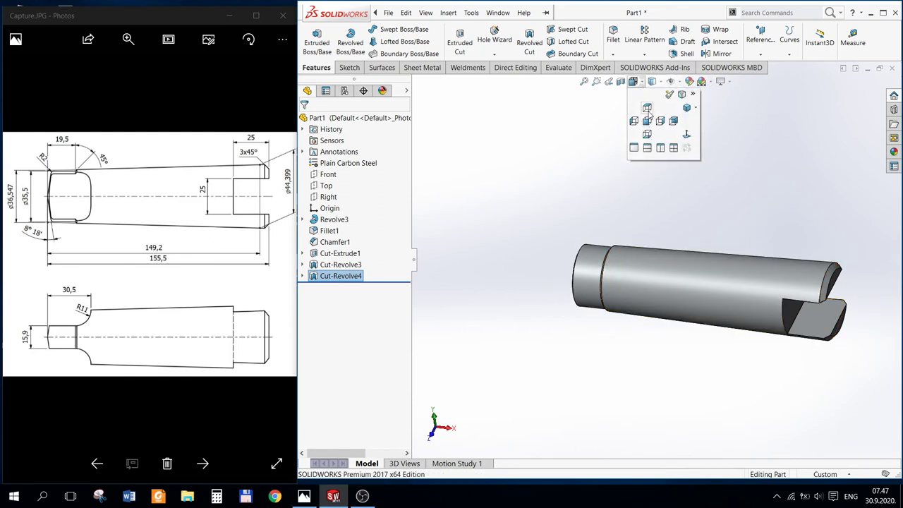
left_click(647, 108)
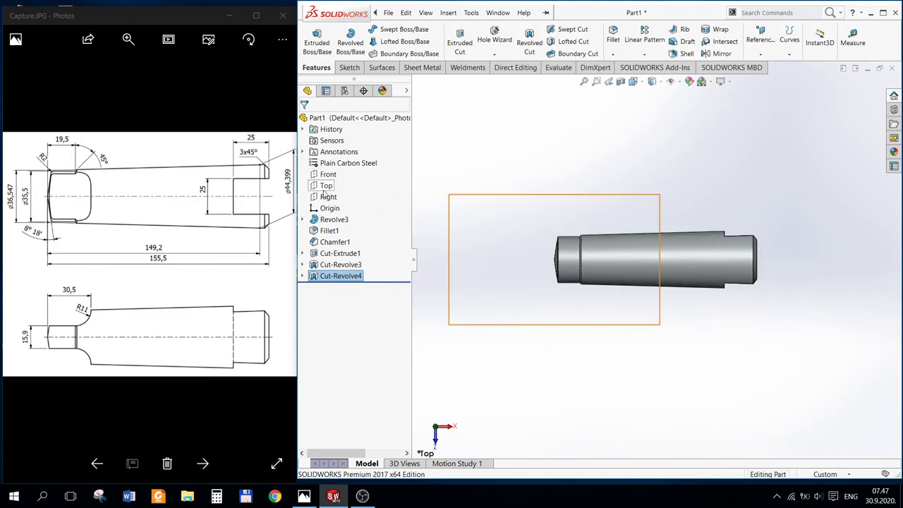
left_click(326, 185)
left_click(350, 67)
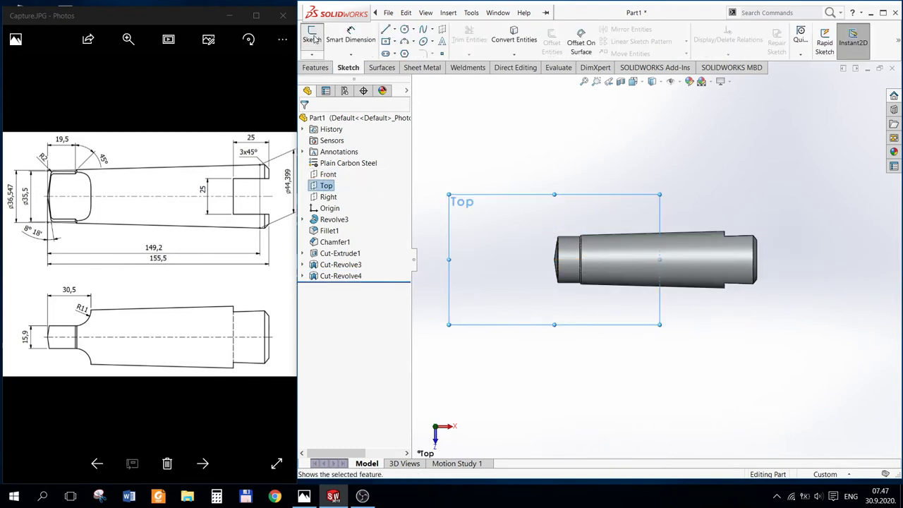
left_click(312, 37)
scroll(552, 410, "down", 2)
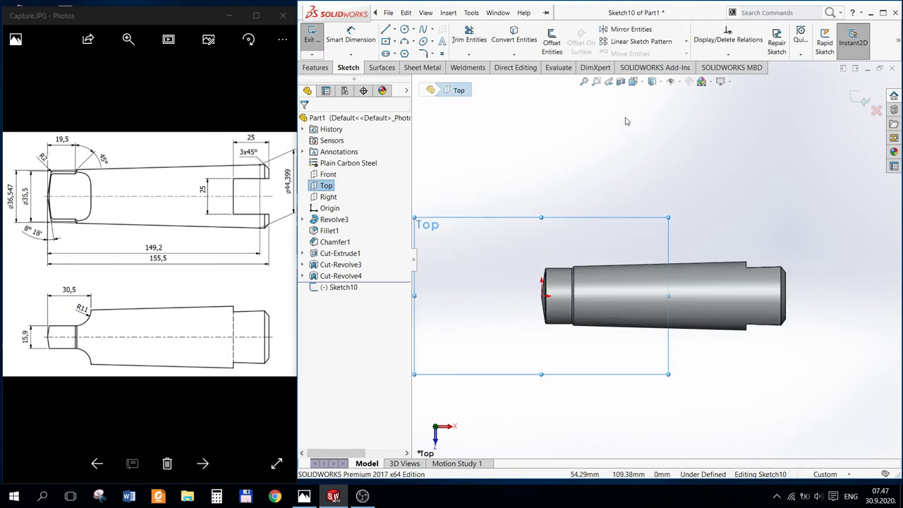
scroll(552, 410, "down", 2)
scroll(551, 410, "down", 3)
scroll(551, 392, "down", 1)
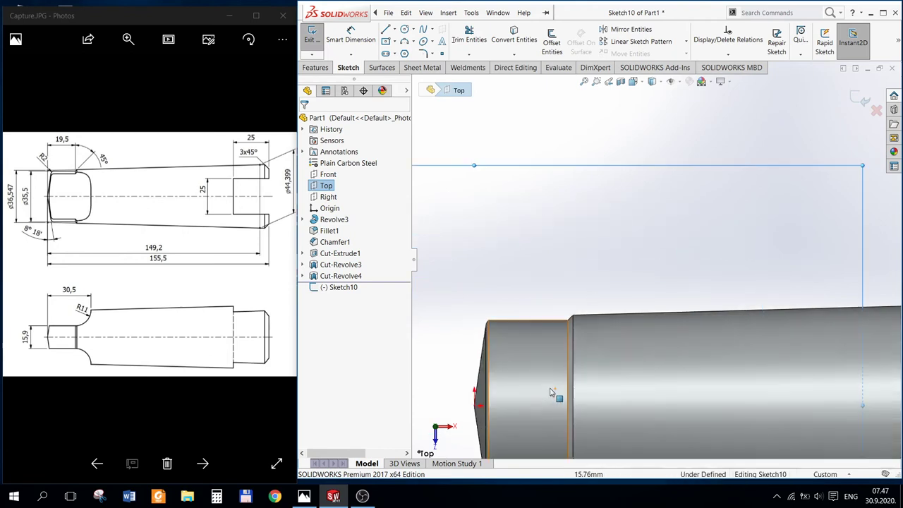
Draw a trial horizontal and angled line at the shaft's left end, then delete both.
left_click(385, 34)
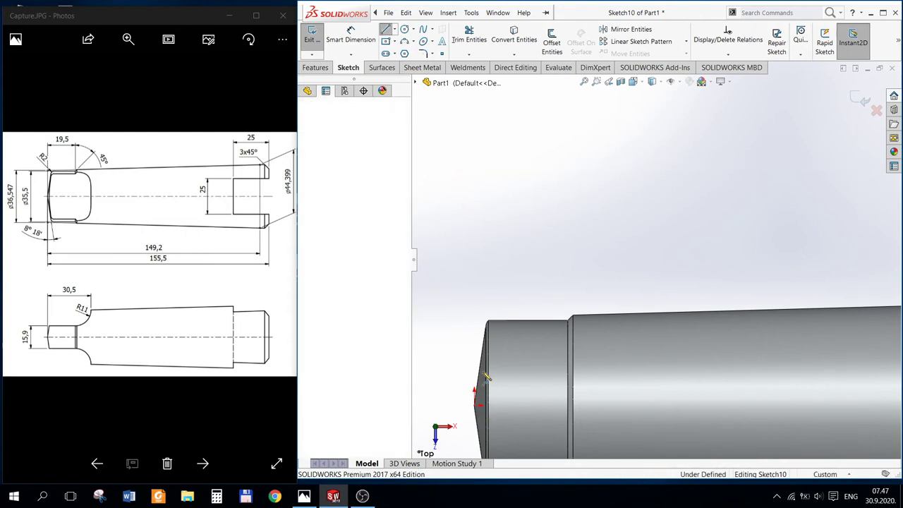
left_click(457, 374)
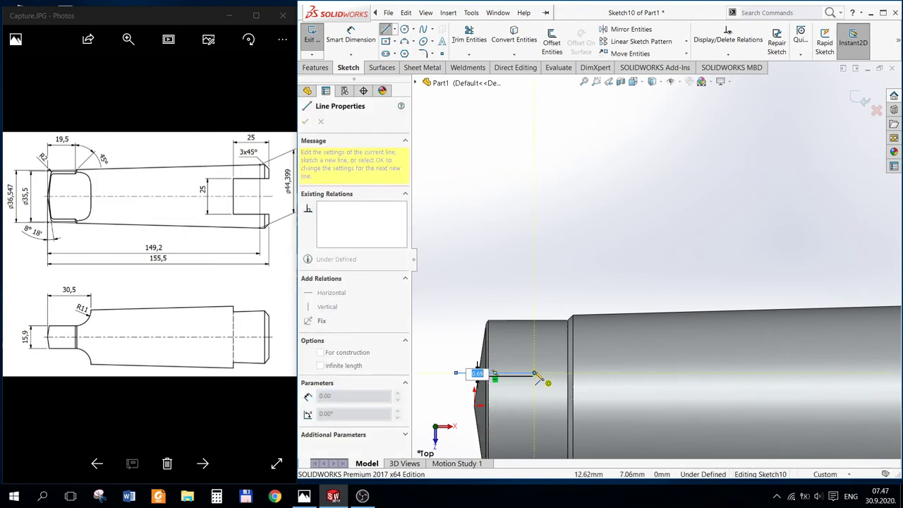
left_click(534, 373)
double_click(554, 359)
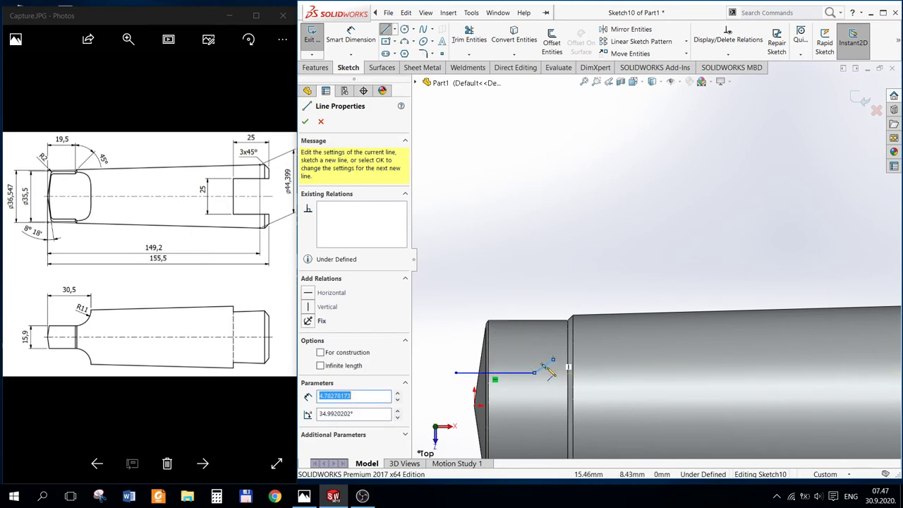
key("Escape")
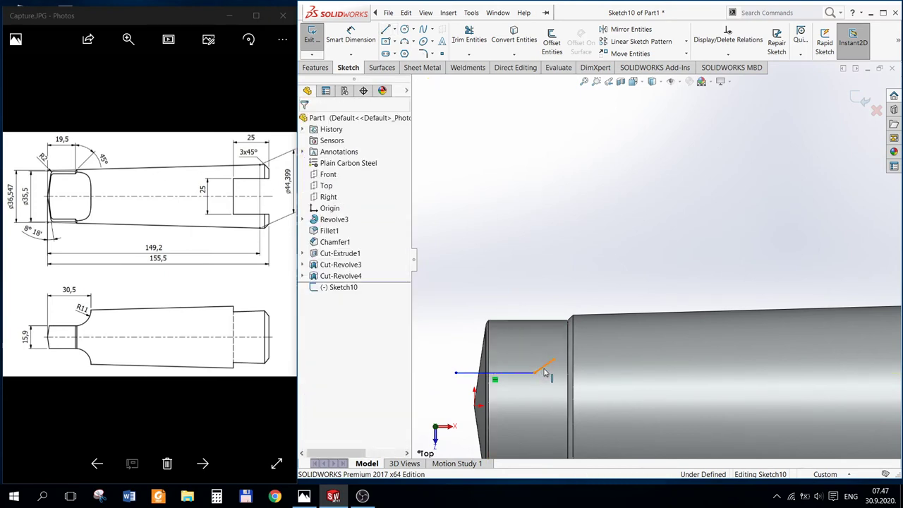
left_click(544, 368)
key("Delete")
scroll(541, 413, "down", 3)
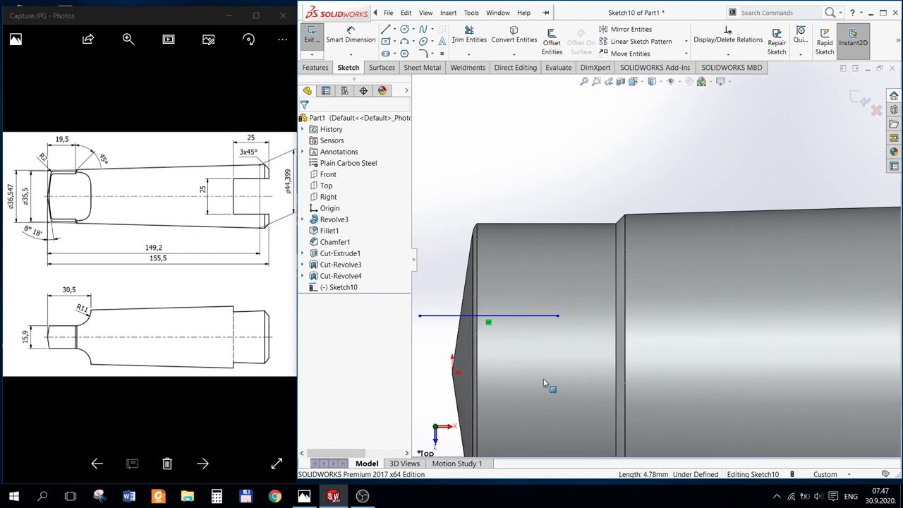
left_click(534, 320)
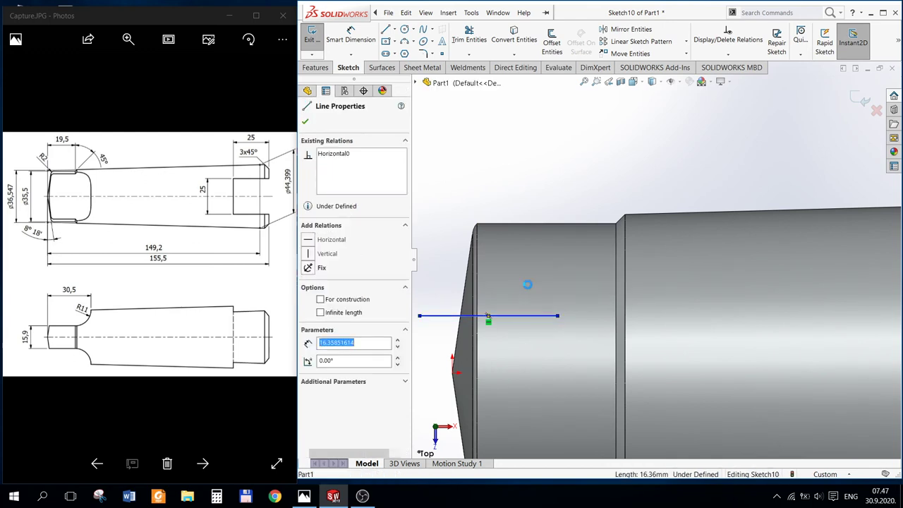
key("Delete")
Draw a horizontal line along the shaft.
left_click(386, 34)
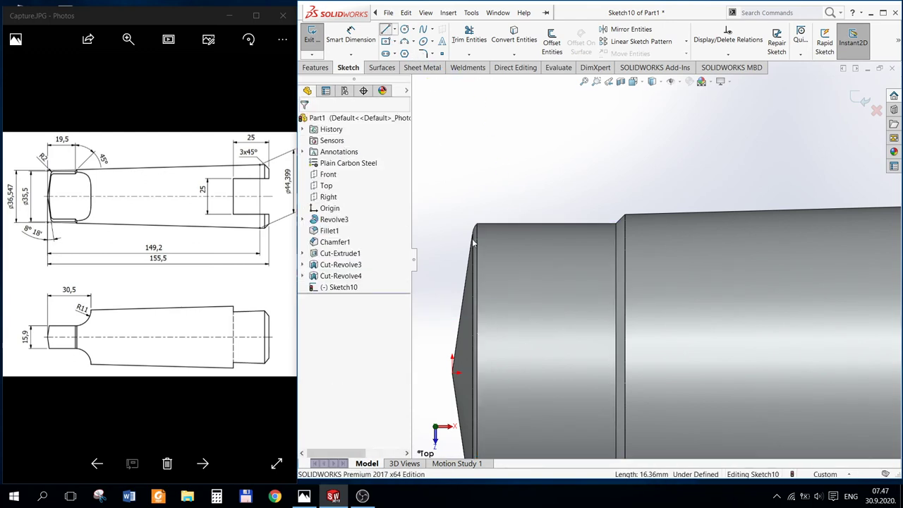
left_click(437, 301)
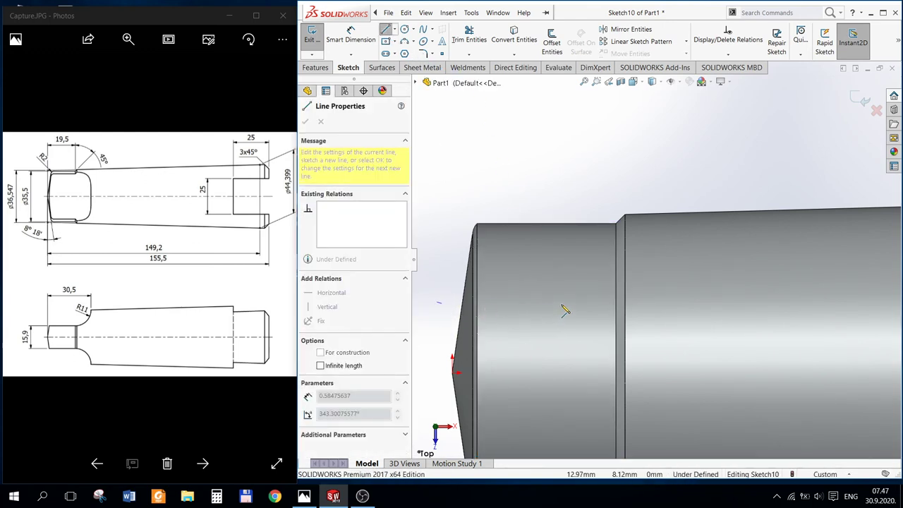
left_click(499, 302)
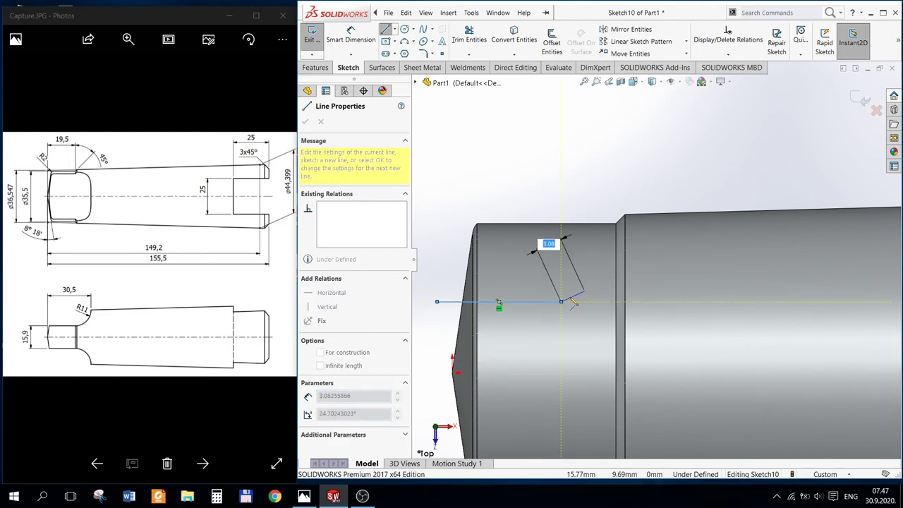
left_click(562, 302)
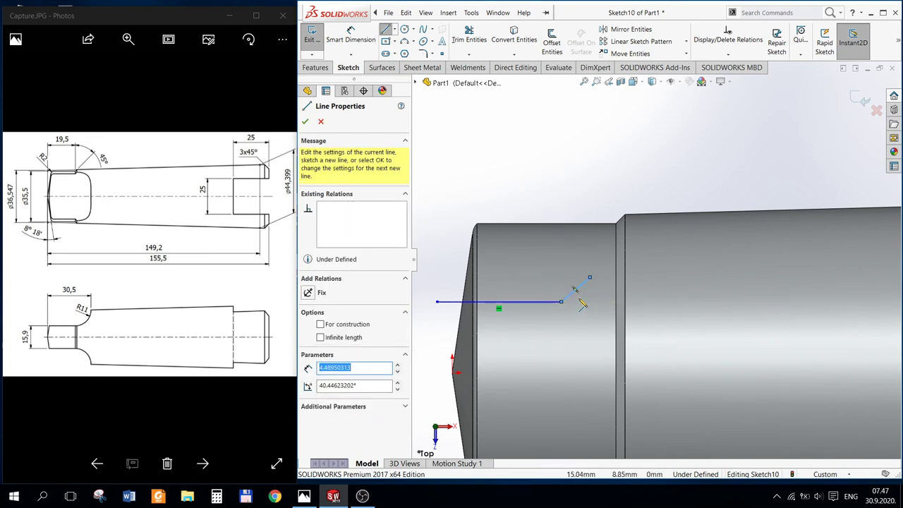
key("Escape")
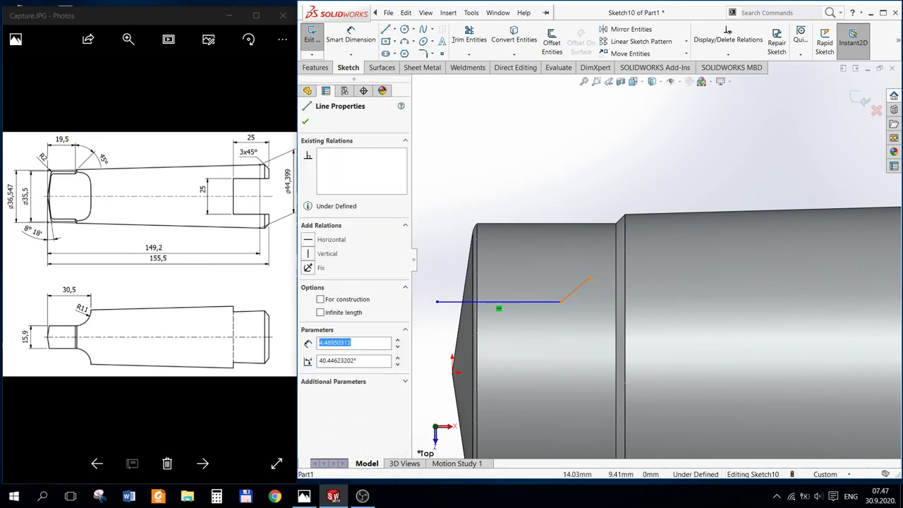
Add a circle tangent to the horizontal line and extend the line past it.
left_click(404, 29)
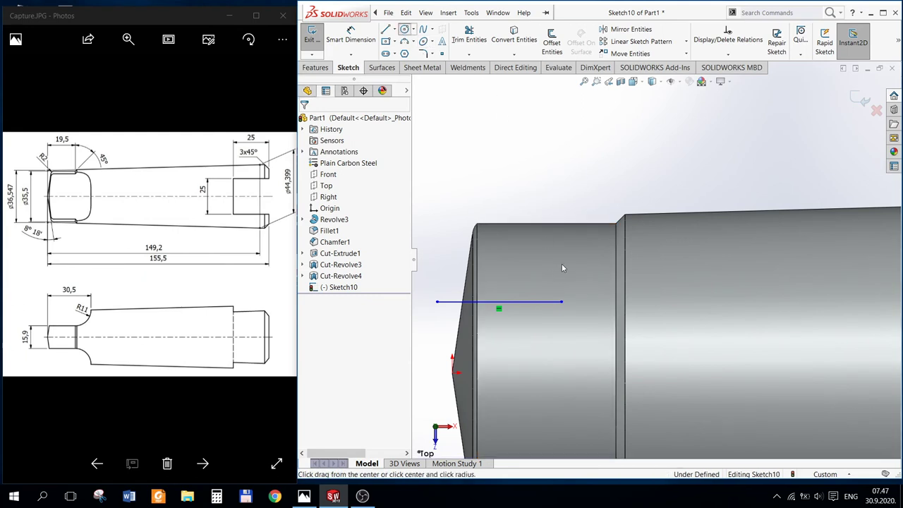
left_click(591, 265)
left_click(590, 285)
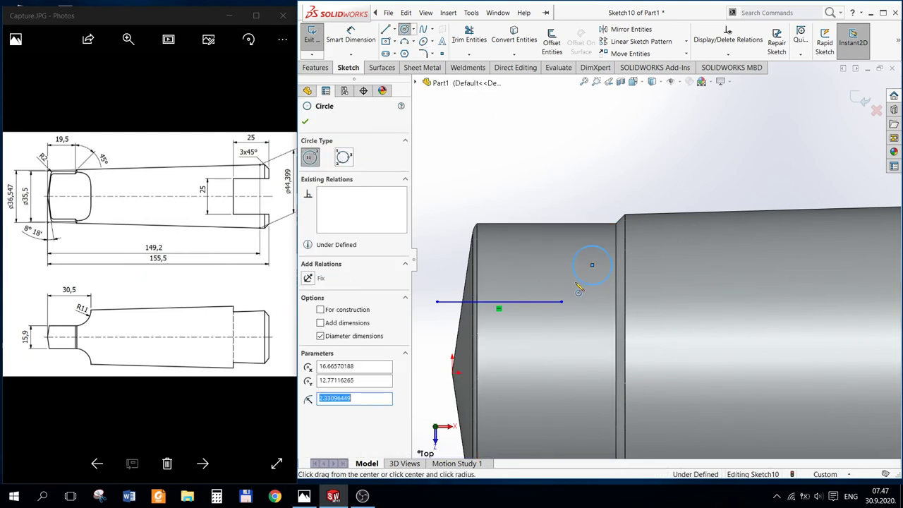
key("Escape")
left_click(594, 287)
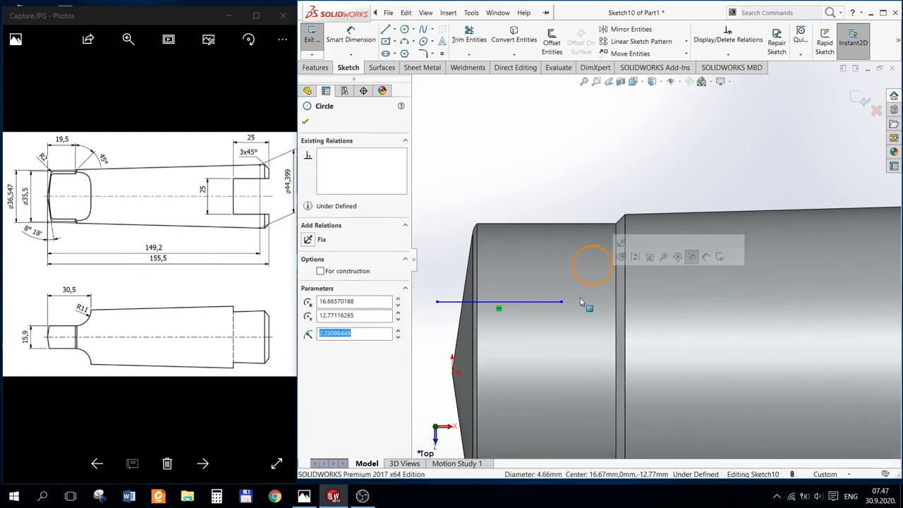
left_click(556, 303, "ctrl")
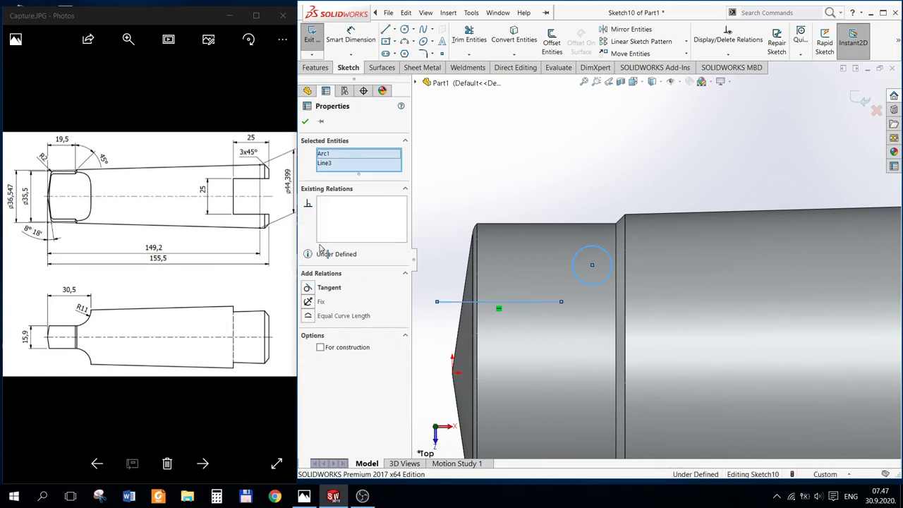
key("Escape")
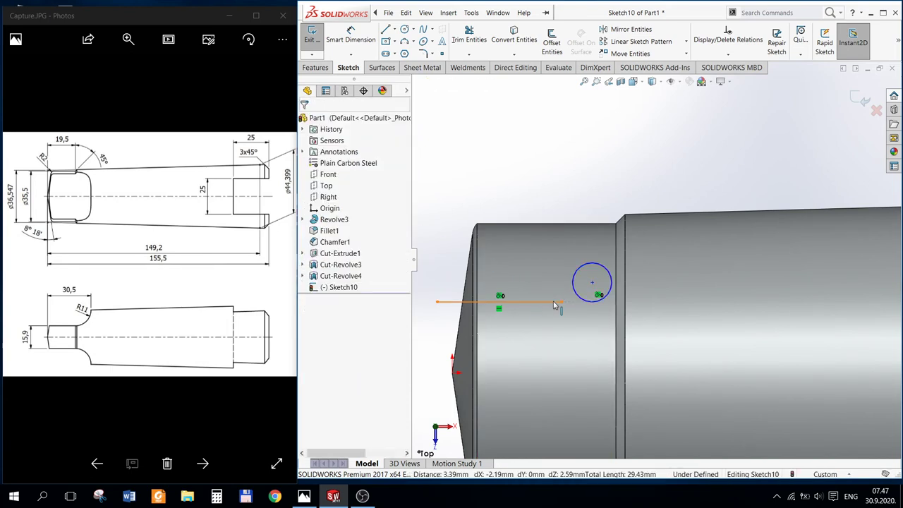
left_click(560, 302)
left_click_drag(656, 311, 635, 311)
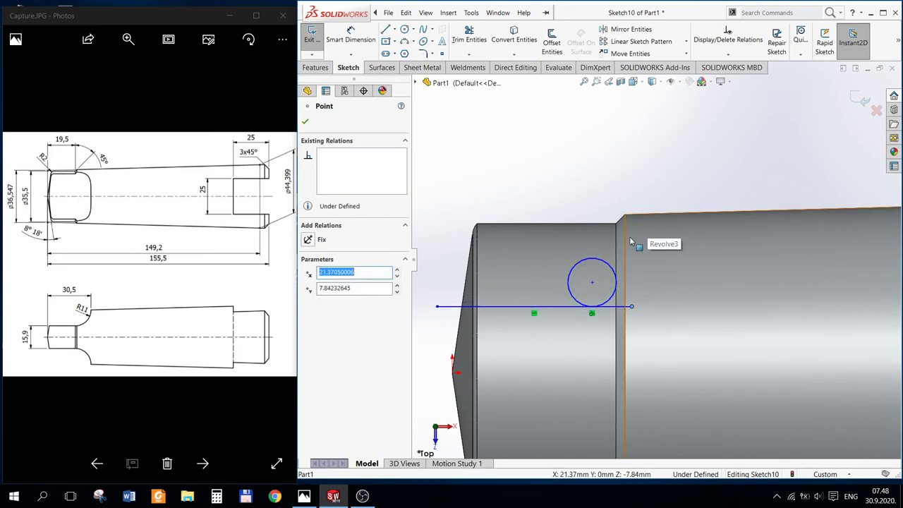
Draw a short angled line stretched across the circle's top.
left_click(385, 28)
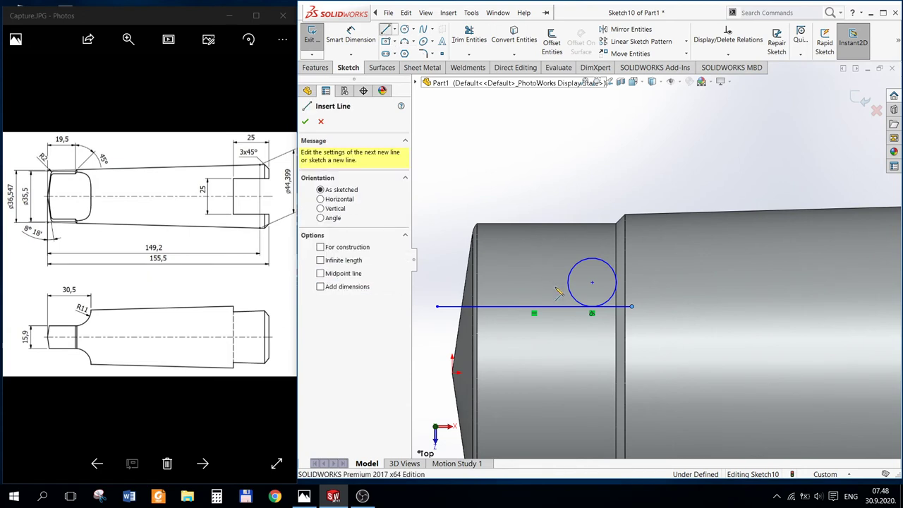
key("Escape")
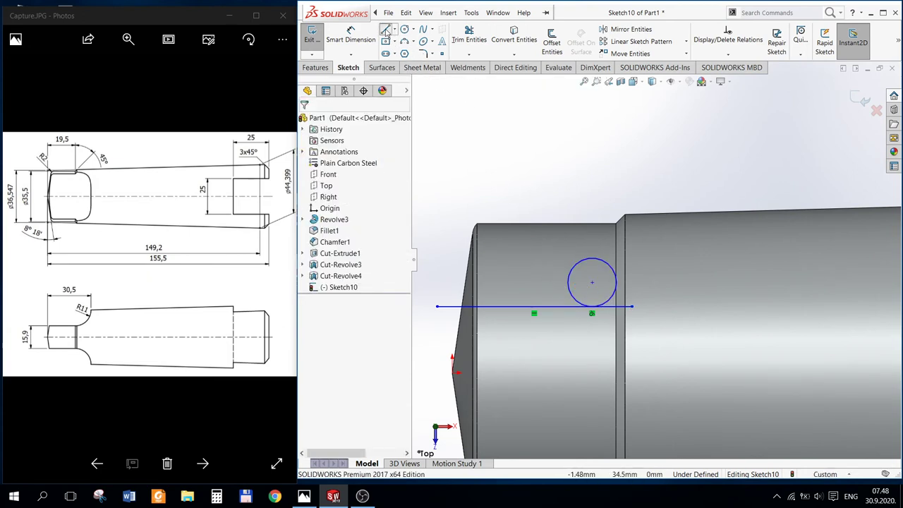
left_click(385, 32)
left_click(576, 287)
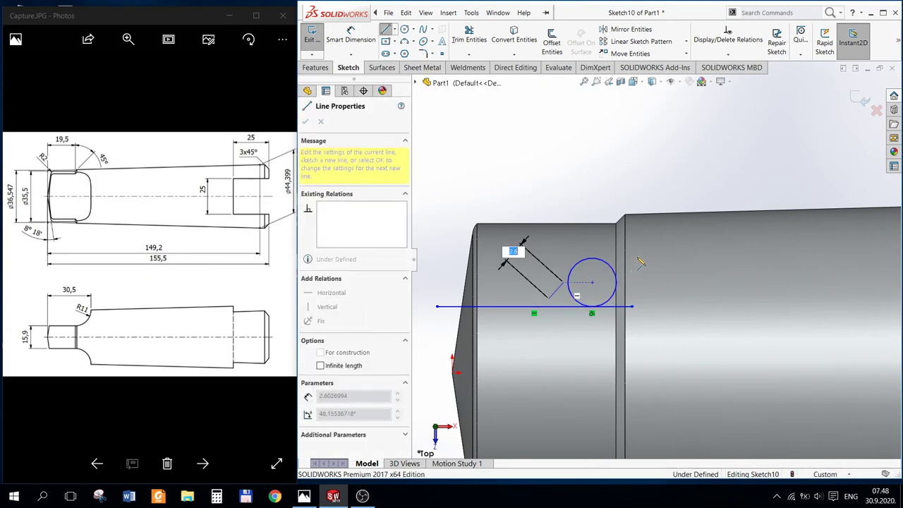
key("Escape")
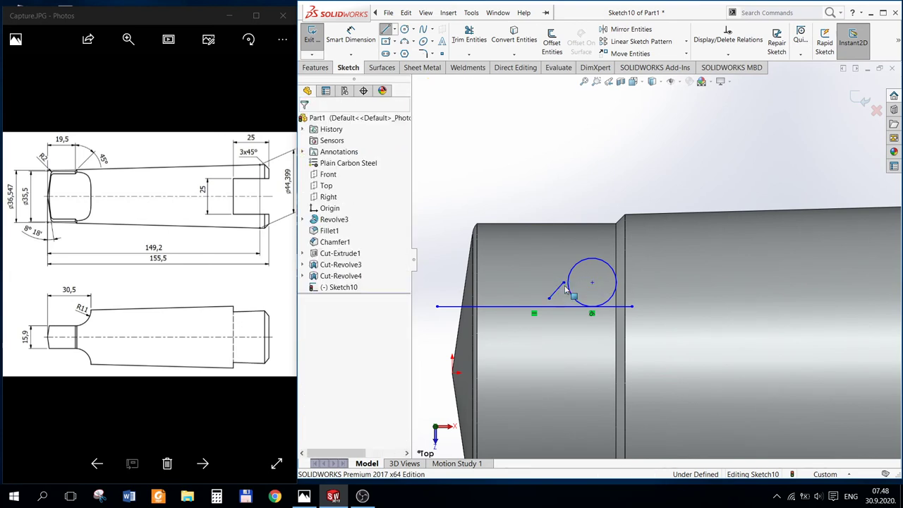
left_click(563, 282)
left_click_drag(563, 283, 643, 270)
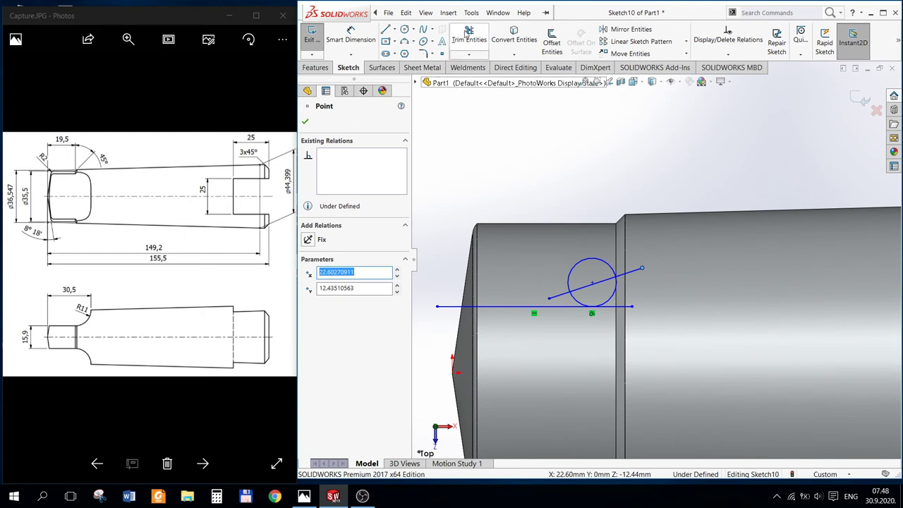
key("Escape")
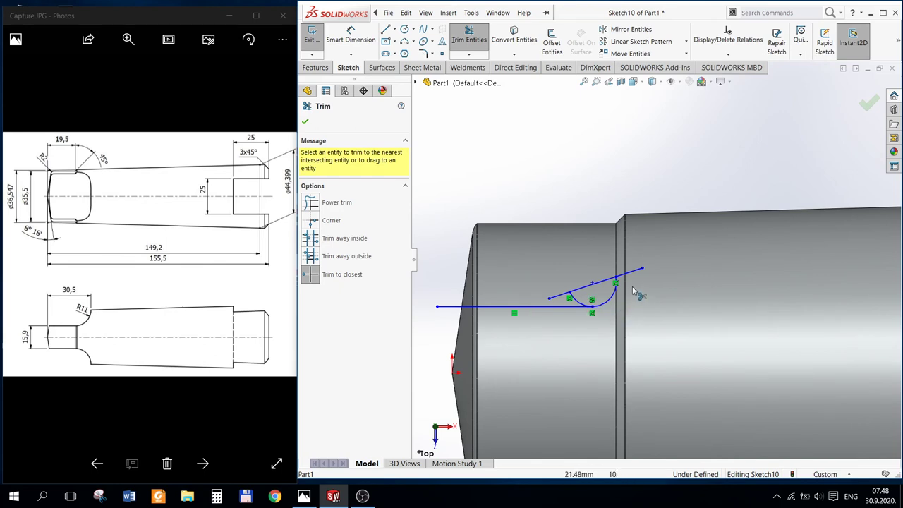
Delete the angled line and trim away the small leftover arc piece.
key("Escape")
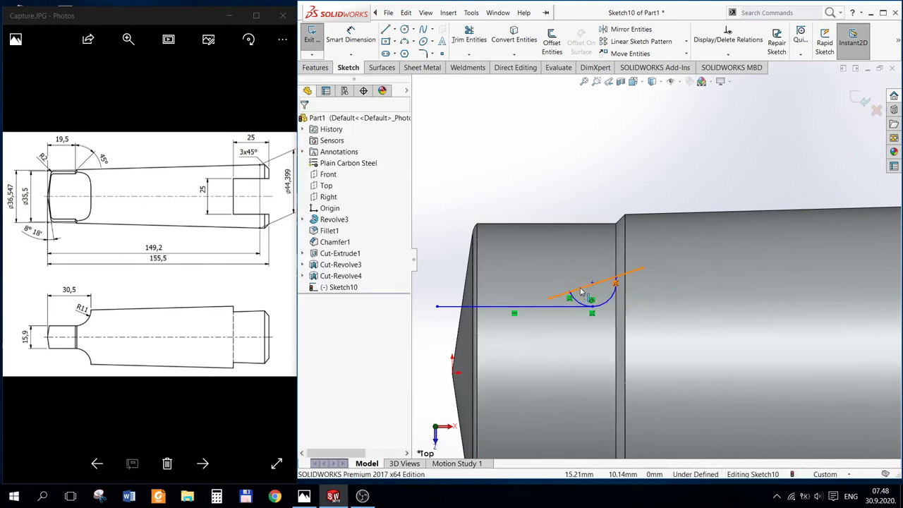
left_click(580, 289)
key("Delete")
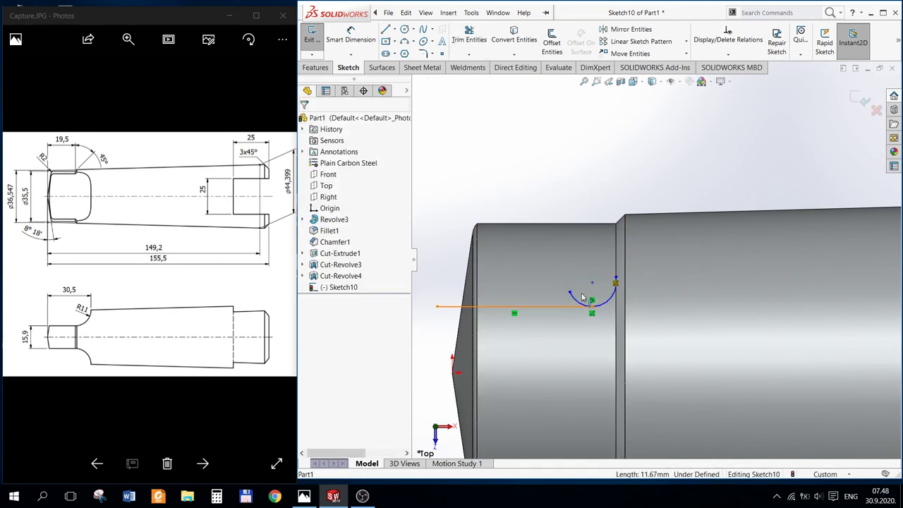
left_click(469, 36)
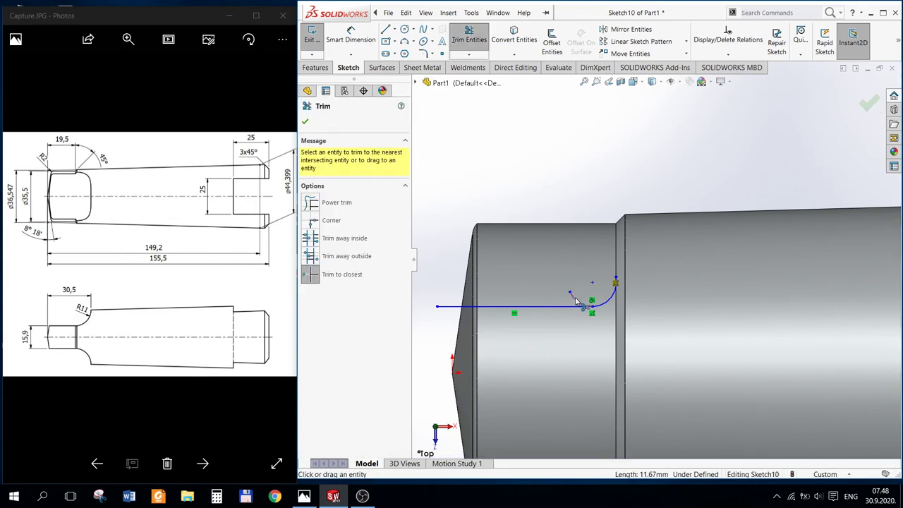
left_click(575, 302)
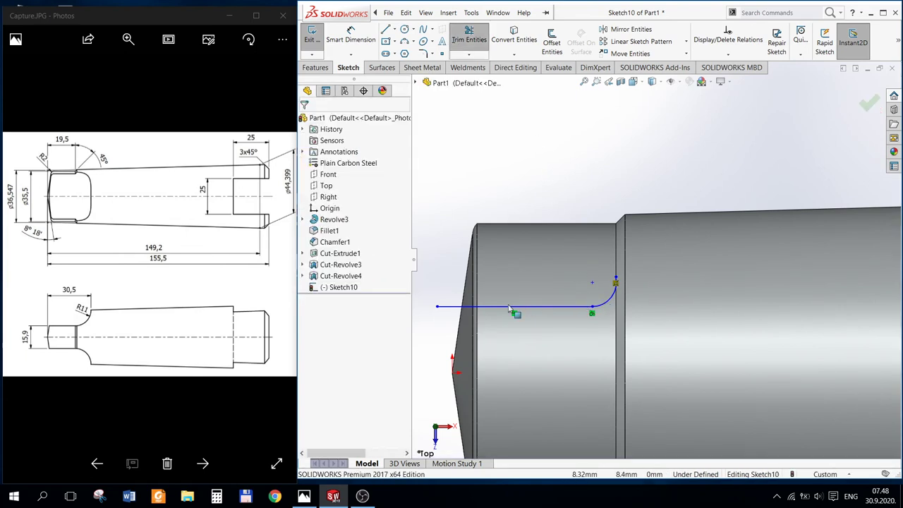
key("Escape")
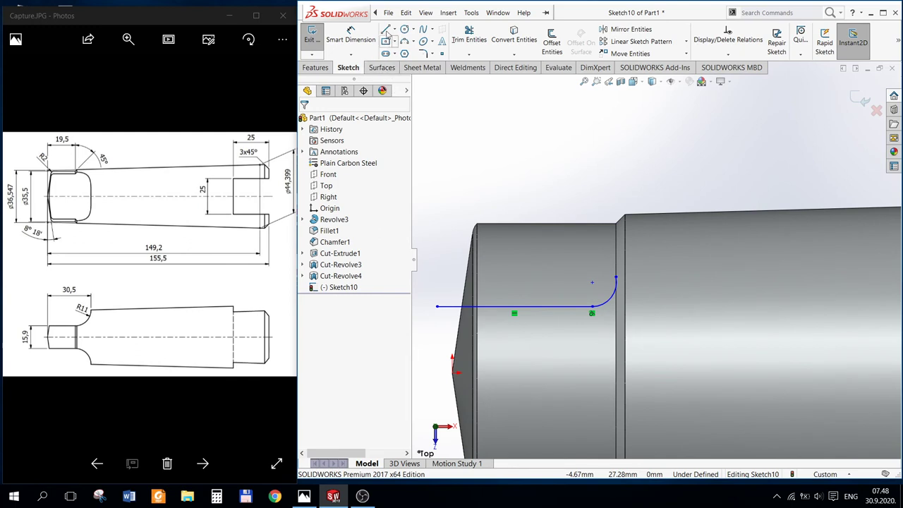
Draw a vertical line at the shaft's left end and stretch the arc's end upward.
left_click(453, 372)
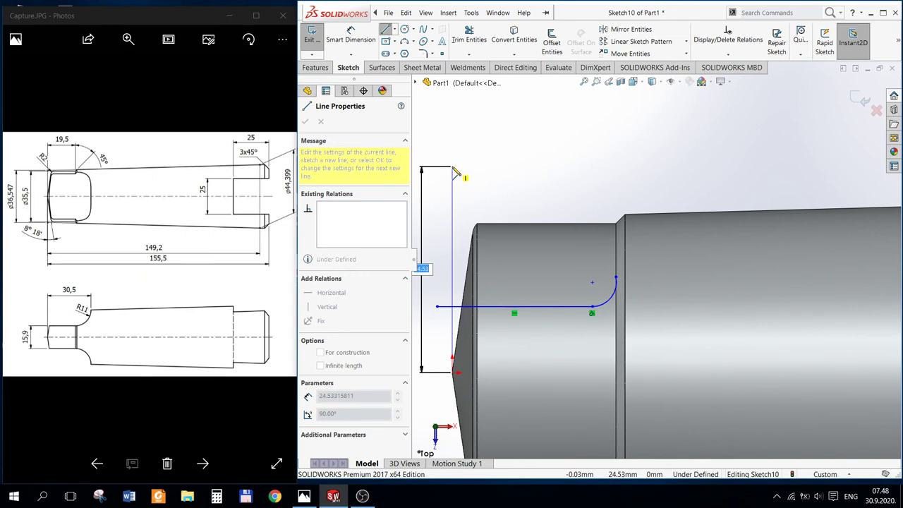
double_click(453, 168)
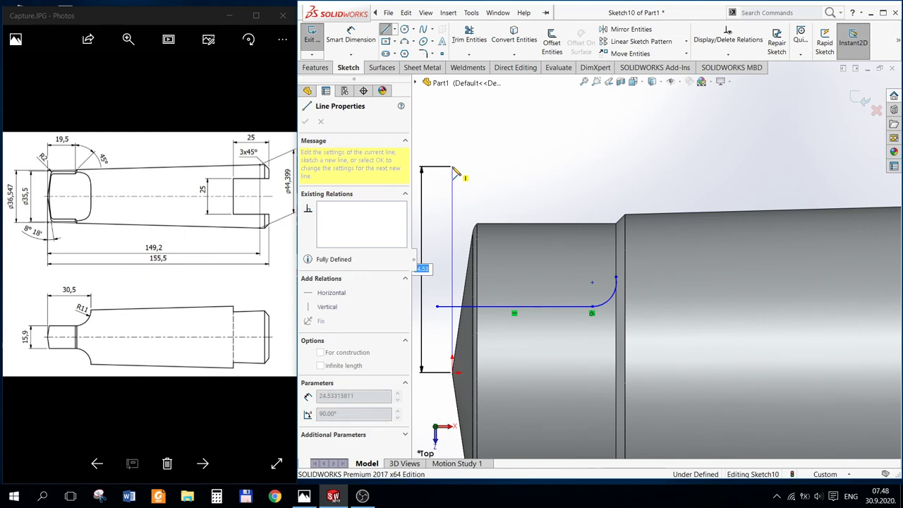
key("Escape")
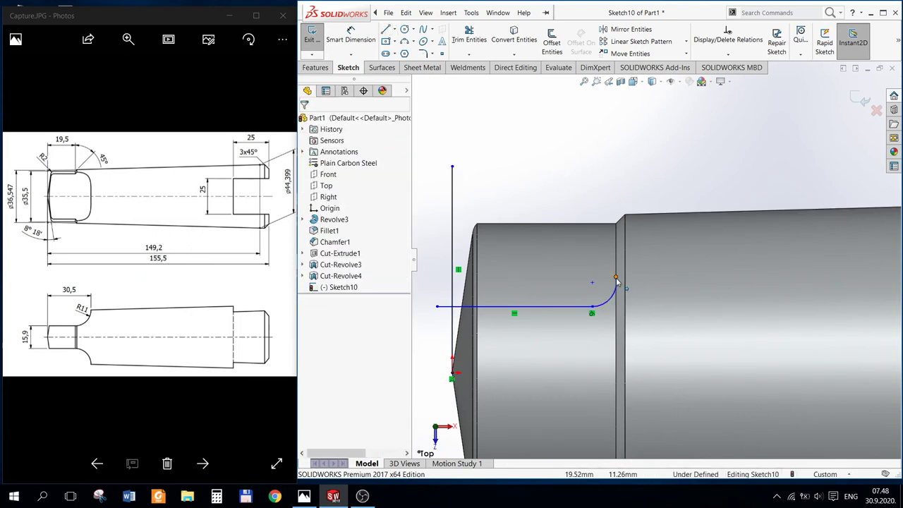
mouse_move(616, 277)
left_mouse_down()
mouse_move(669, 207)
mouse_move(670, 186)
left_mouse_up()
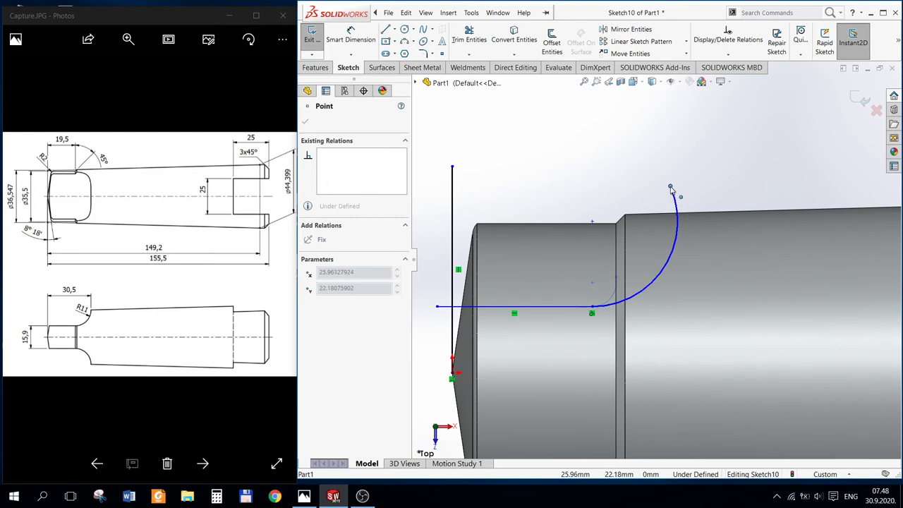
key("Escape")
Trim the horizontal line's left stub at the vertical line.
left_click(468, 35)
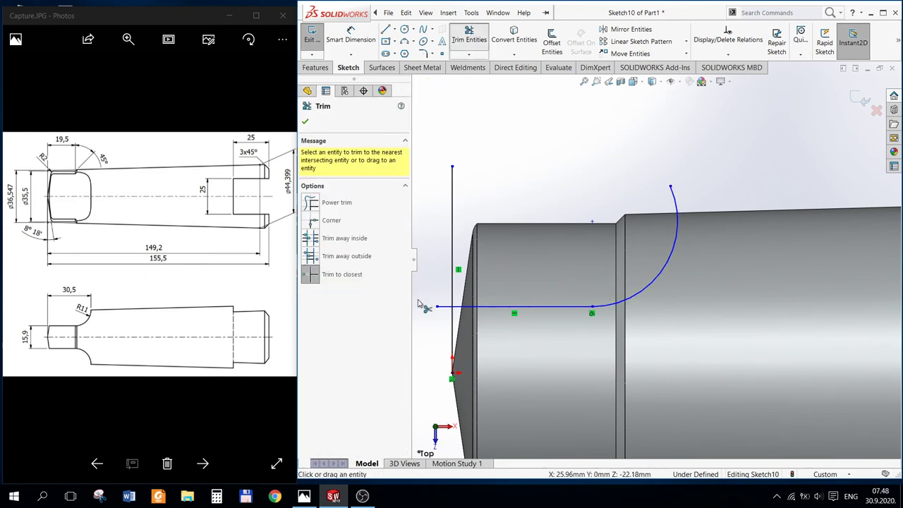
left_click(444, 307)
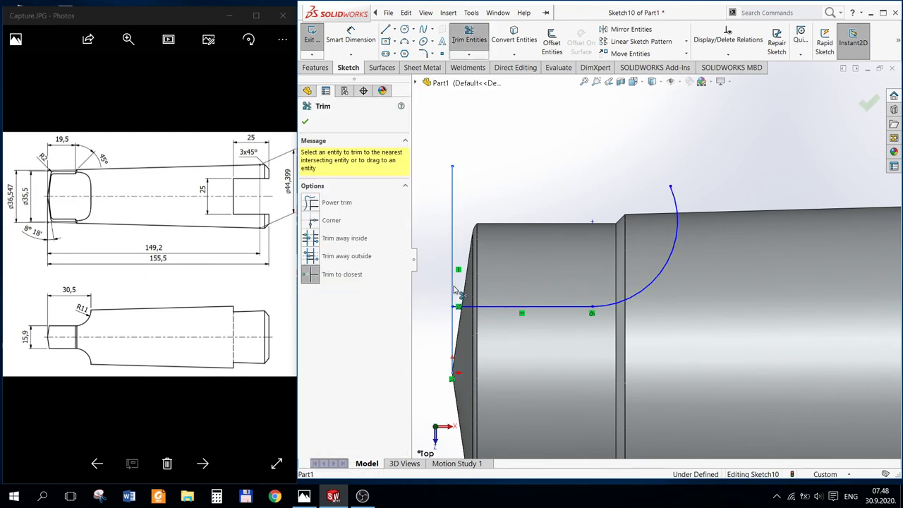
left_click(454, 289)
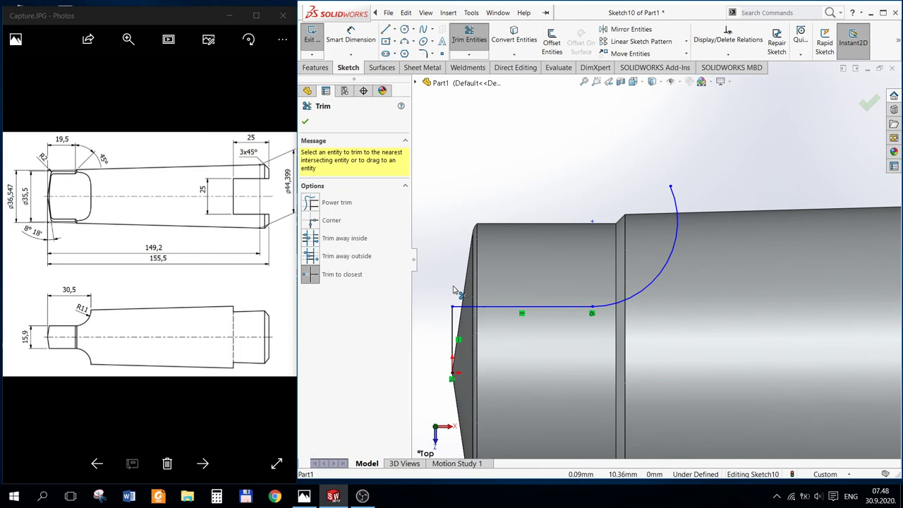
key("ctrl+z")
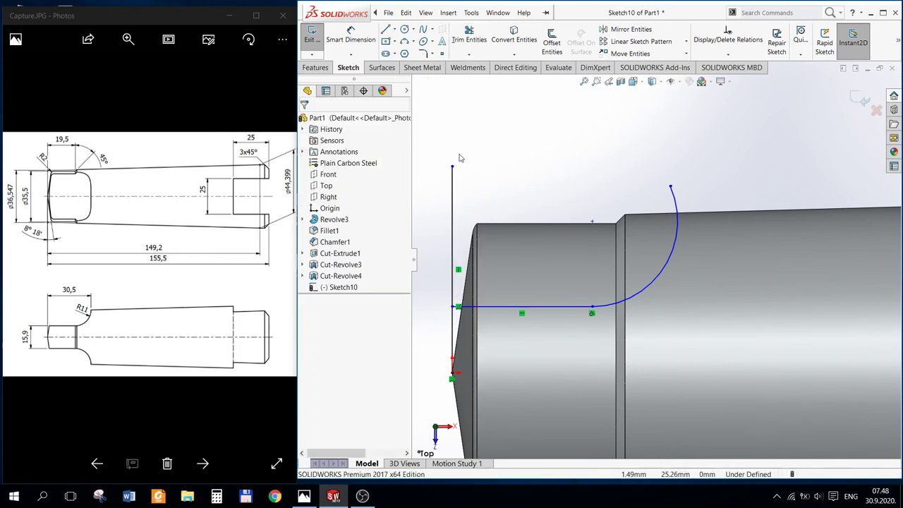
Draw the top horizontal line from the vertical line's top across the profile.
left_click(385, 29)
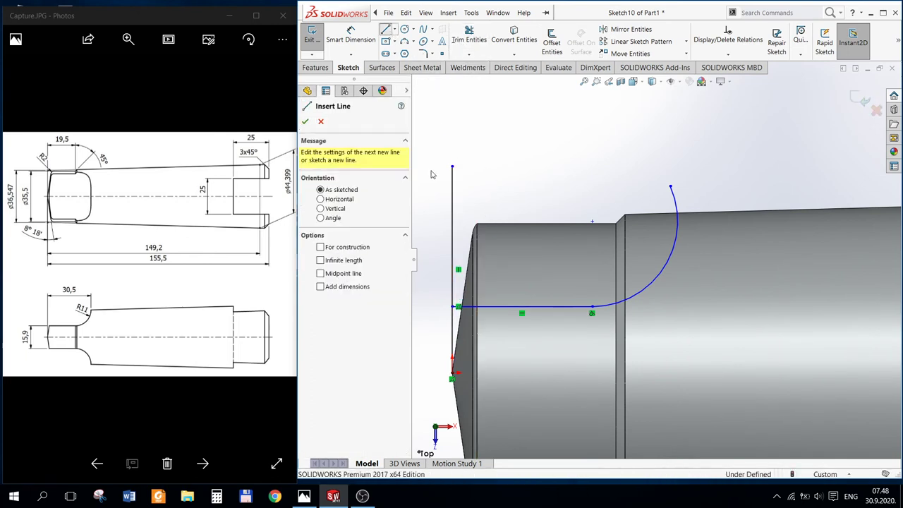
left_click(434, 179)
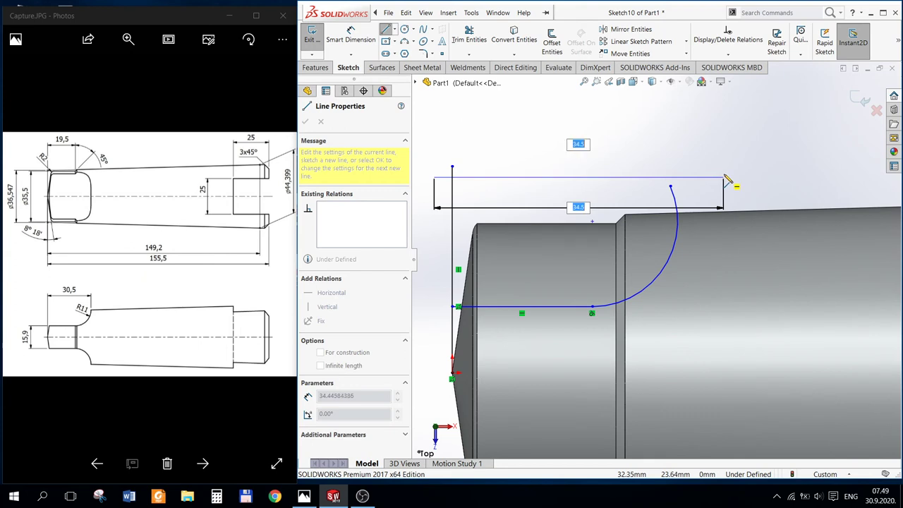
double_click(722, 177)
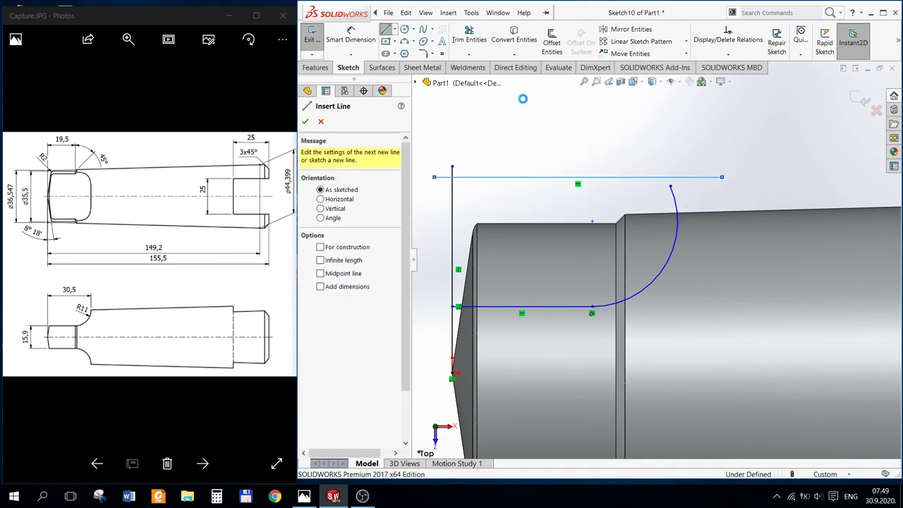
key("Escape")
Trim the vertical line's stubs above the top line and below the bottom line.
left_click(469, 39)
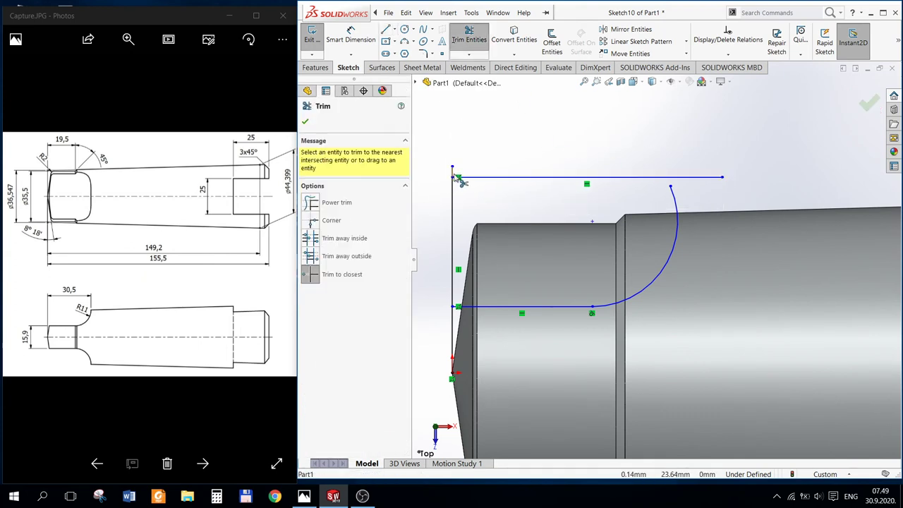
left_click(452, 172)
key("Escape")
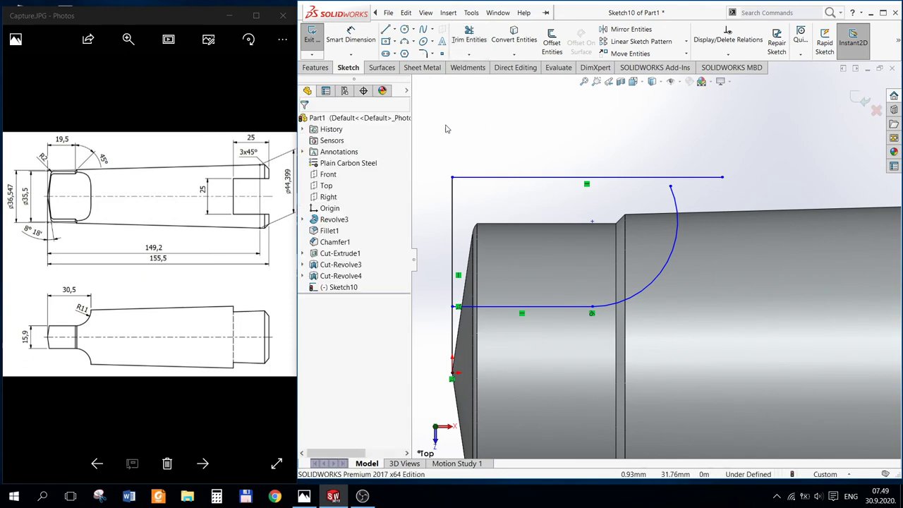
left_click(469, 39)
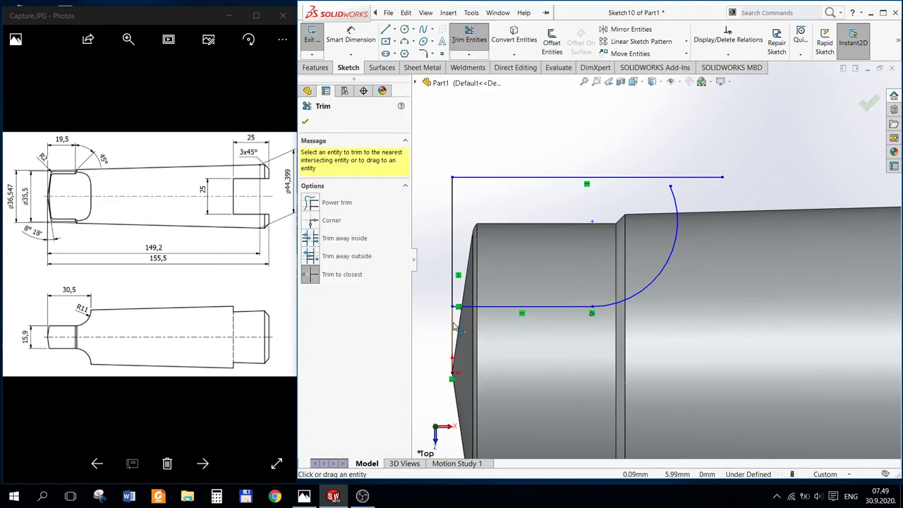
left_click(452, 342)
key("Escape")
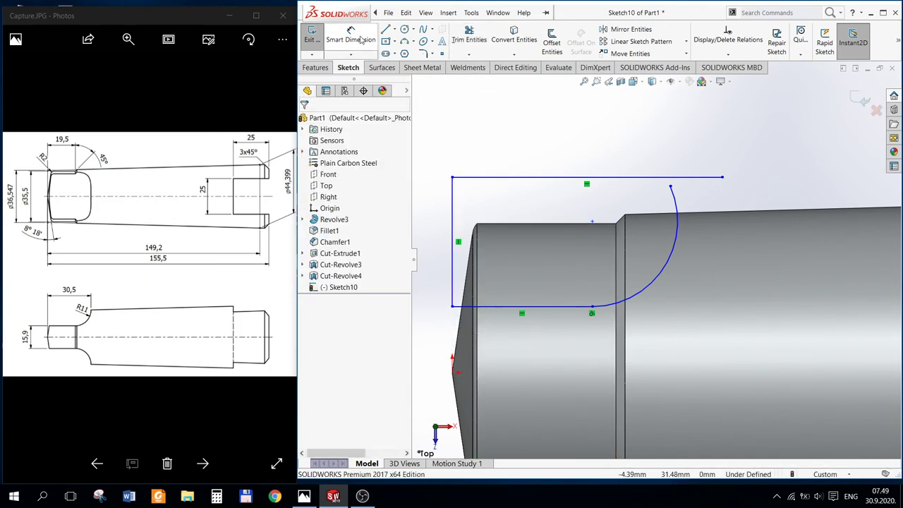
Draw a short axis line along the shaft from the origin.
left_click(385, 30)
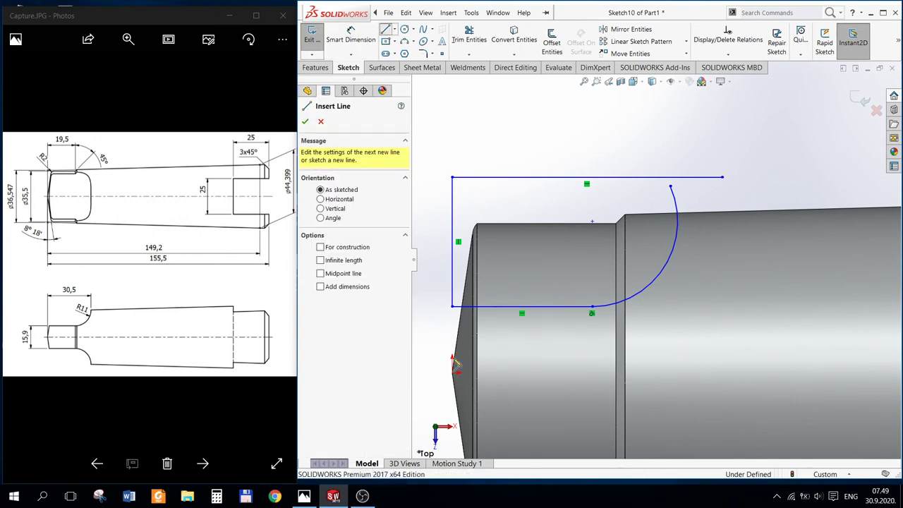
left_click_drag(452, 373, 522, 373)
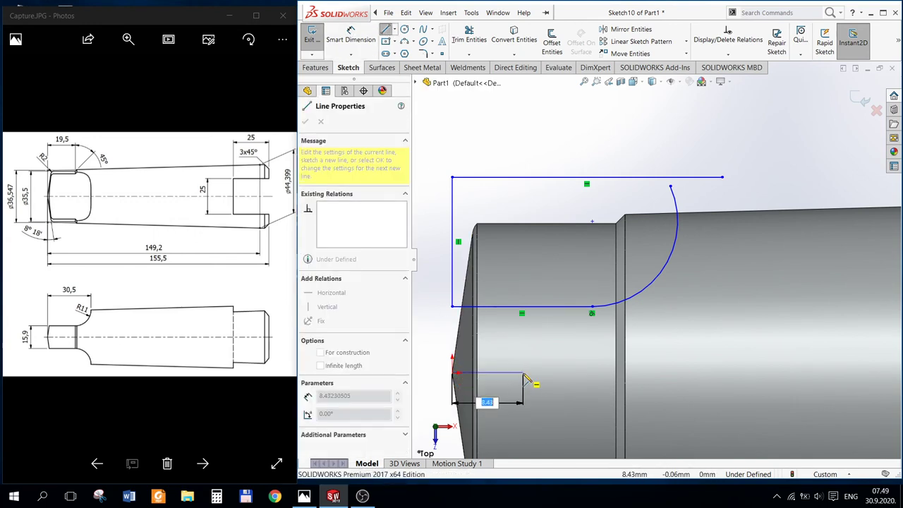
key("Escape")
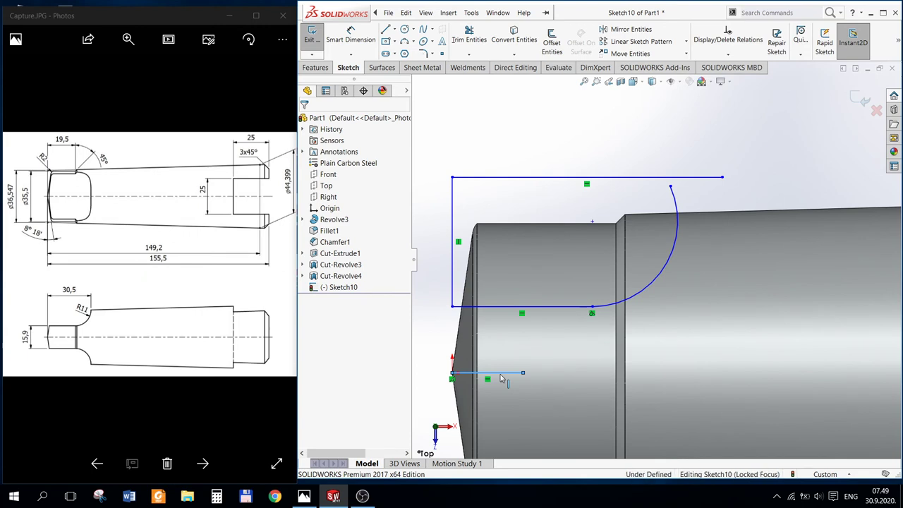
left_click(449, 319)
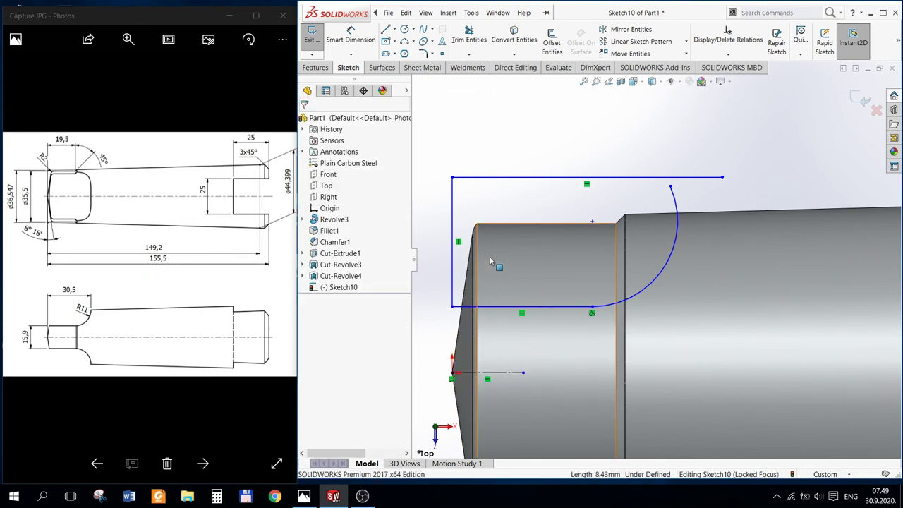
Dimension the bottom line to the axis as a diameter, correcting 35.50 to 15.90.
left_click(351, 39)
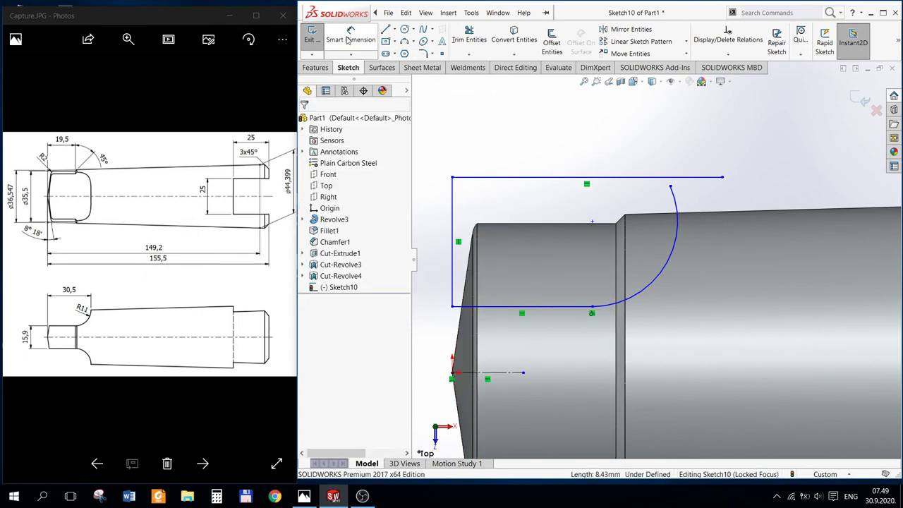
left_click(494, 308)
left_click(487, 373)
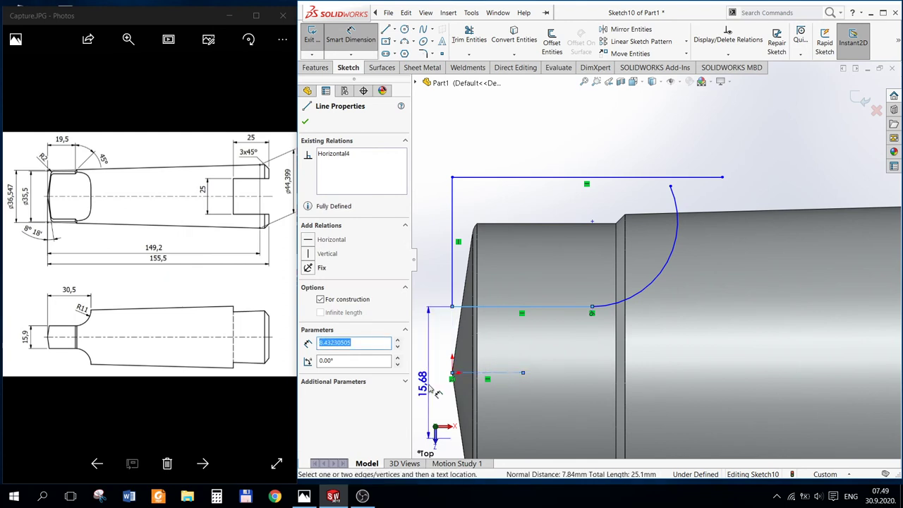
left_click(436, 392)
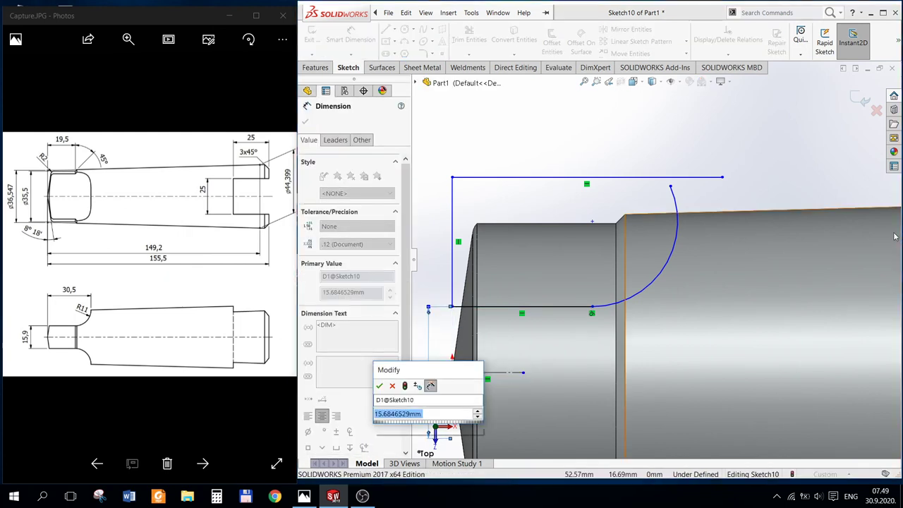
type("35,5")
key("Return")
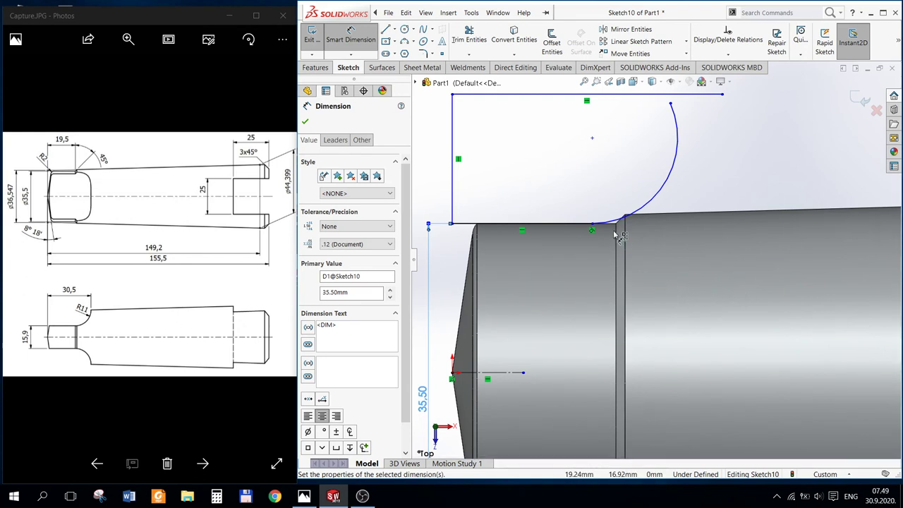
scroll(642, 235, "down", 2)
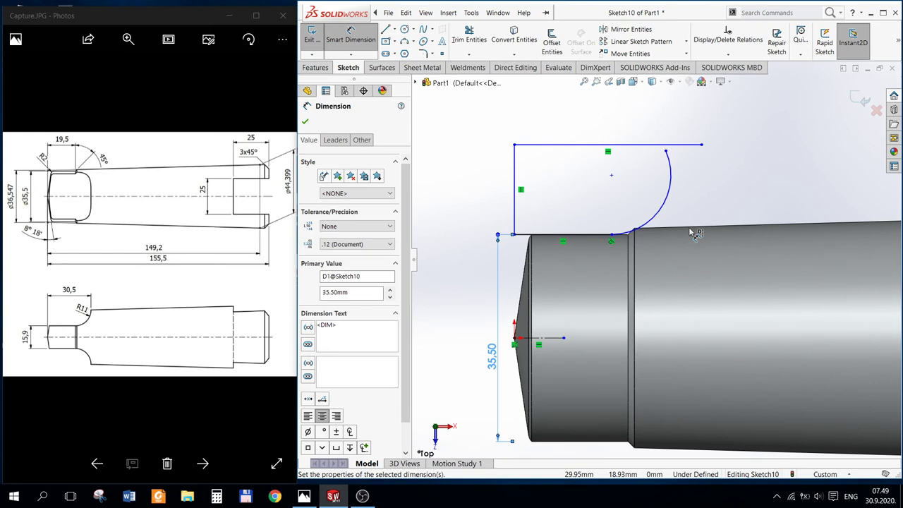
scroll(709, 279, "down", 2)
scroll(714, 277, "down", 2)
scroll(712, 274, "down", 1)
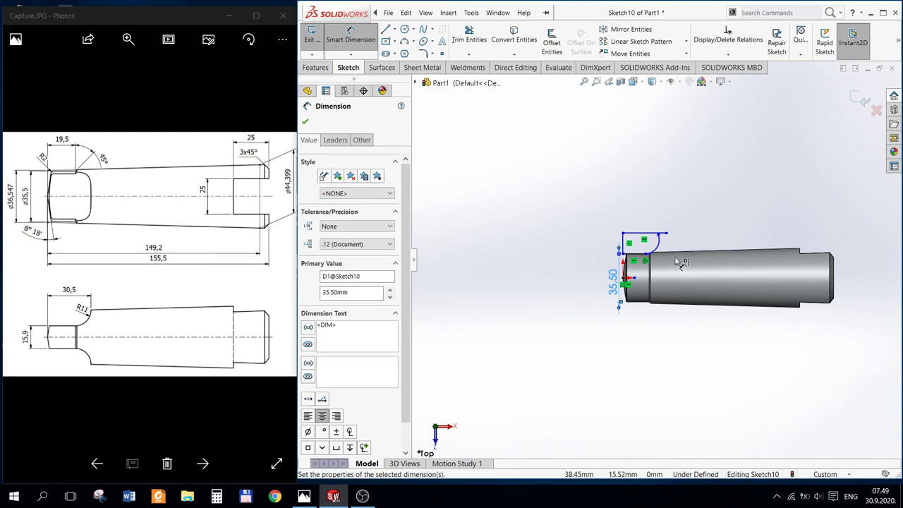
scroll(621, 282, "up", 1)
scroll(564, 310, "up", 2)
scroll(549, 325, "up", 2)
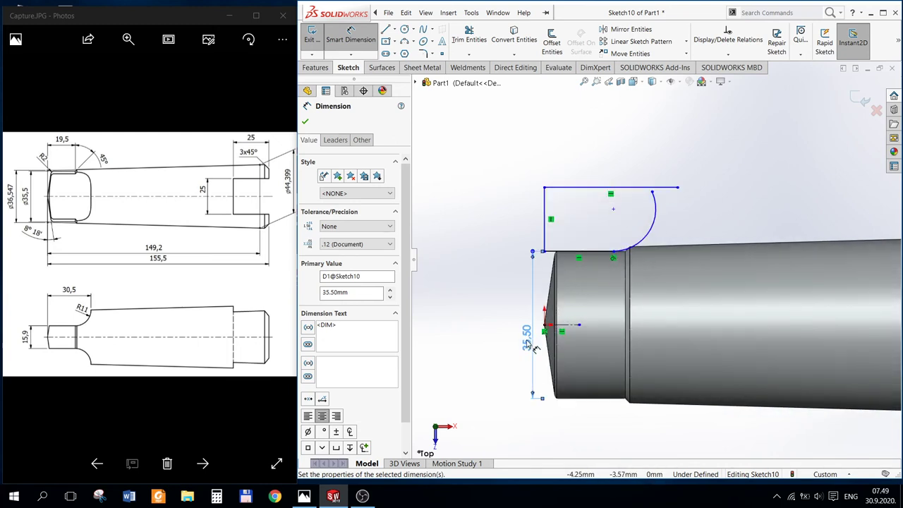
left_click(531, 344)
type("15")
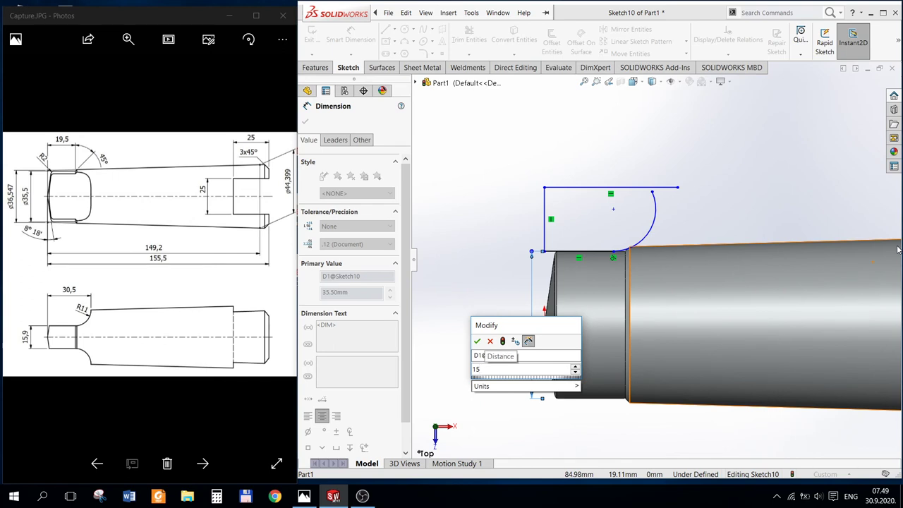
type(".9")
key("Return")
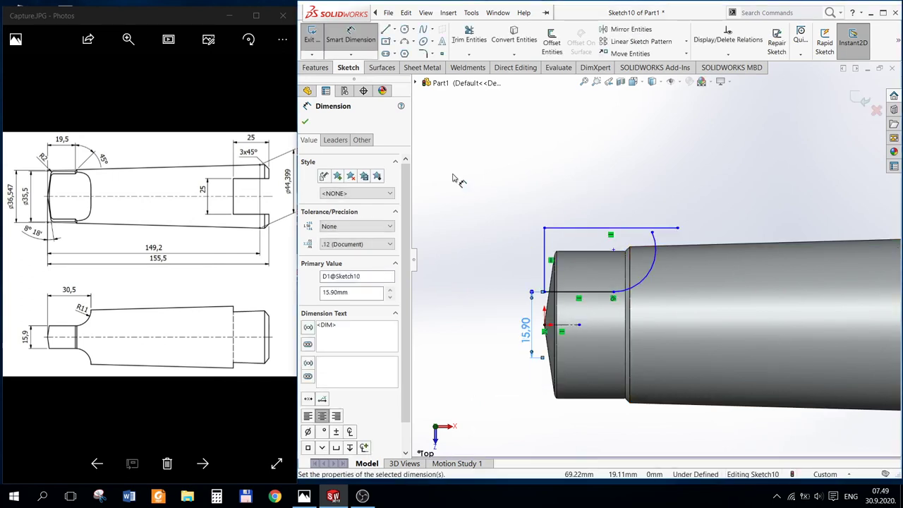
scroll(645, 254, "up", 2)
key("Escape")
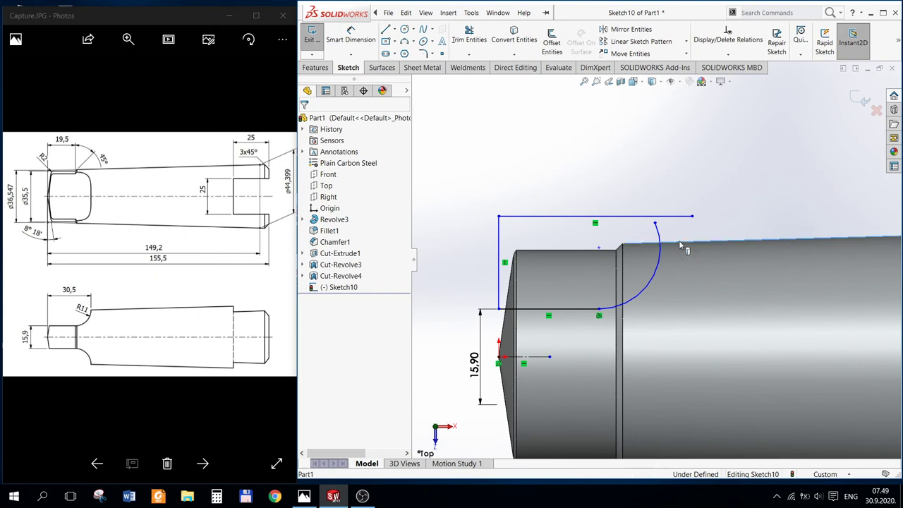
Make the arc's upper end coincident with the shaft edge and dimension it 30.50 from the vertical line.
left_click(655, 224)
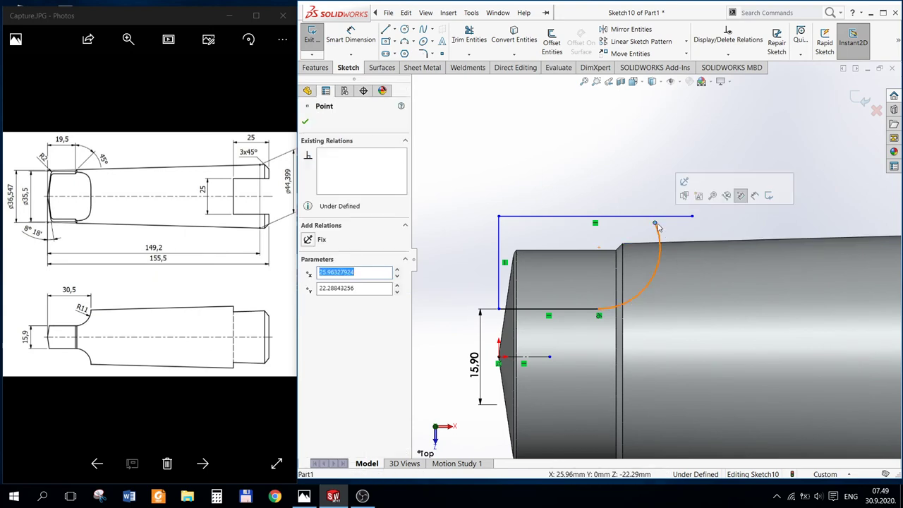
left_click(690, 242, "ctrl")
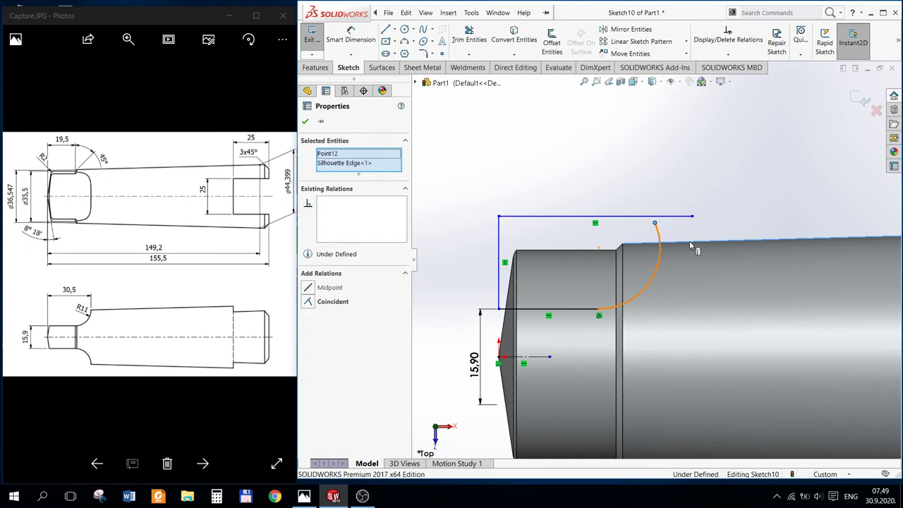
left_click(308, 301)
left_click(350, 35)
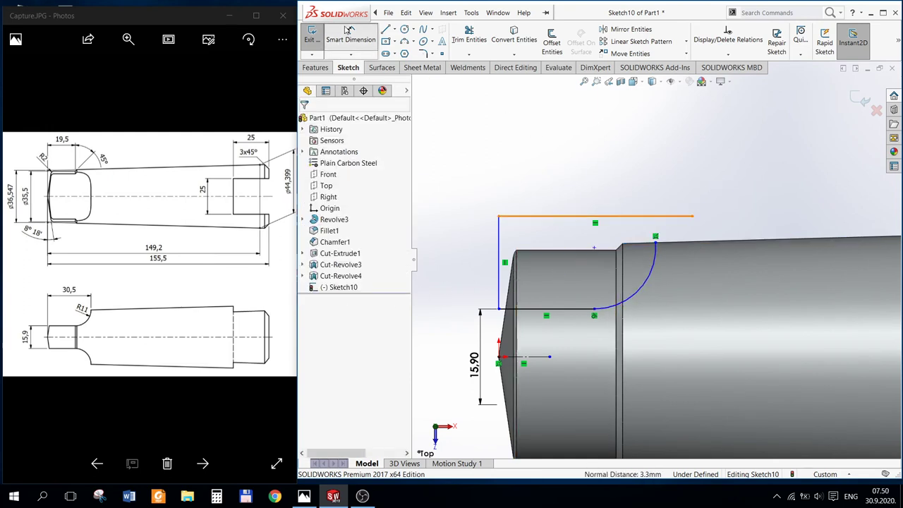
left_click(655, 243)
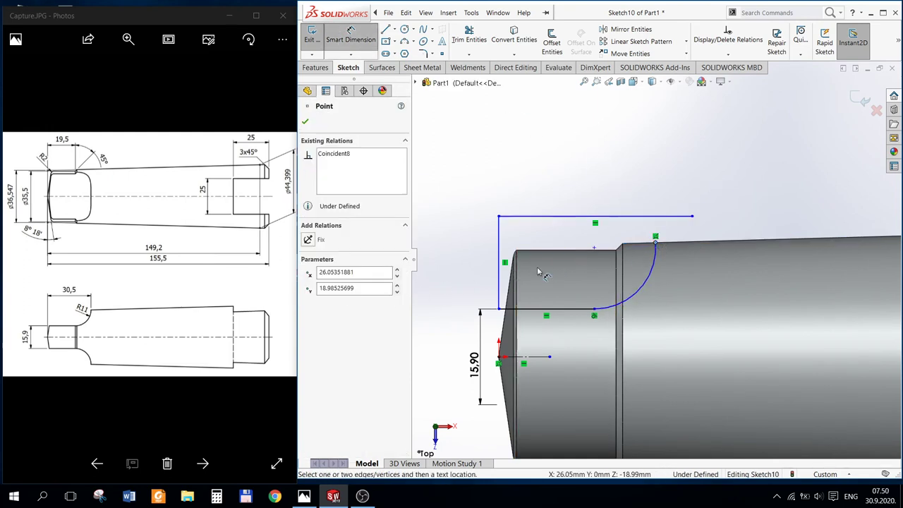
left_click(501, 273)
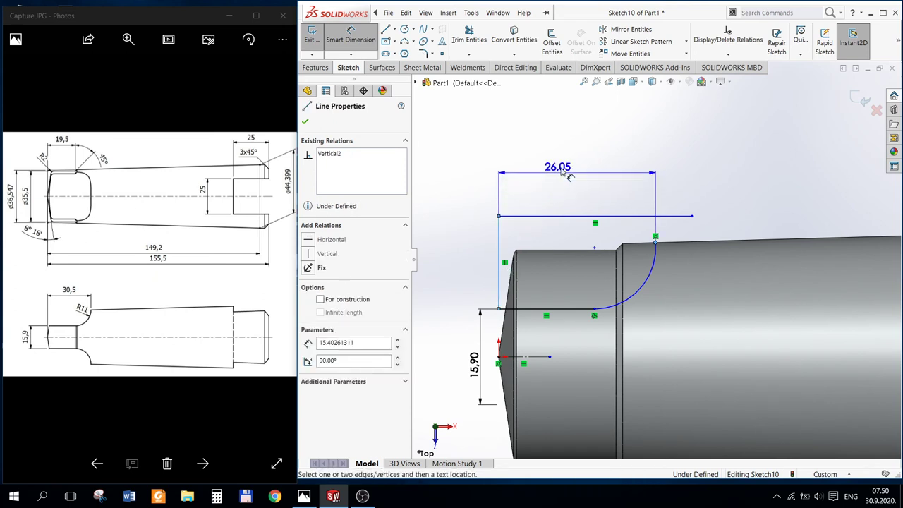
left_click(564, 161)
type("30.5")
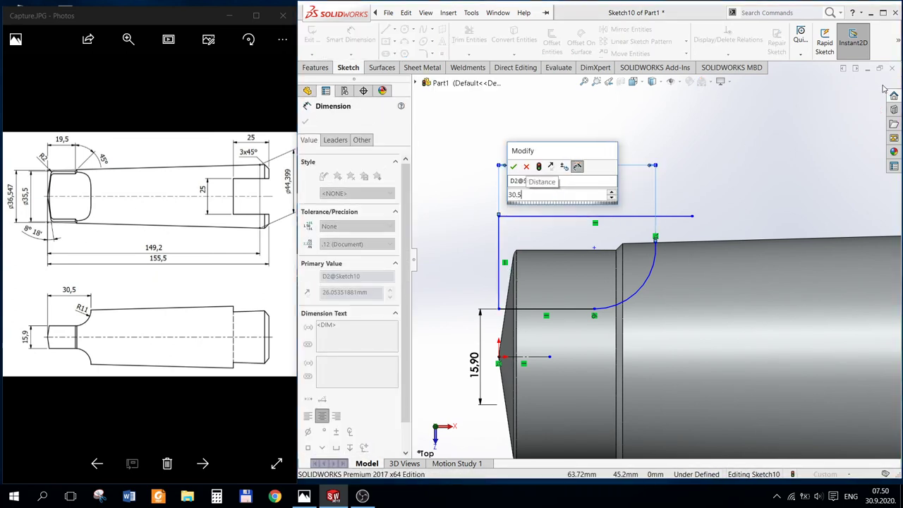
key("Return")
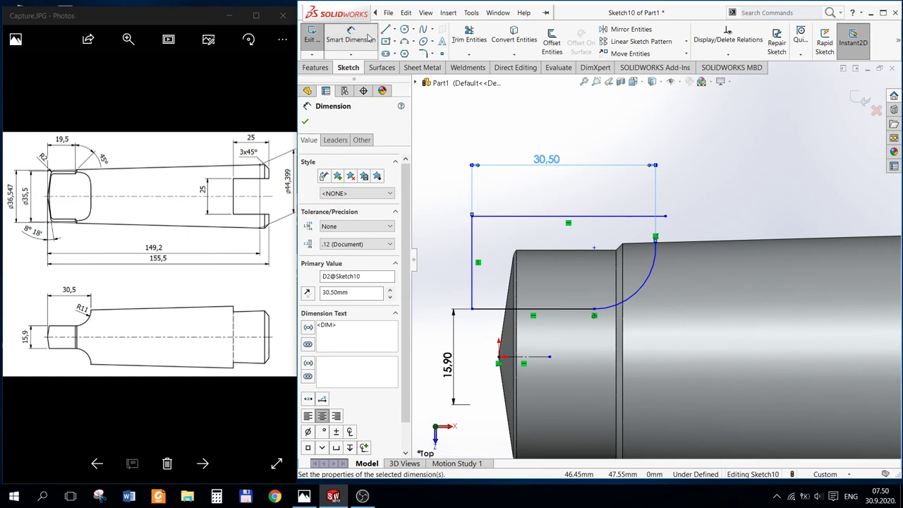
key("Escape")
Draw a fixed vertical line from the arc's upper end to the top line.
left_click(469, 35)
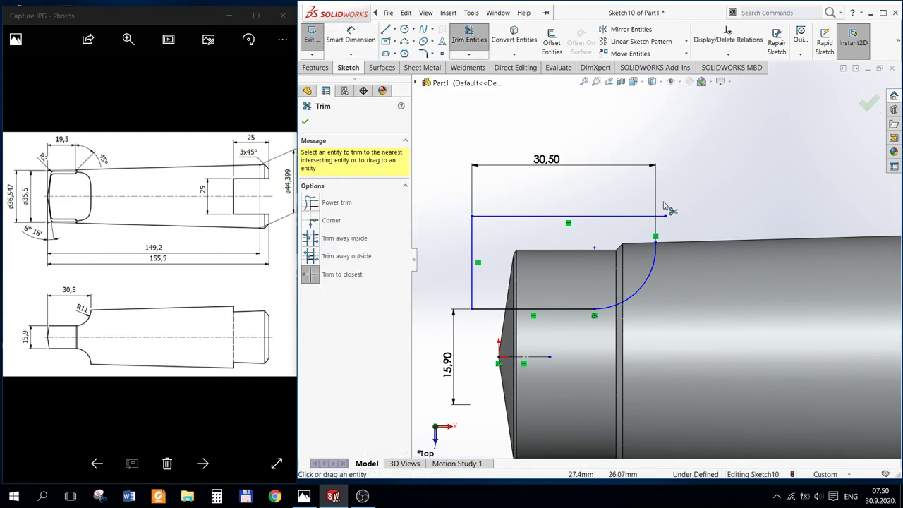
left_click(662, 217)
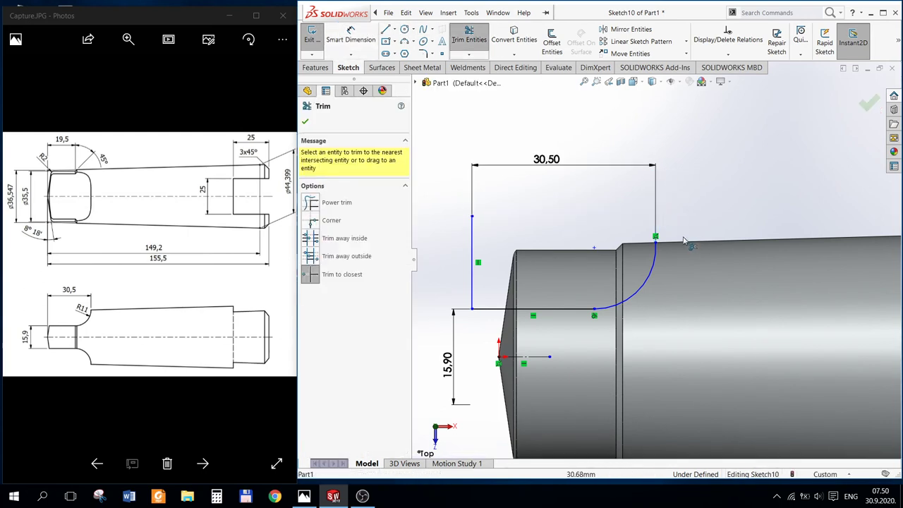
key("ctrl+z")
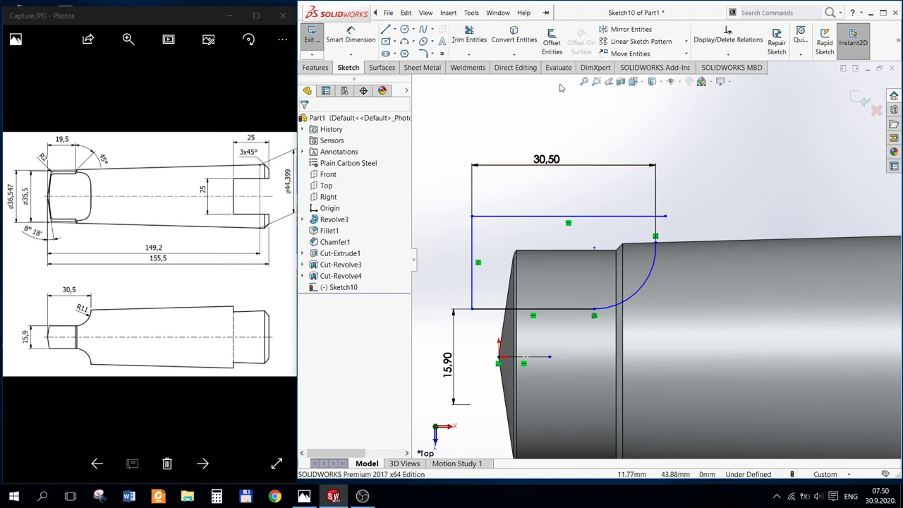
left_click(386, 31)
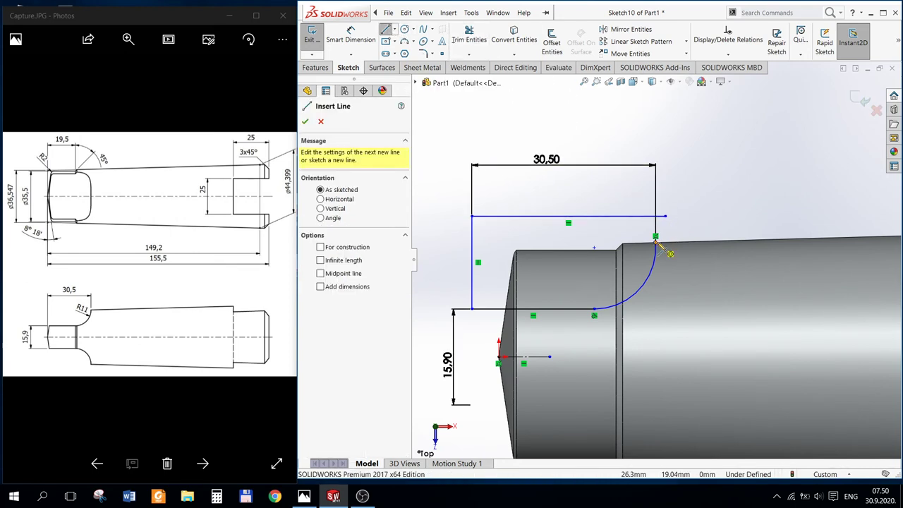
left_click(656, 244)
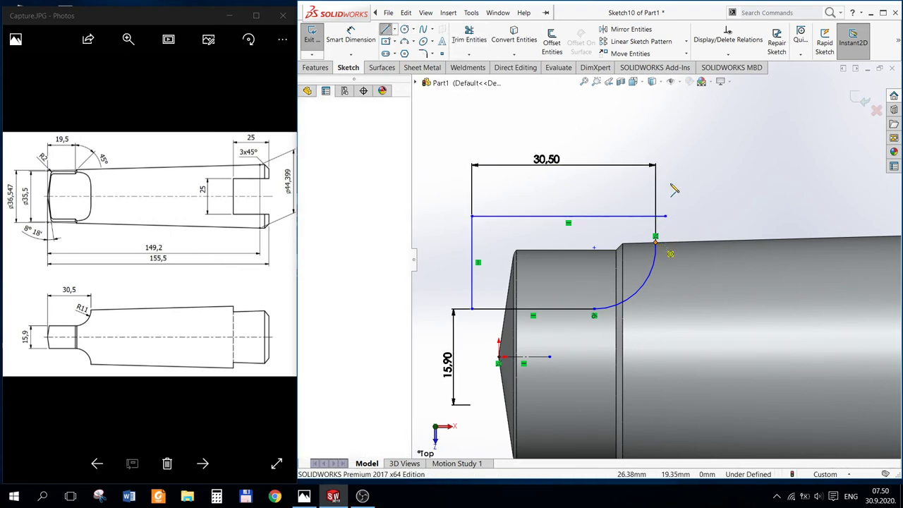
left_click(656, 126)
key("Escape")
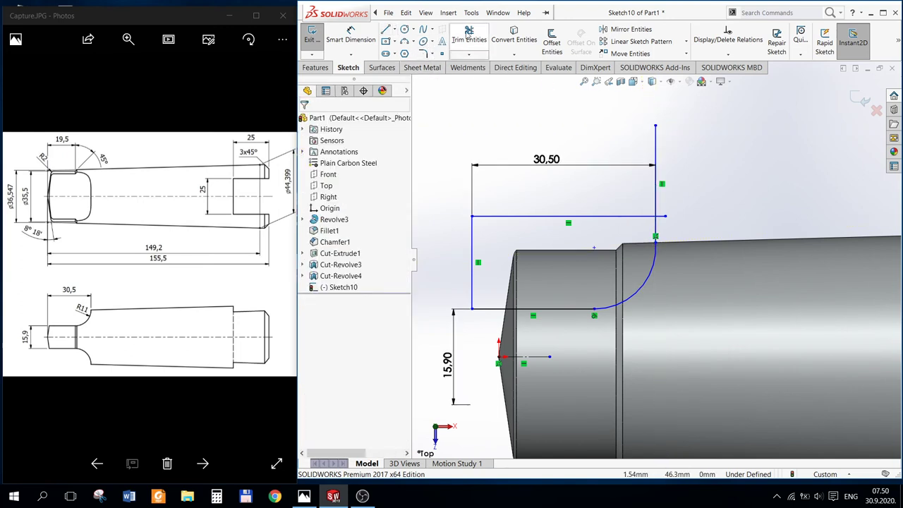
Trim the top line's stub and the vertical segment above the profile.
left_click(467, 35)
left_click(661, 217)
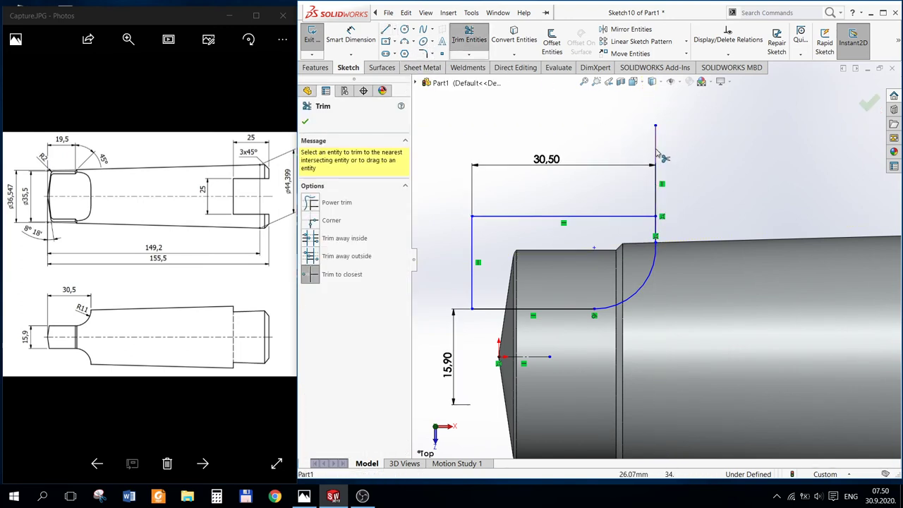
left_click(658, 150)
key("Escape")
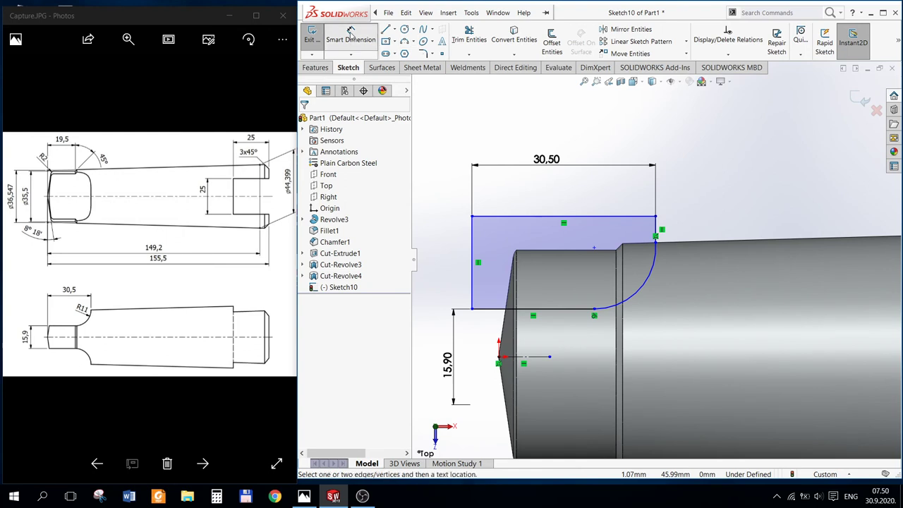
Shift the arc's lower endpoint right and make the left line coincident with the origin.
left_click_drag(594, 308, 607, 301)
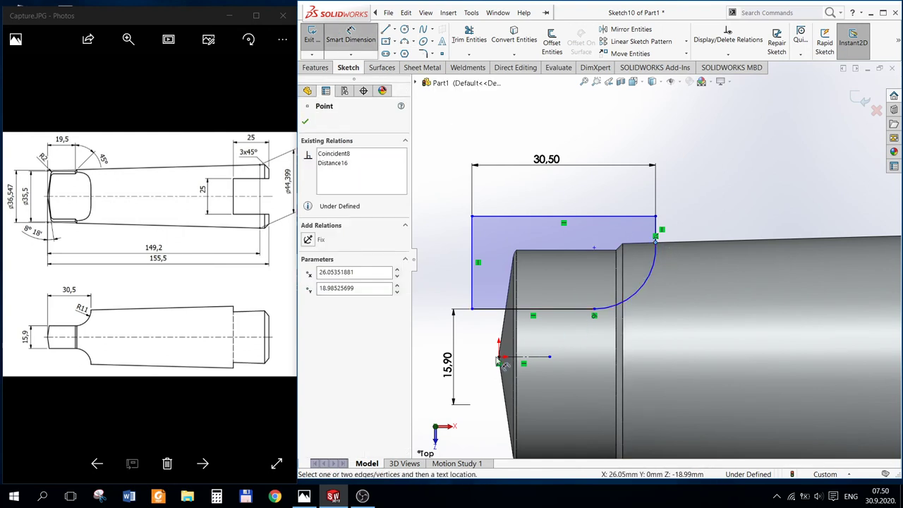
key("Escape")
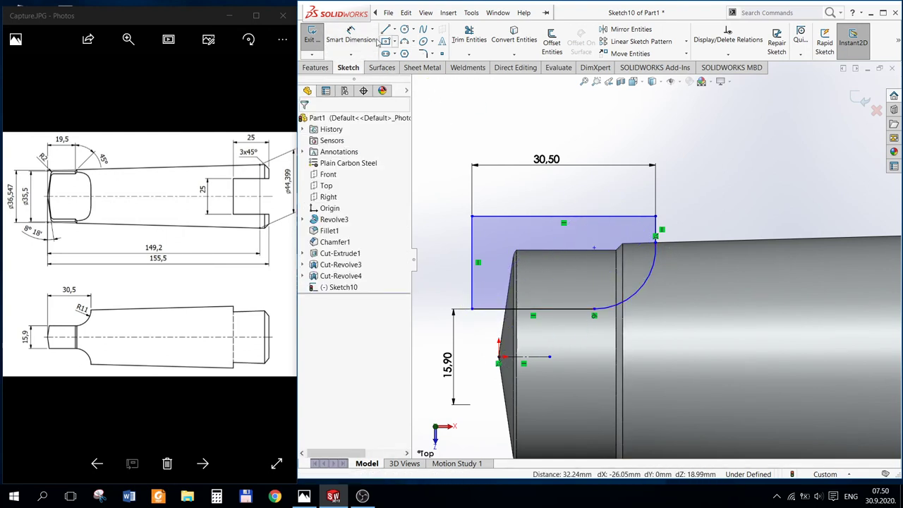
left_click(374, 40)
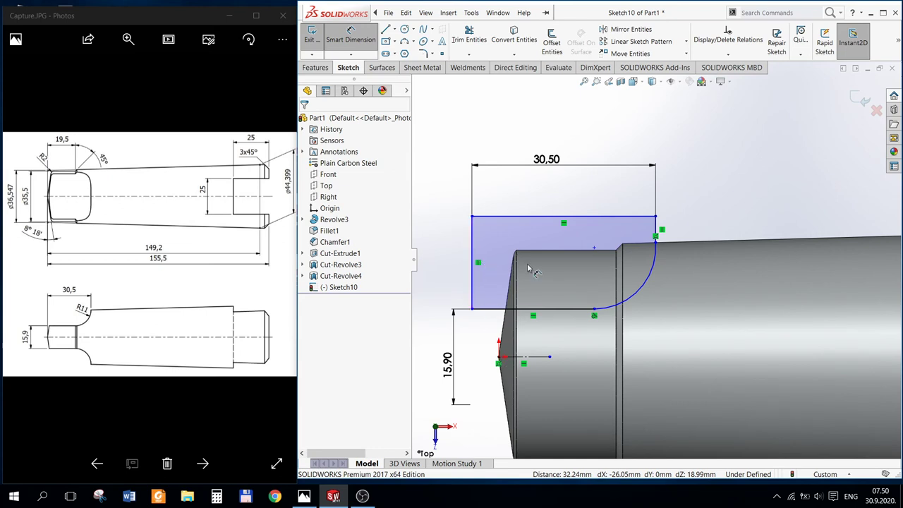
key("Escape")
left_click(488, 297)
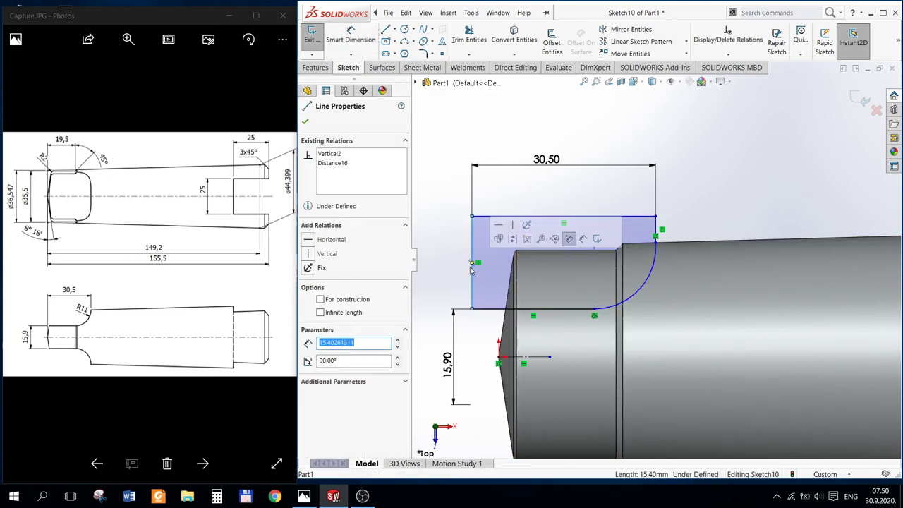
left_click(498, 360, "ctrl")
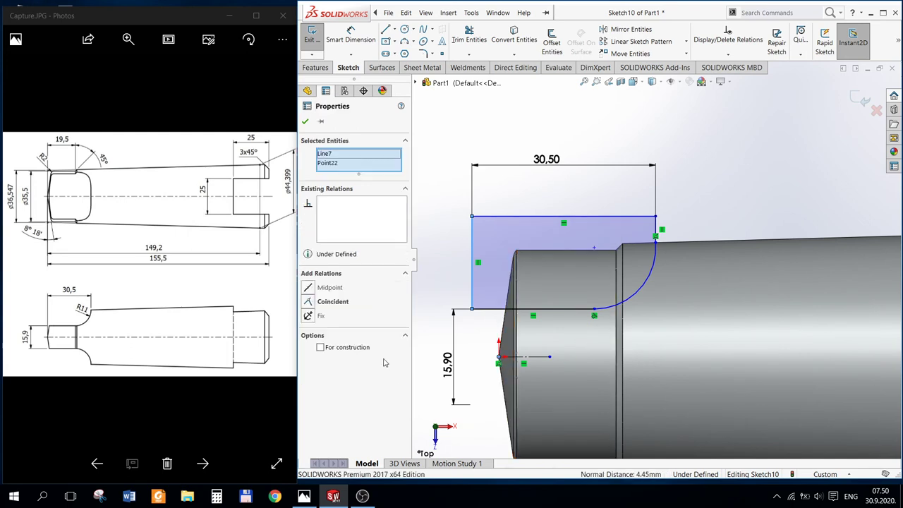
left_click(309, 302)
left_click(489, 213)
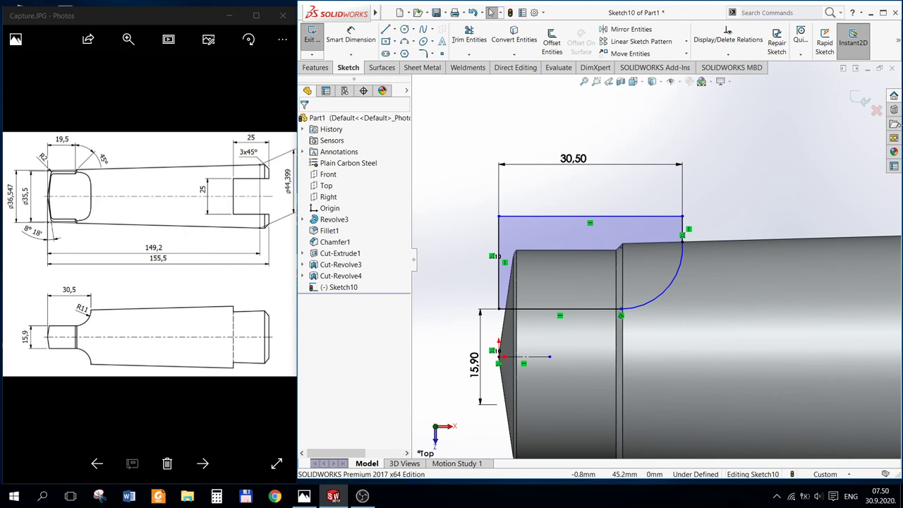
Dimension the arc with an R11 radius.
left_click(351, 35)
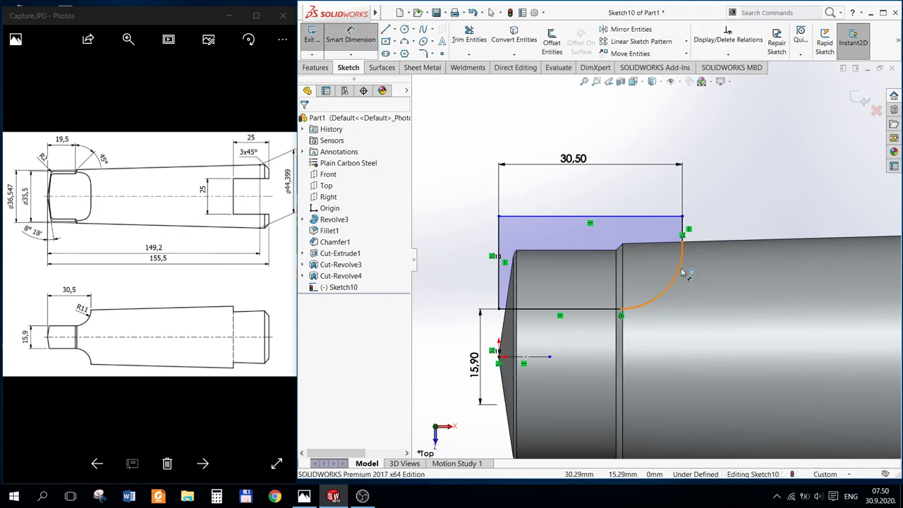
left_click(666, 293)
left_click(630, 289)
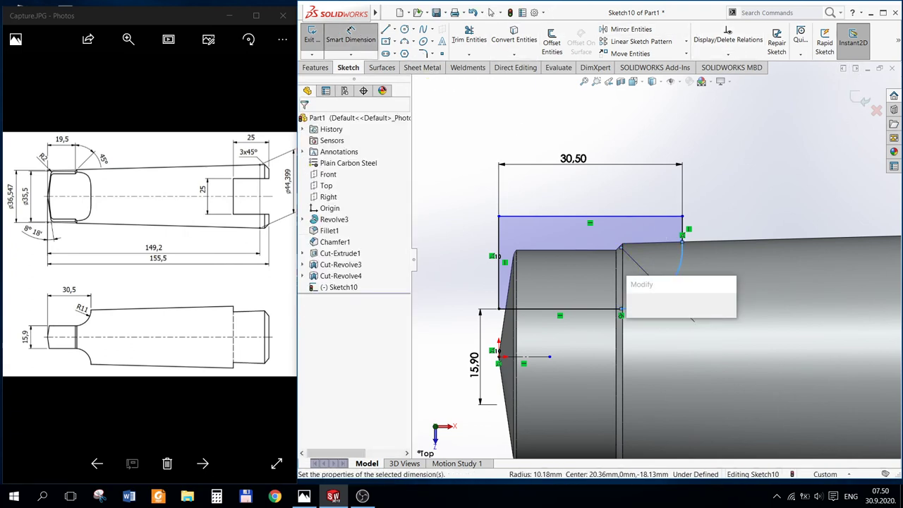
type("11")
key("Return")
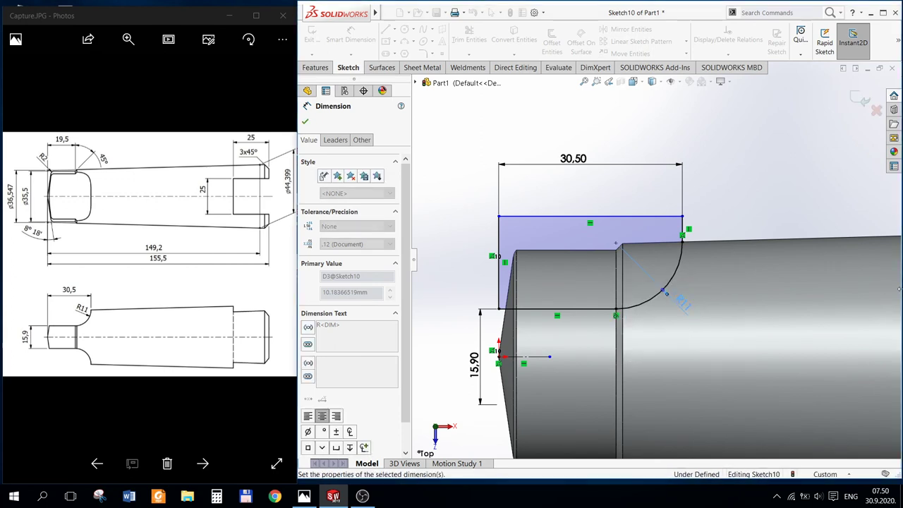
left_click(305, 122)
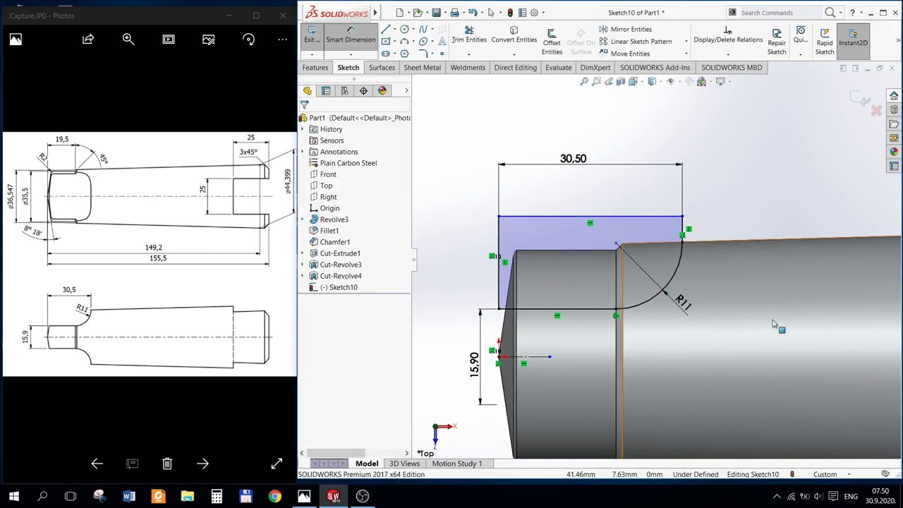
scroll(758, 318, "up", 2)
scroll(650, 296, "down", 2)
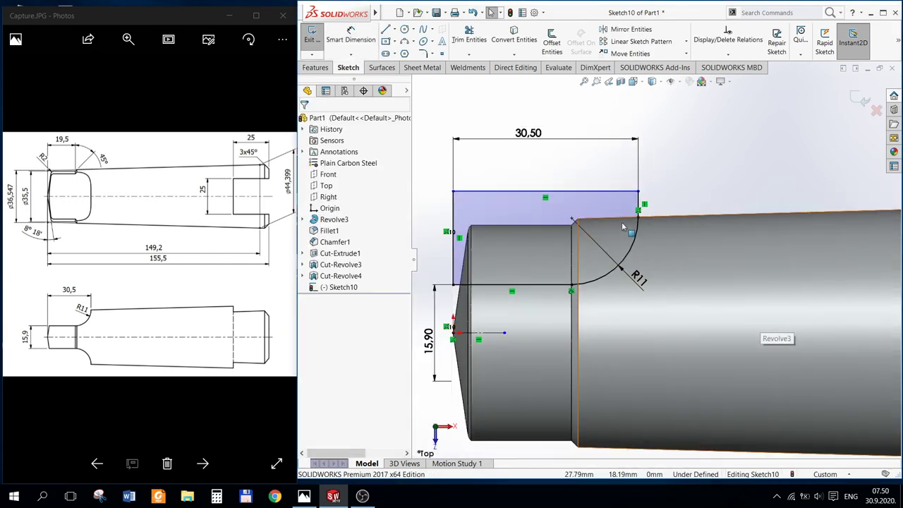
scroll(622, 221, "up", 2)
scroll(660, 211, "down", 1)
scroll(661, 212, "down", 1)
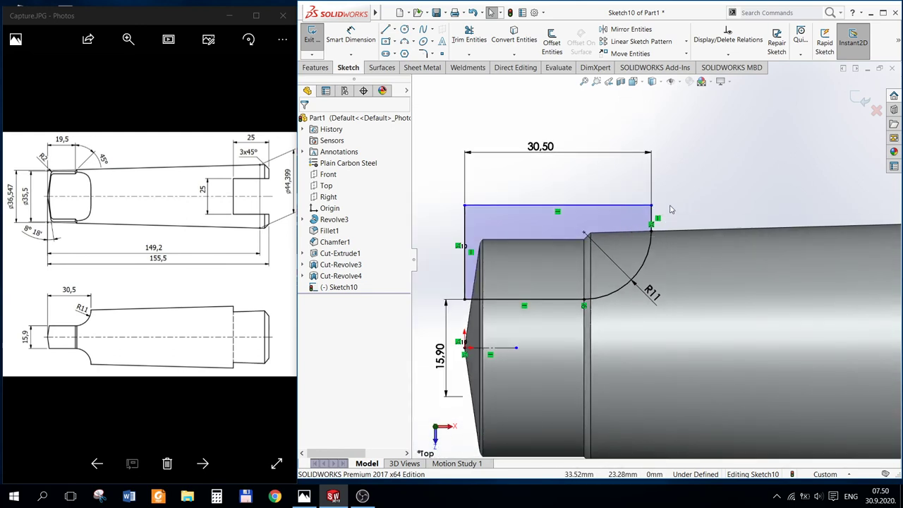
Exit Sketch10 and switch to the isometric view.
left_click(861, 103)
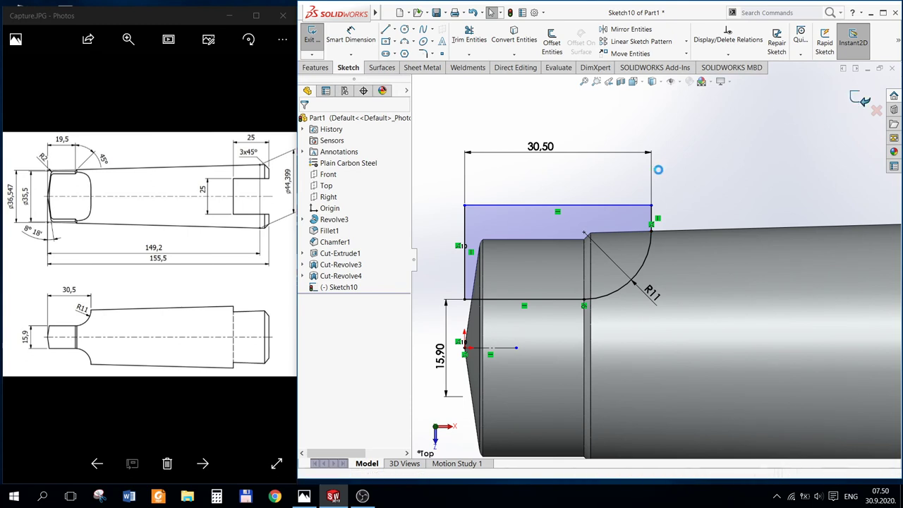
left_click(633, 81)
left_click(687, 108)
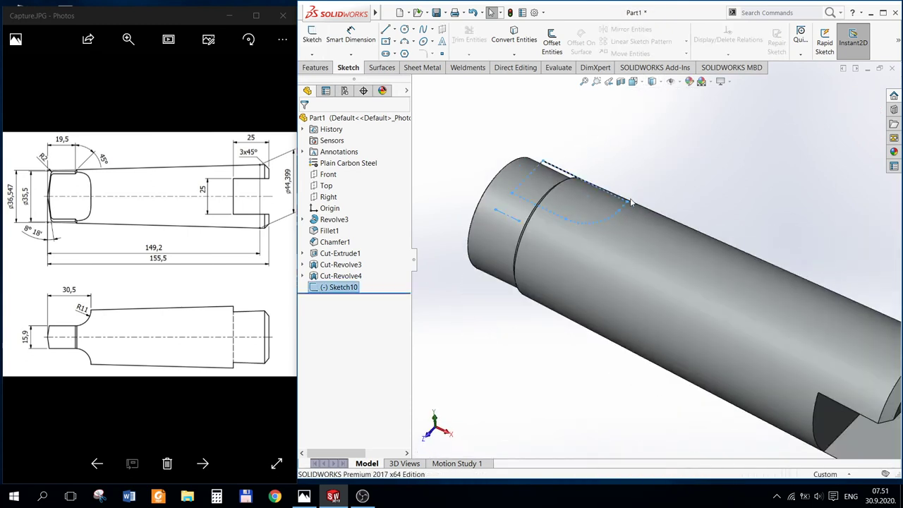
Revolve Sketch10 as a 360° cut to create Cut-Revolve5, then bring up its options.
left_click(312, 68)
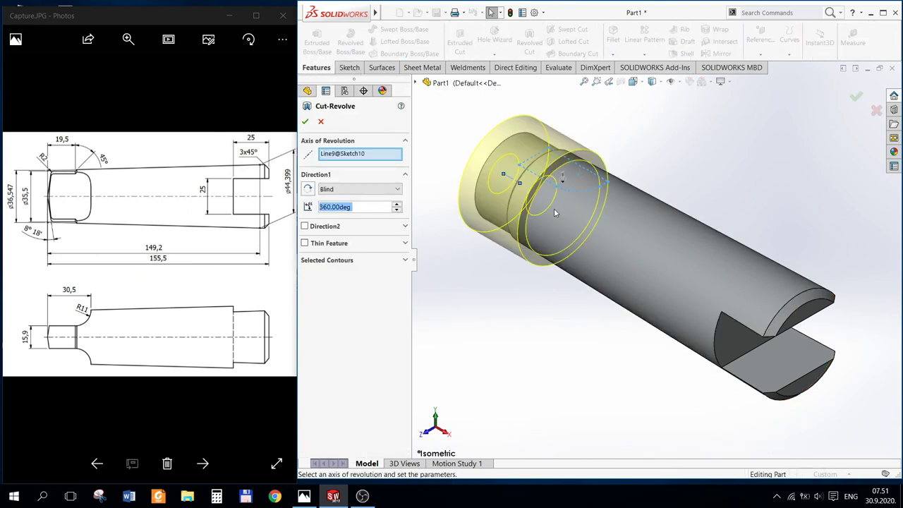
left_click(305, 122)
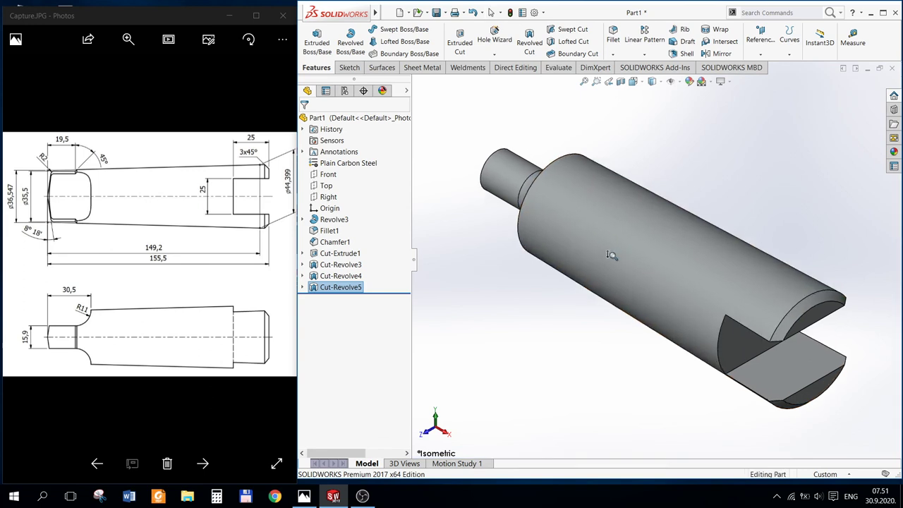
scroll(638, 223, "down", 1)
scroll(635, 220, "down", 1)
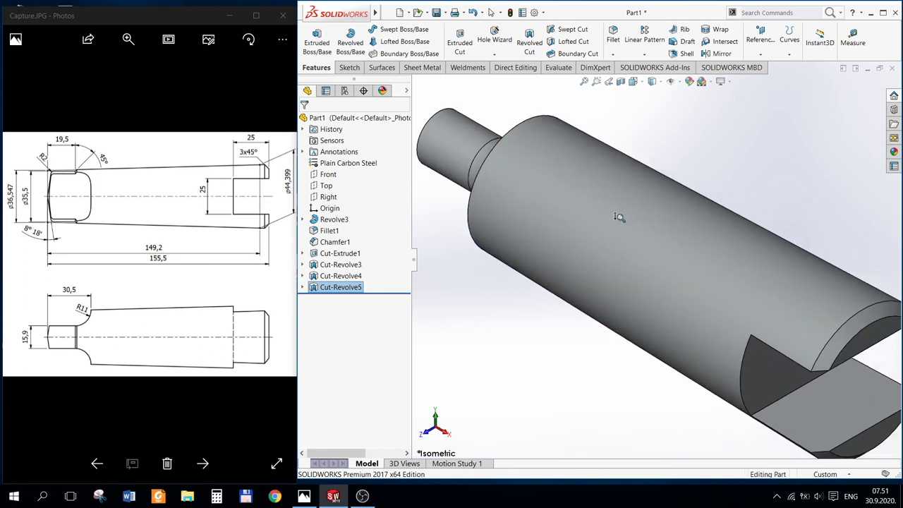
scroll(624, 227, "up", 2)
scroll(649, 228, "down", 1)
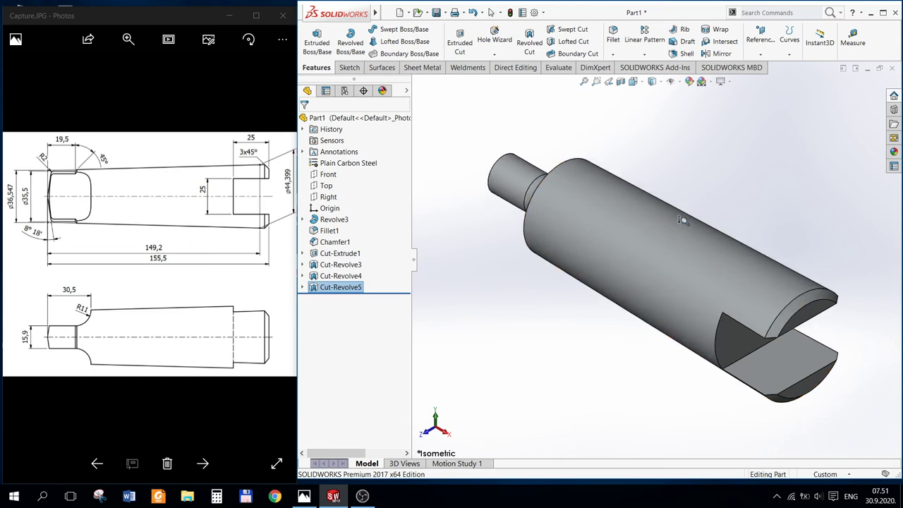
scroll(646, 230, "up", 2)
mouse_move(645, 233)
middle_mouse_down()
mouse_move(520, 217)
mouse_move(689, 235)
mouse_move(663, 244)
middle_mouse_up()
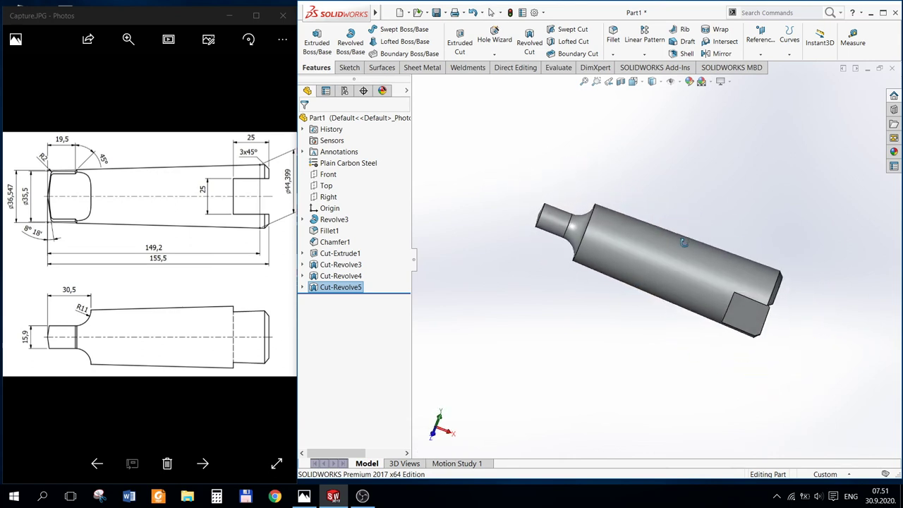
right_click(355, 293)
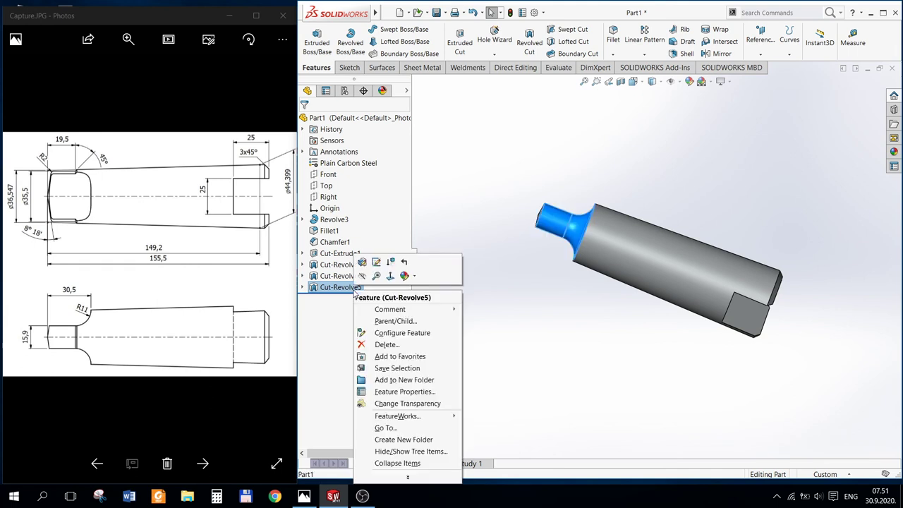
Delete the Cut-Revolve5 feature, keeping Sketch10.
left_click(357, 301)
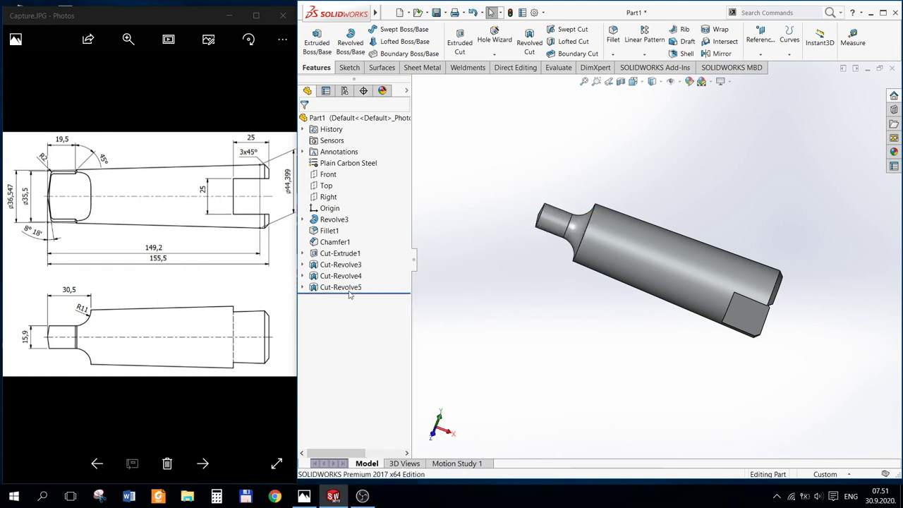
key("Delete")
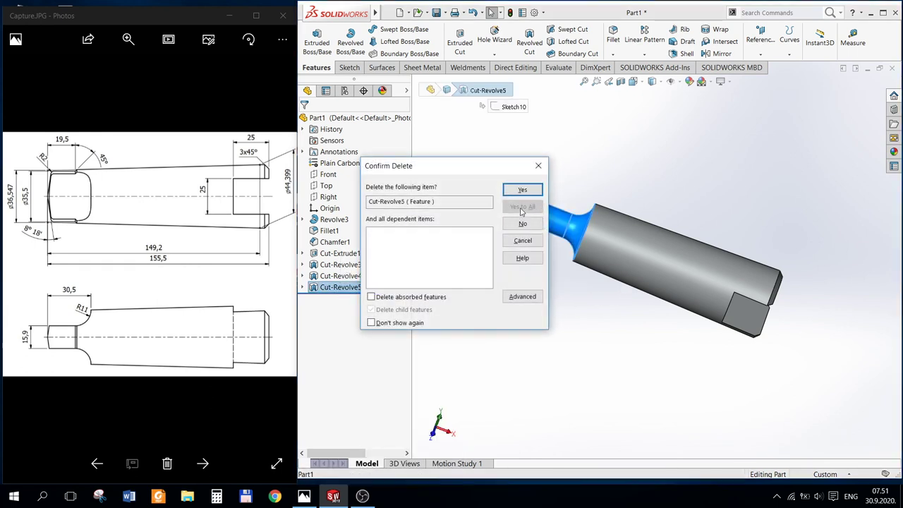
left_click(520, 190)
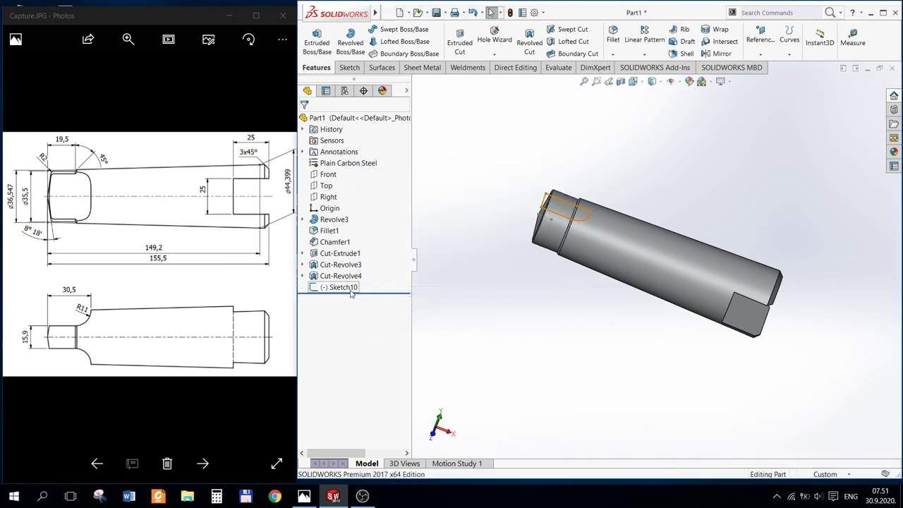
right_click(352, 296)
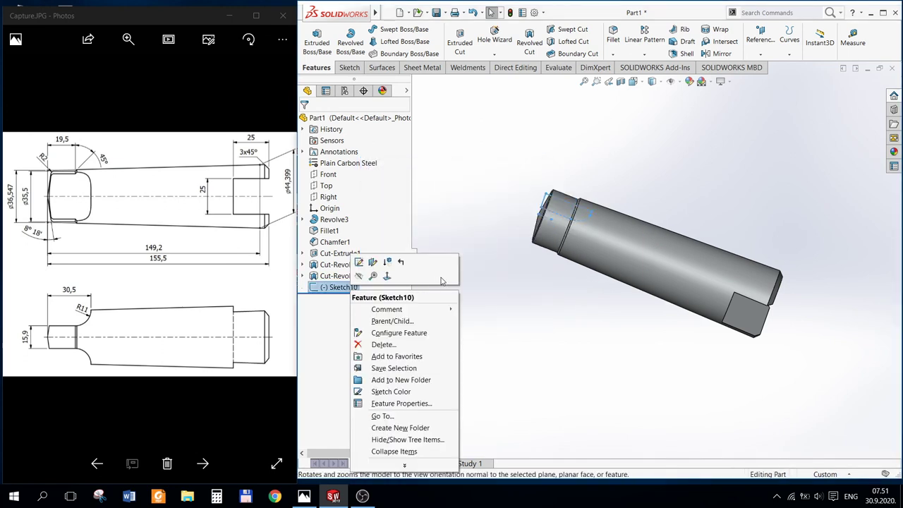
left_click(462, 280)
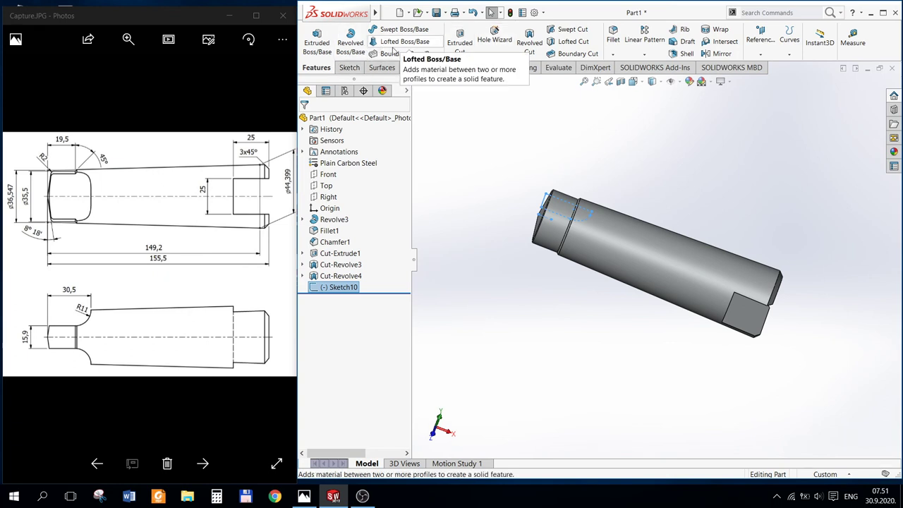
Extrude-cut Sketch10 Through All in both directions to create Cut-Extrude2.
left_click(460, 44)
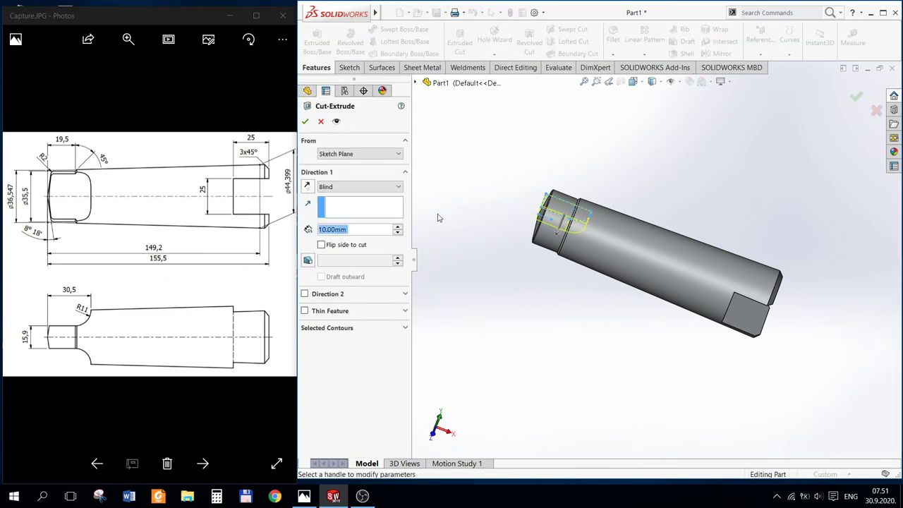
left_click(360, 187)
left_click(353, 213)
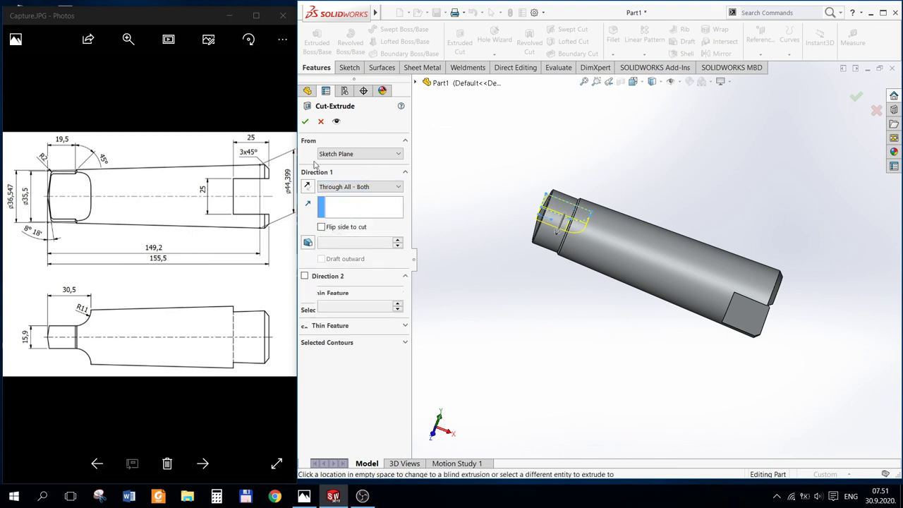
left_click(305, 122)
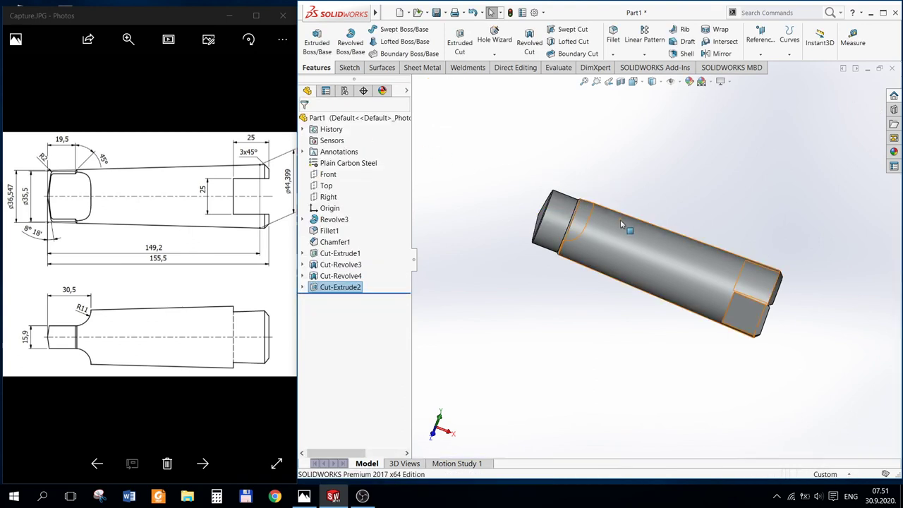
mouse_move(655, 261)
middle_mouse_down()
mouse_move(580, 294)
mouse_move(616, 284)
mouse_move(643, 206)
middle_mouse_up()
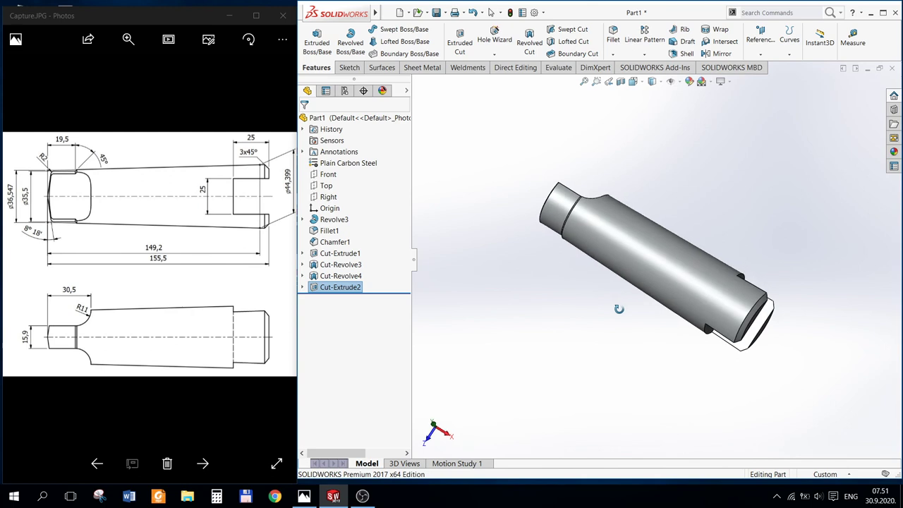
Mirror Cut-Extrude2 about the Front plane to create Mirror1.
left_click(646, 56)
left_click(653, 91)
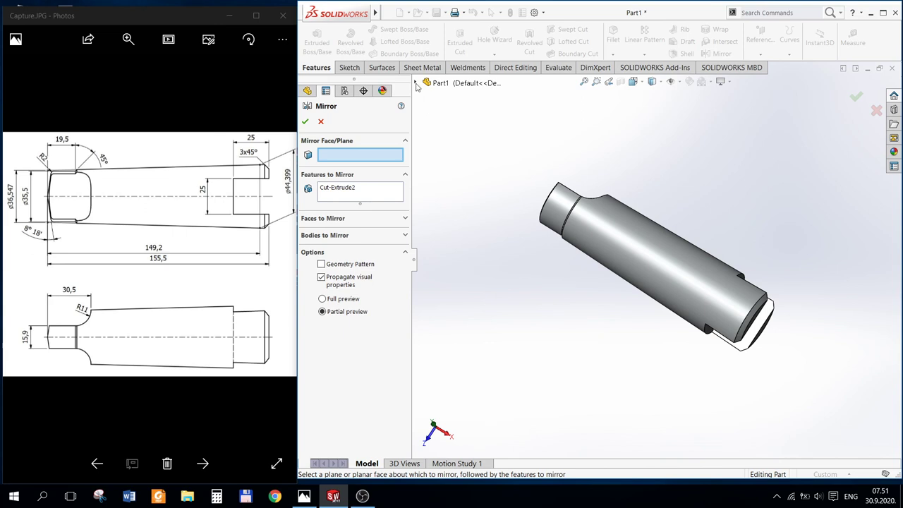
left_click(415, 83)
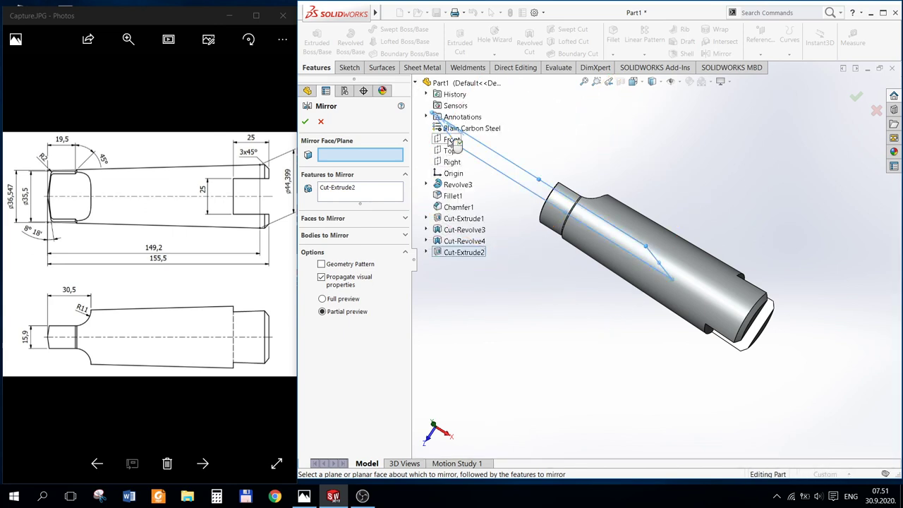
left_click(450, 141)
left_click(306, 122)
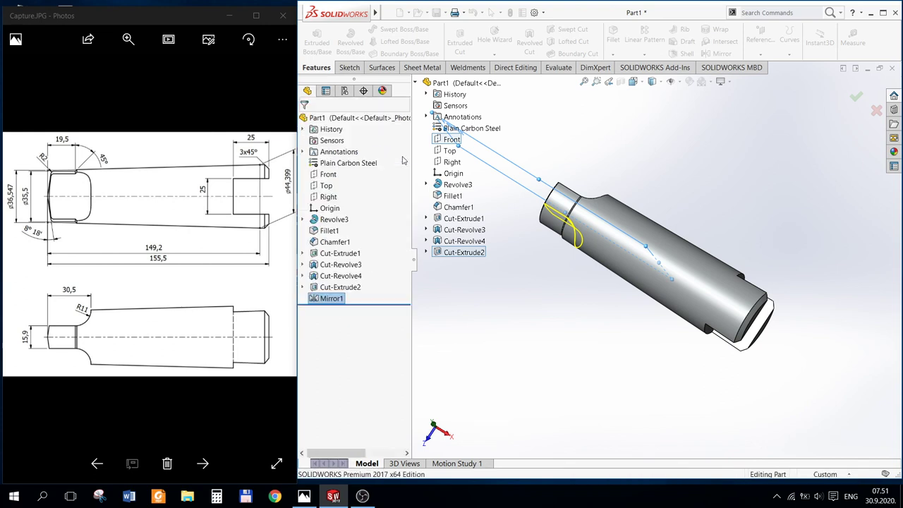
mouse_move(445, 172)
middle_mouse_down()
mouse_move(613, 240)
mouse_move(655, 317)
mouse_move(625, 225)
mouse_move(677, 231)
mouse_move(631, 227)
mouse_move(619, 207)
mouse_move(520, 195)
mouse_move(628, 223)
mouse_move(607, 316)
mouse_move(607, 246)
mouse_move(606, 254)
mouse_move(540, 210)
mouse_move(613, 192)
mouse_move(642, 212)
middle_mouse_up()
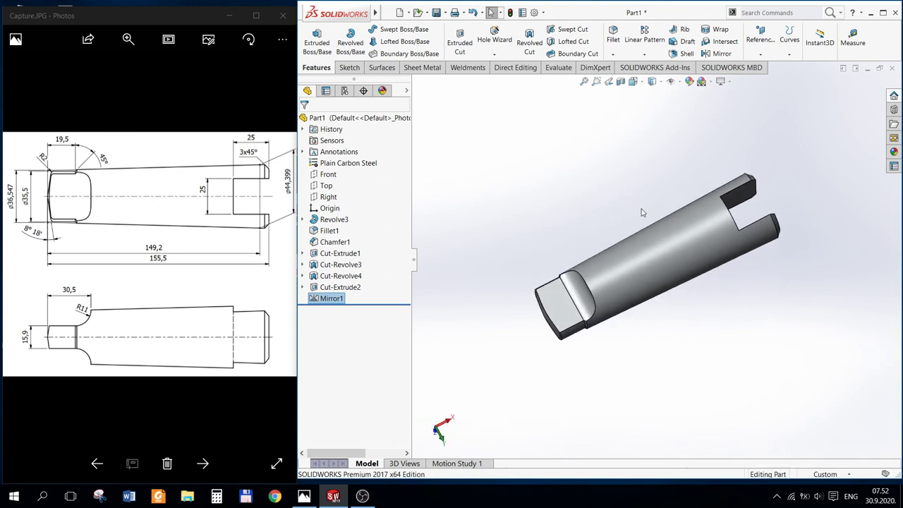
Split the display into Four View and fit the shaft in each viewport.
left_click(634, 82)
left_click(673, 148)
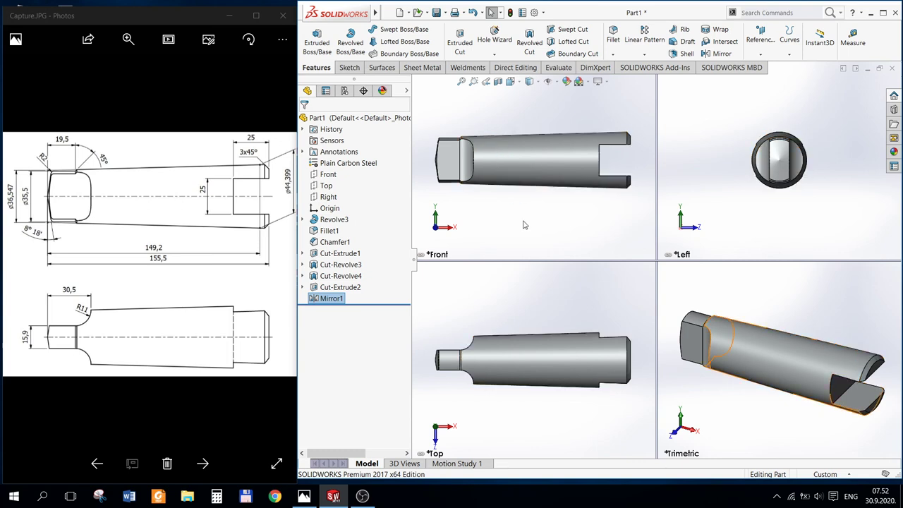
key("f")
scroll(520, 210, "down", 2)
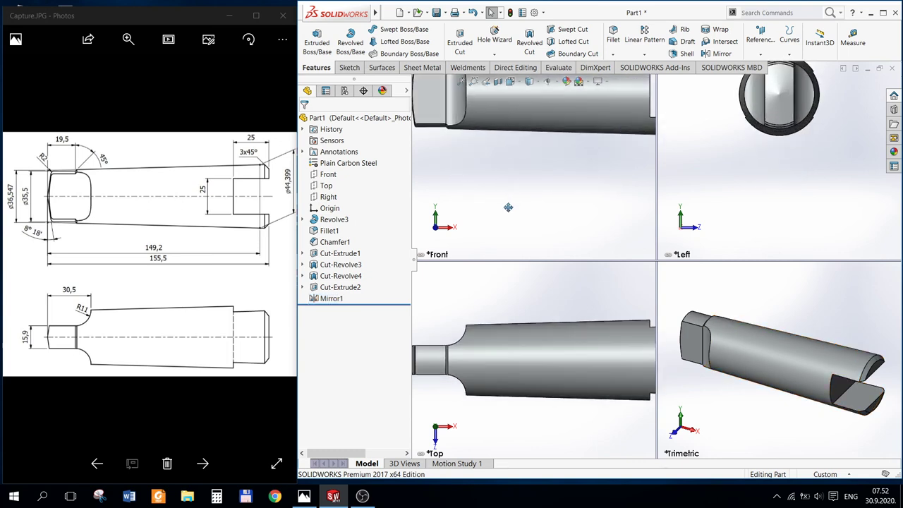
scroll(515, 224, "down", 2)
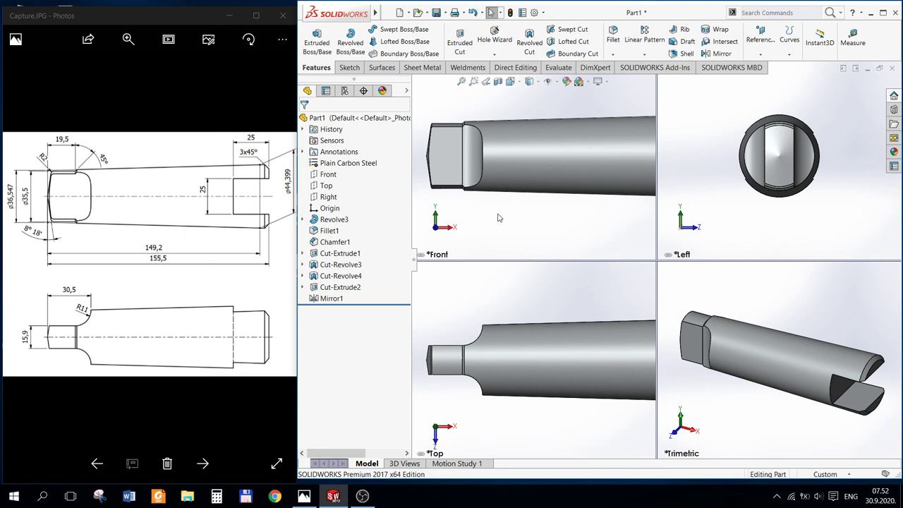
scroll(487, 321, "up", 2)
scroll(507, 340, "down", 2)
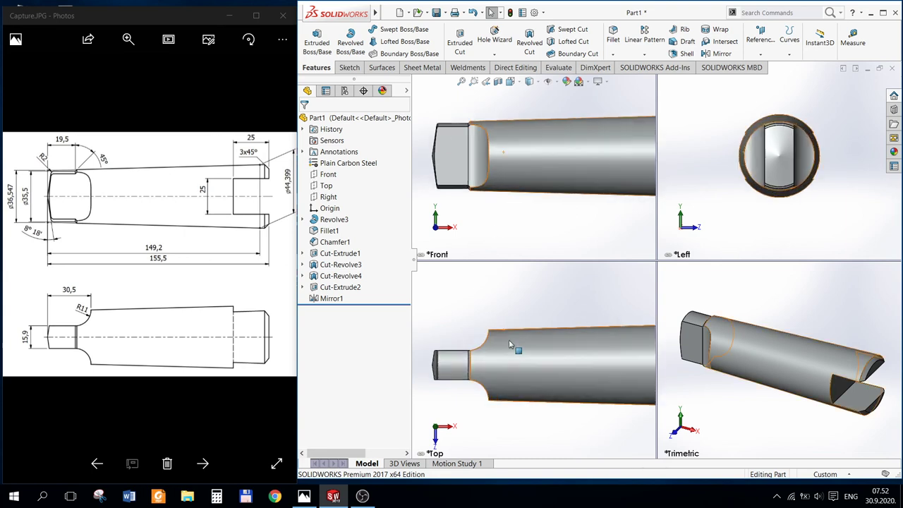
scroll(522, 311, "down", 1)
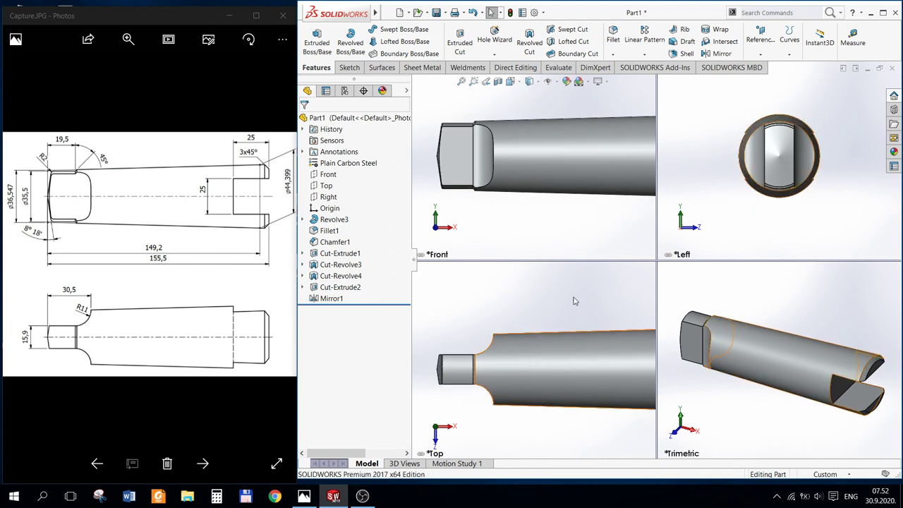
Return to a single Top view.
right_click(575, 320)
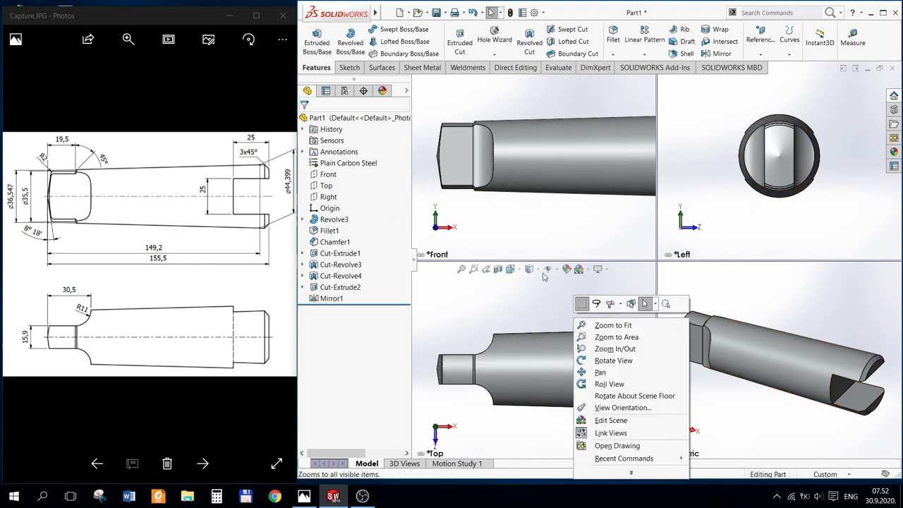
left_click(520, 271)
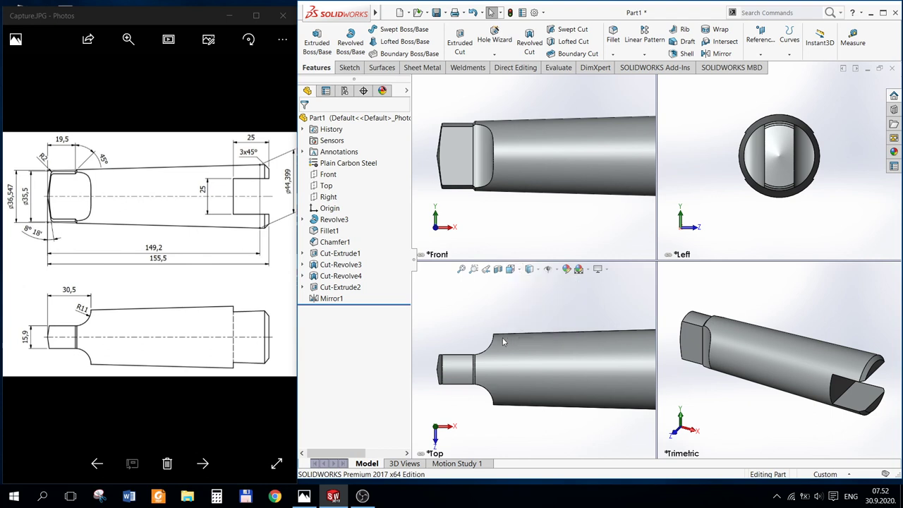
left_click(522, 273)
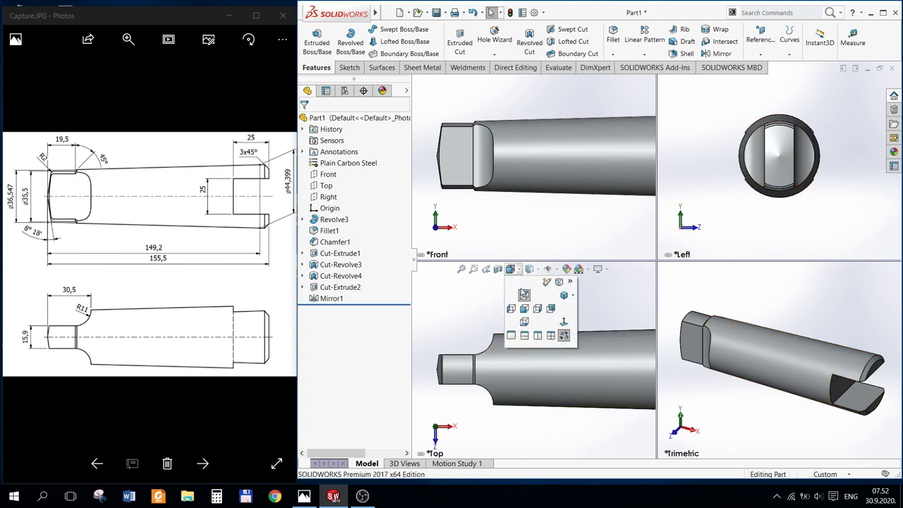
left_click(511, 336)
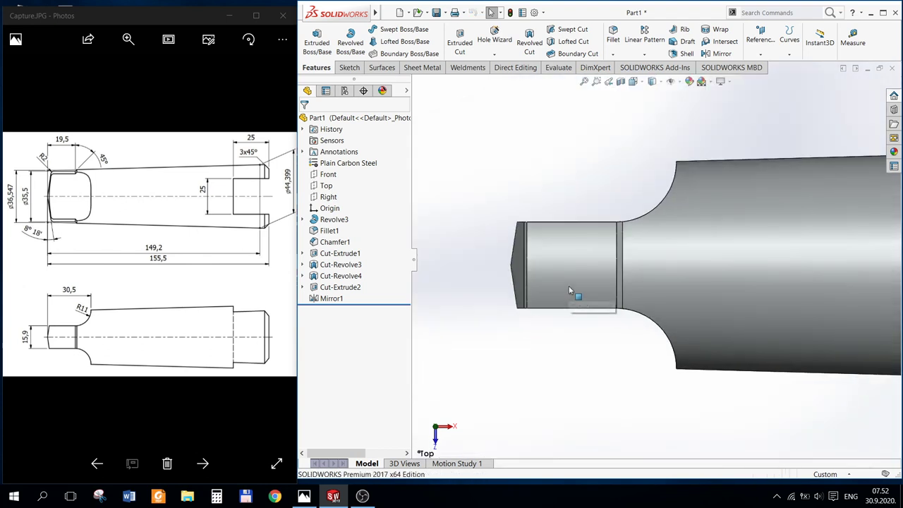
left_click(568, 286)
mouse_move(569, 285)
middle_mouse_down()
mouse_move(559, 260)
mouse_move(566, 297)
mouse_move(619, 323)
mouse_move(600, 320)
mouse_move(579, 289)
mouse_move(574, 236)
mouse_move(559, 216)
mouse_move(550, 223)
mouse_move(563, 245)
mouse_move(605, 258)
mouse_move(583, 255)
mouse_move(572, 242)
middle_mouse_up()
scroll(617, 215, "up", 3)
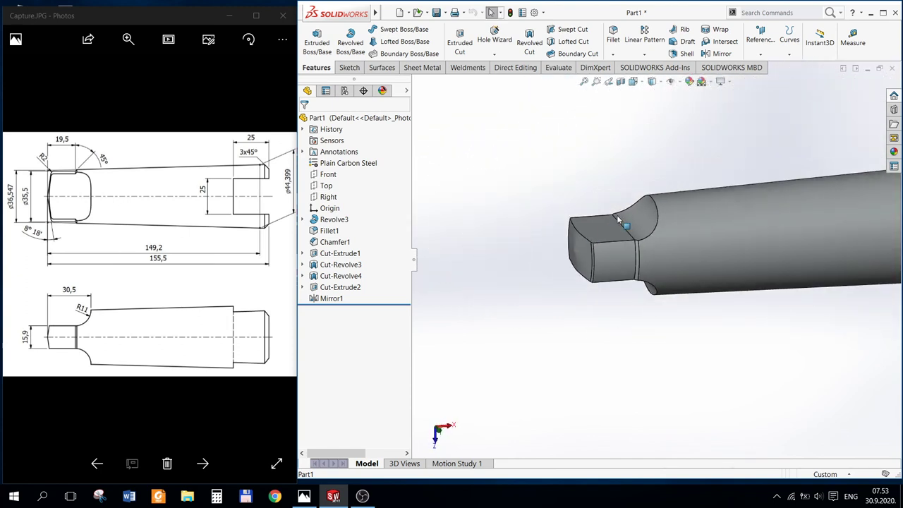
middle_click_drag(616, 215, 573, 218)
scroll(660, 219, "up", 2)
scroll(713, 248, "up", 1)
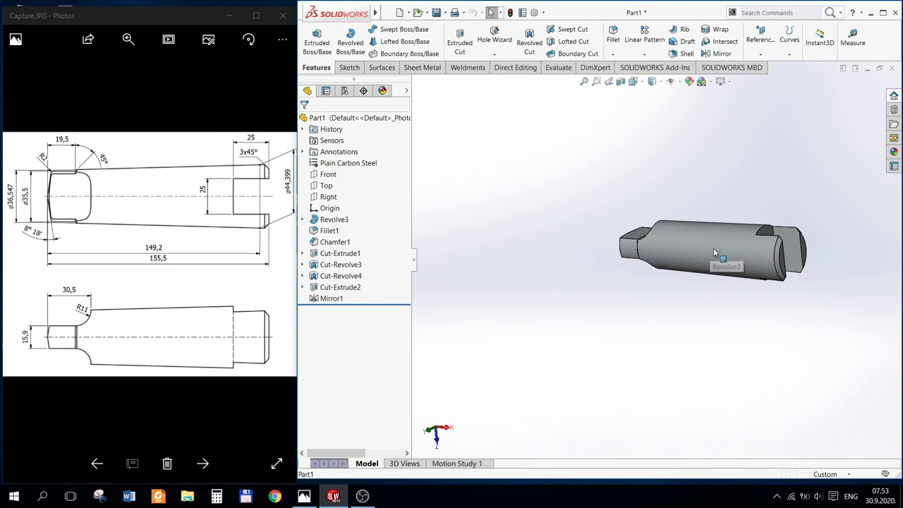
mouse_move(742, 277)
middle_mouse_down()
mouse_move(721, 343)
mouse_move(695, 366)
mouse_move(631, 383)
mouse_move(631, 446)
middle_mouse_up()
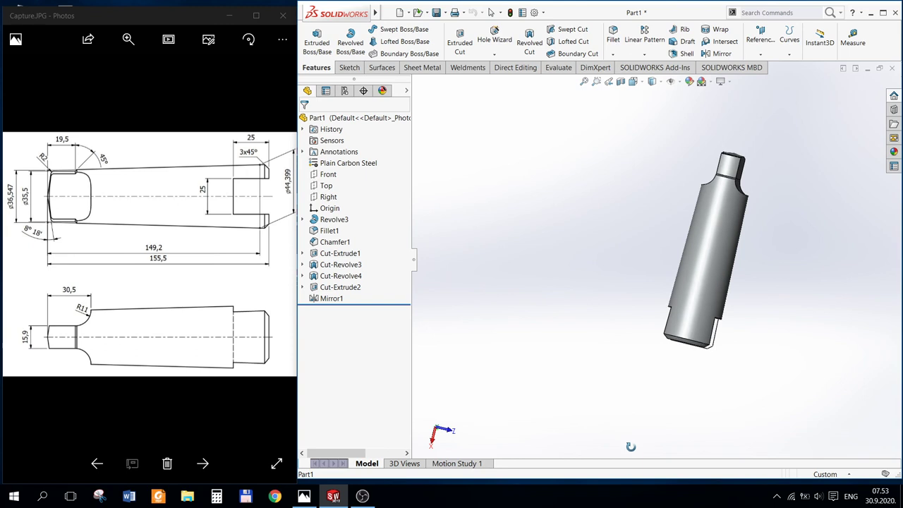
scroll(755, 152, "down", 3)
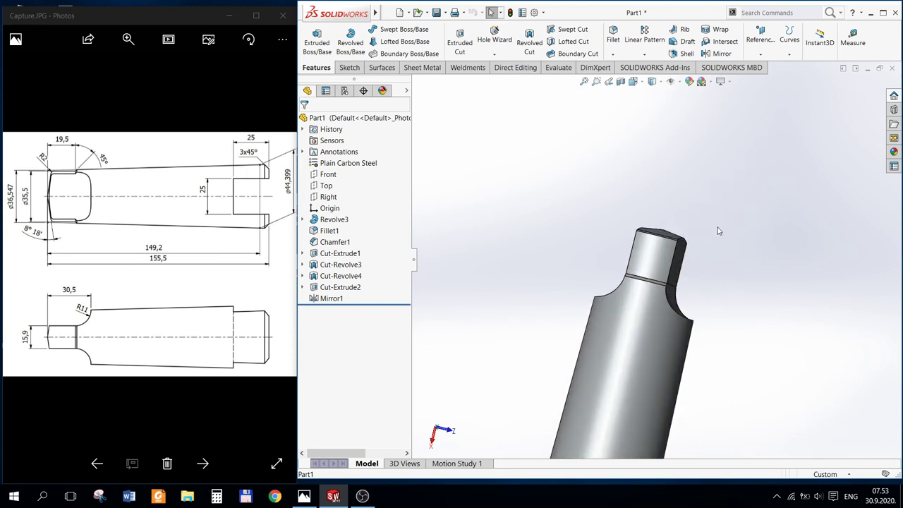
scroll(670, 243, "down", 2)
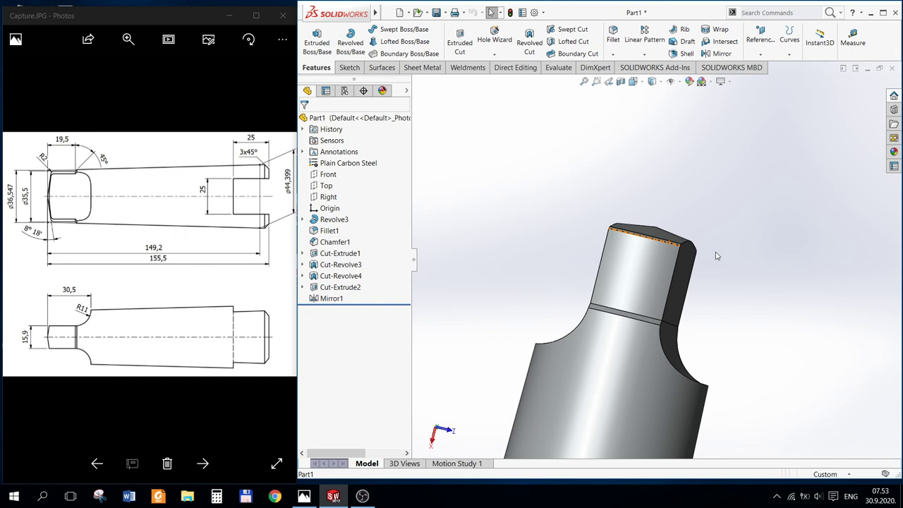
mouse_move(716, 256)
middle_mouse_down()
mouse_move(632, 223)
mouse_move(613, 228)
mouse_move(631, 252)
mouse_move(683, 271)
mouse_move(594, 245)
middle_mouse_up()
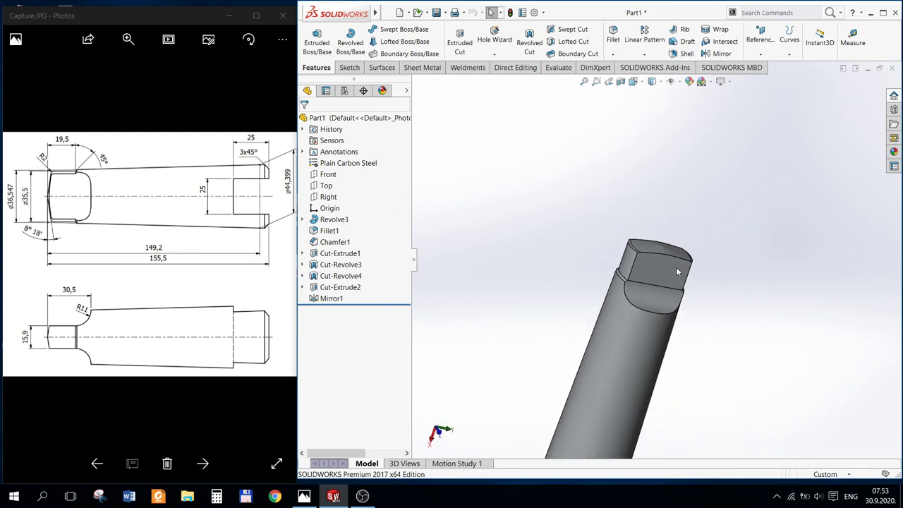
scroll(667, 271, "down", 2)
scroll(668, 268, "down", 3)
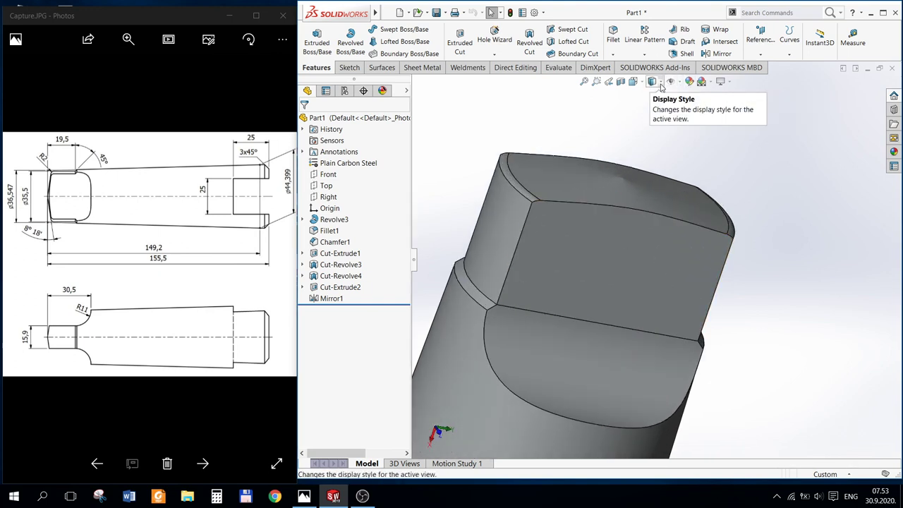
Set the display style to Shaded, then to Shaded With Edges.
left_click(661, 83)
left_click(662, 86)
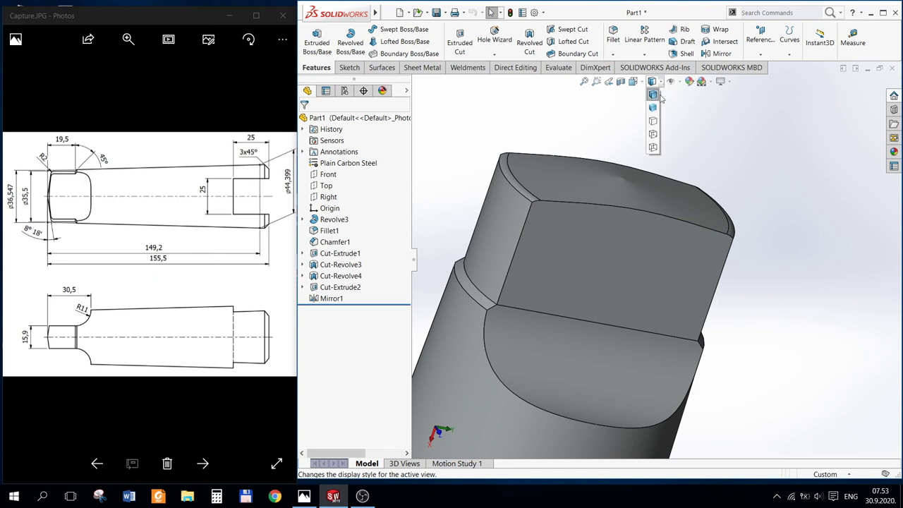
left_click(654, 107)
mouse_move(683, 167)
middle_mouse_down()
mouse_move(605, 272)
mouse_move(607, 256)
mouse_move(663, 253)
mouse_move(702, 204)
mouse_move(650, 220)
middle_mouse_up()
scroll(706, 202, "up", 3)
scroll(703, 195, "up", 2)
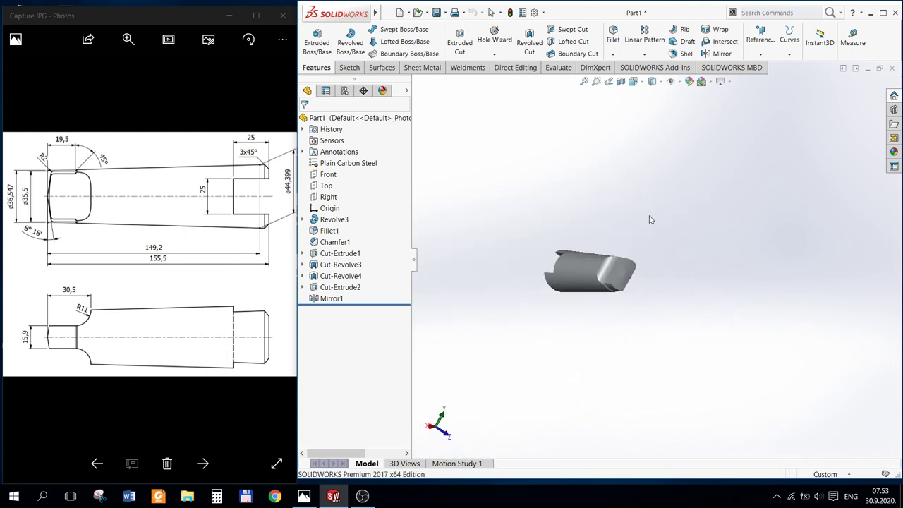
left_click(656, 99)
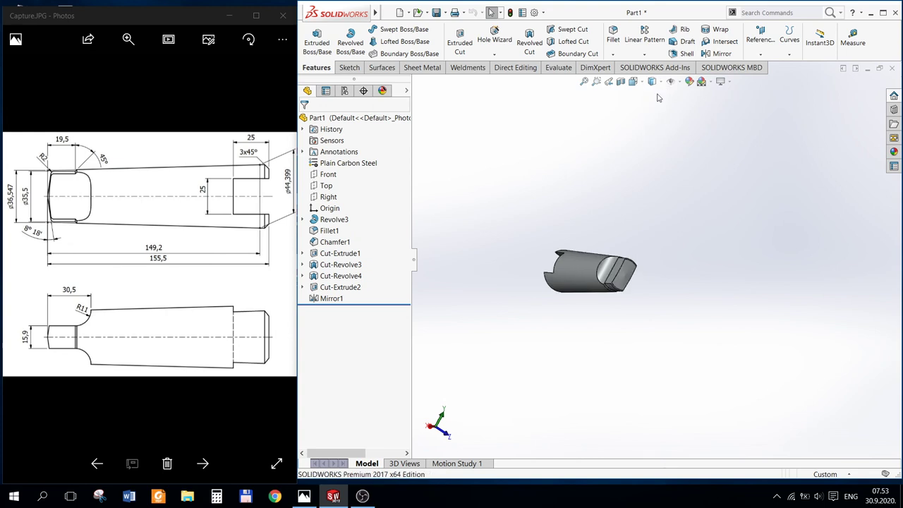
Switch to the isometric view and bring the OBS window to the front.
left_click(633, 81)
left_click(686, 108)
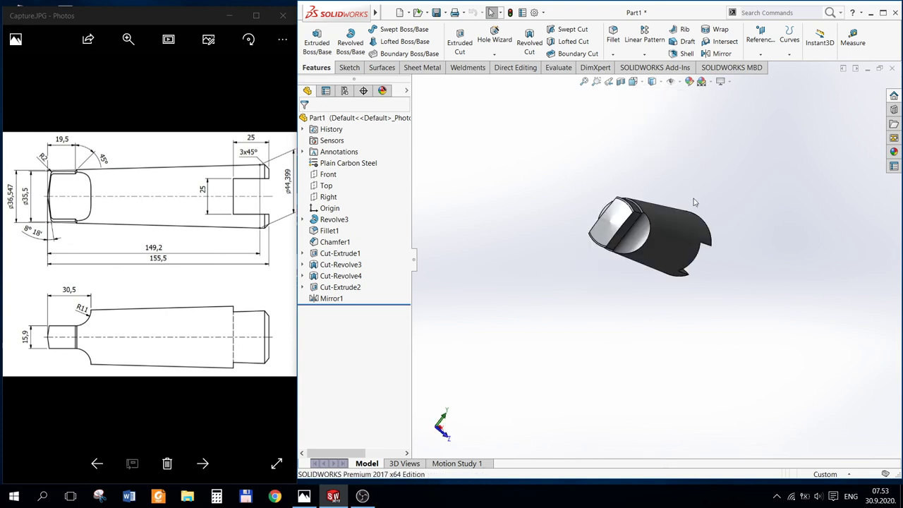
scroll(642, 318, "up", 3)
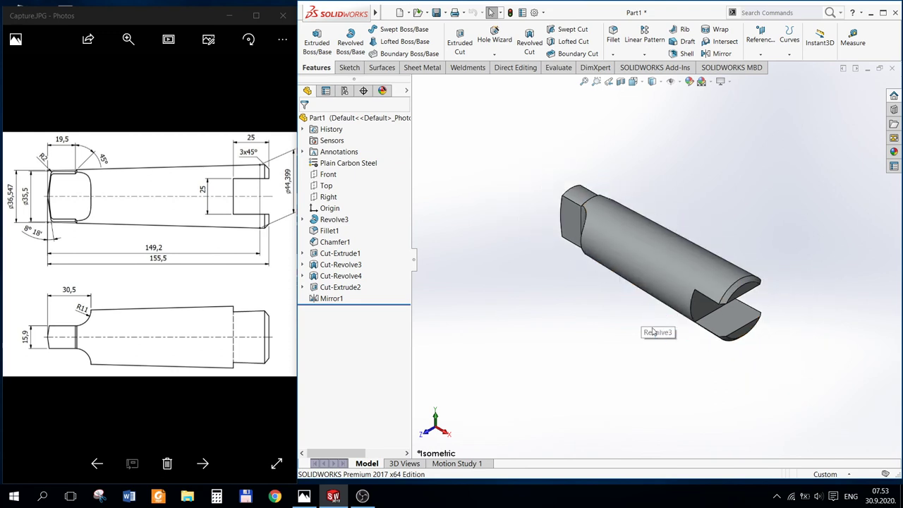
scroll(661, 329, "down", 3)
scroll(660, 323, "up", 2)
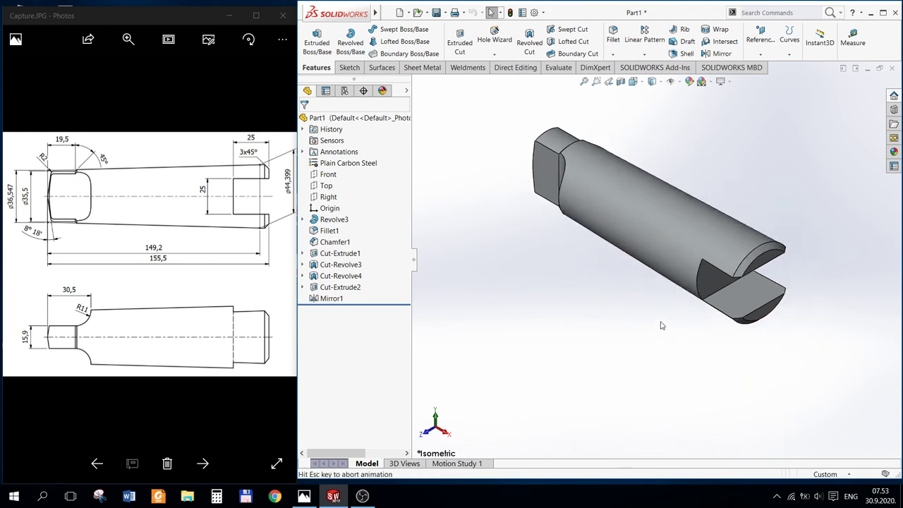
scroll(659, 321, "down", 3)
left_click(362, 496)
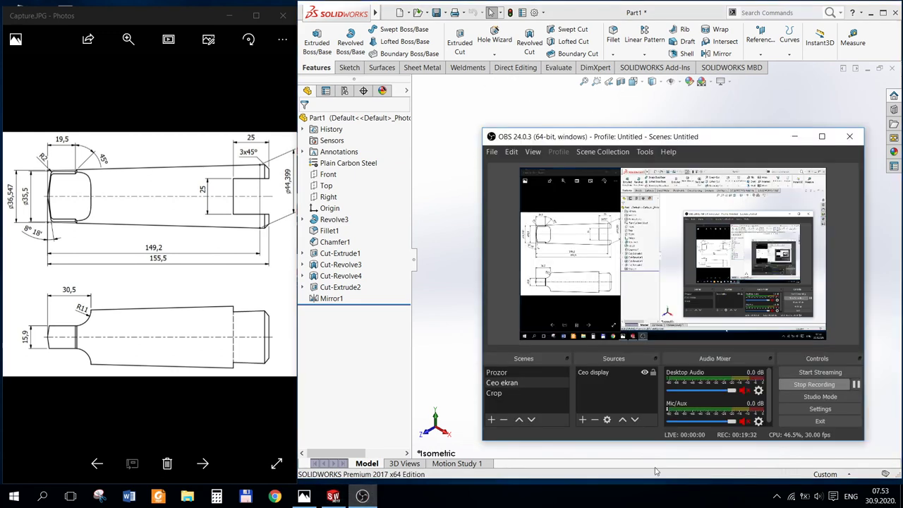